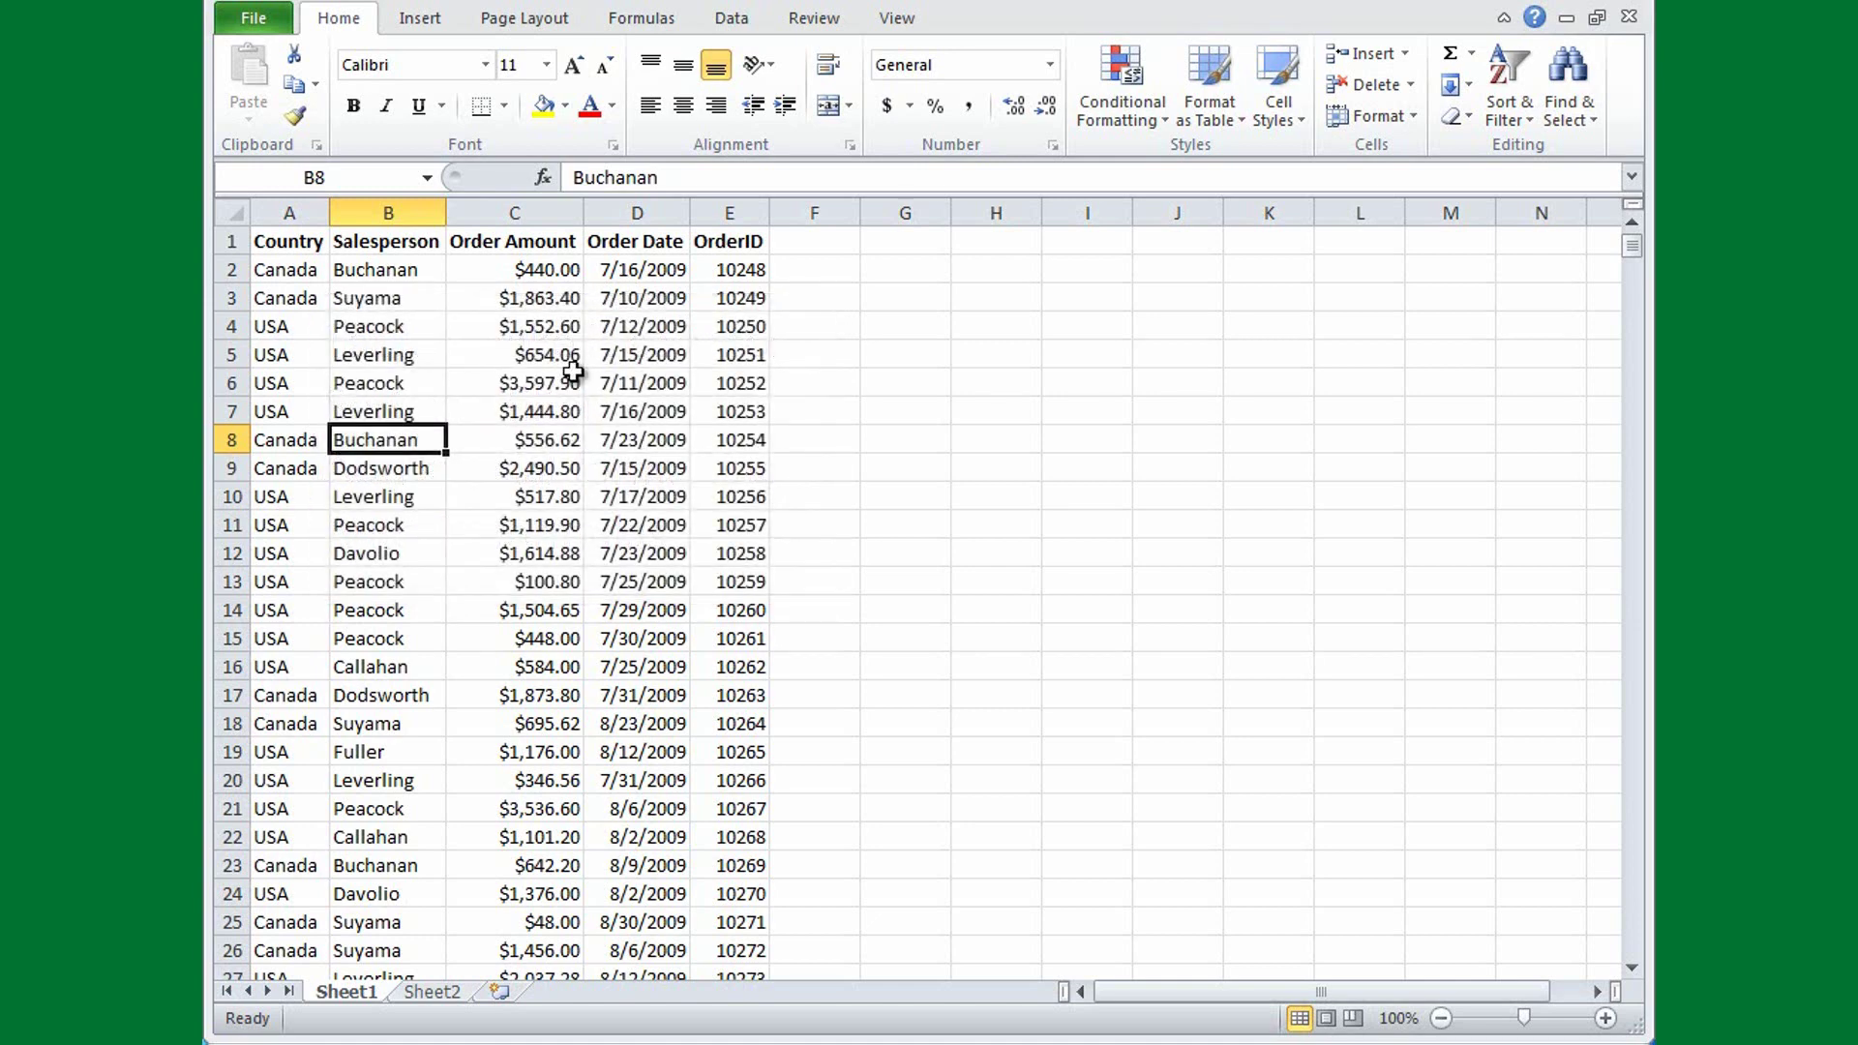
- Convert the order range =$A$1:$E$801 into a table with headers
click(422, 358)
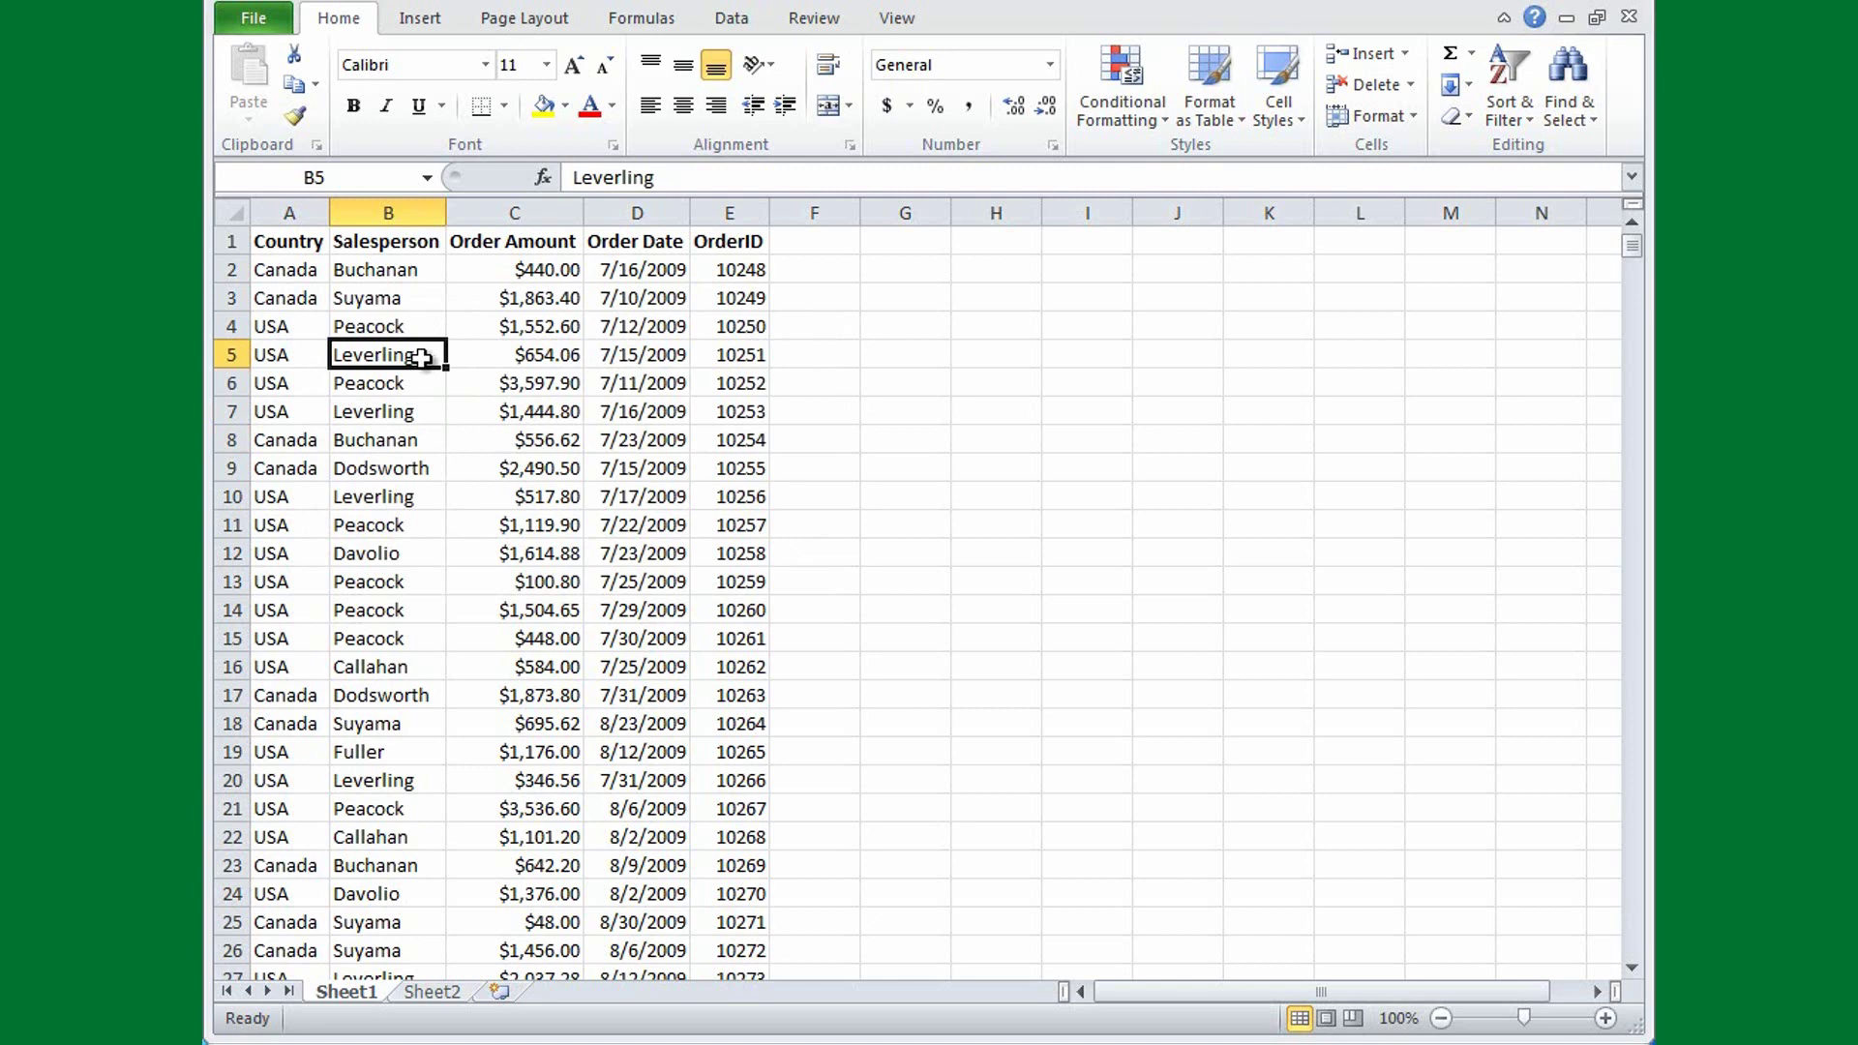
click(421, 21)
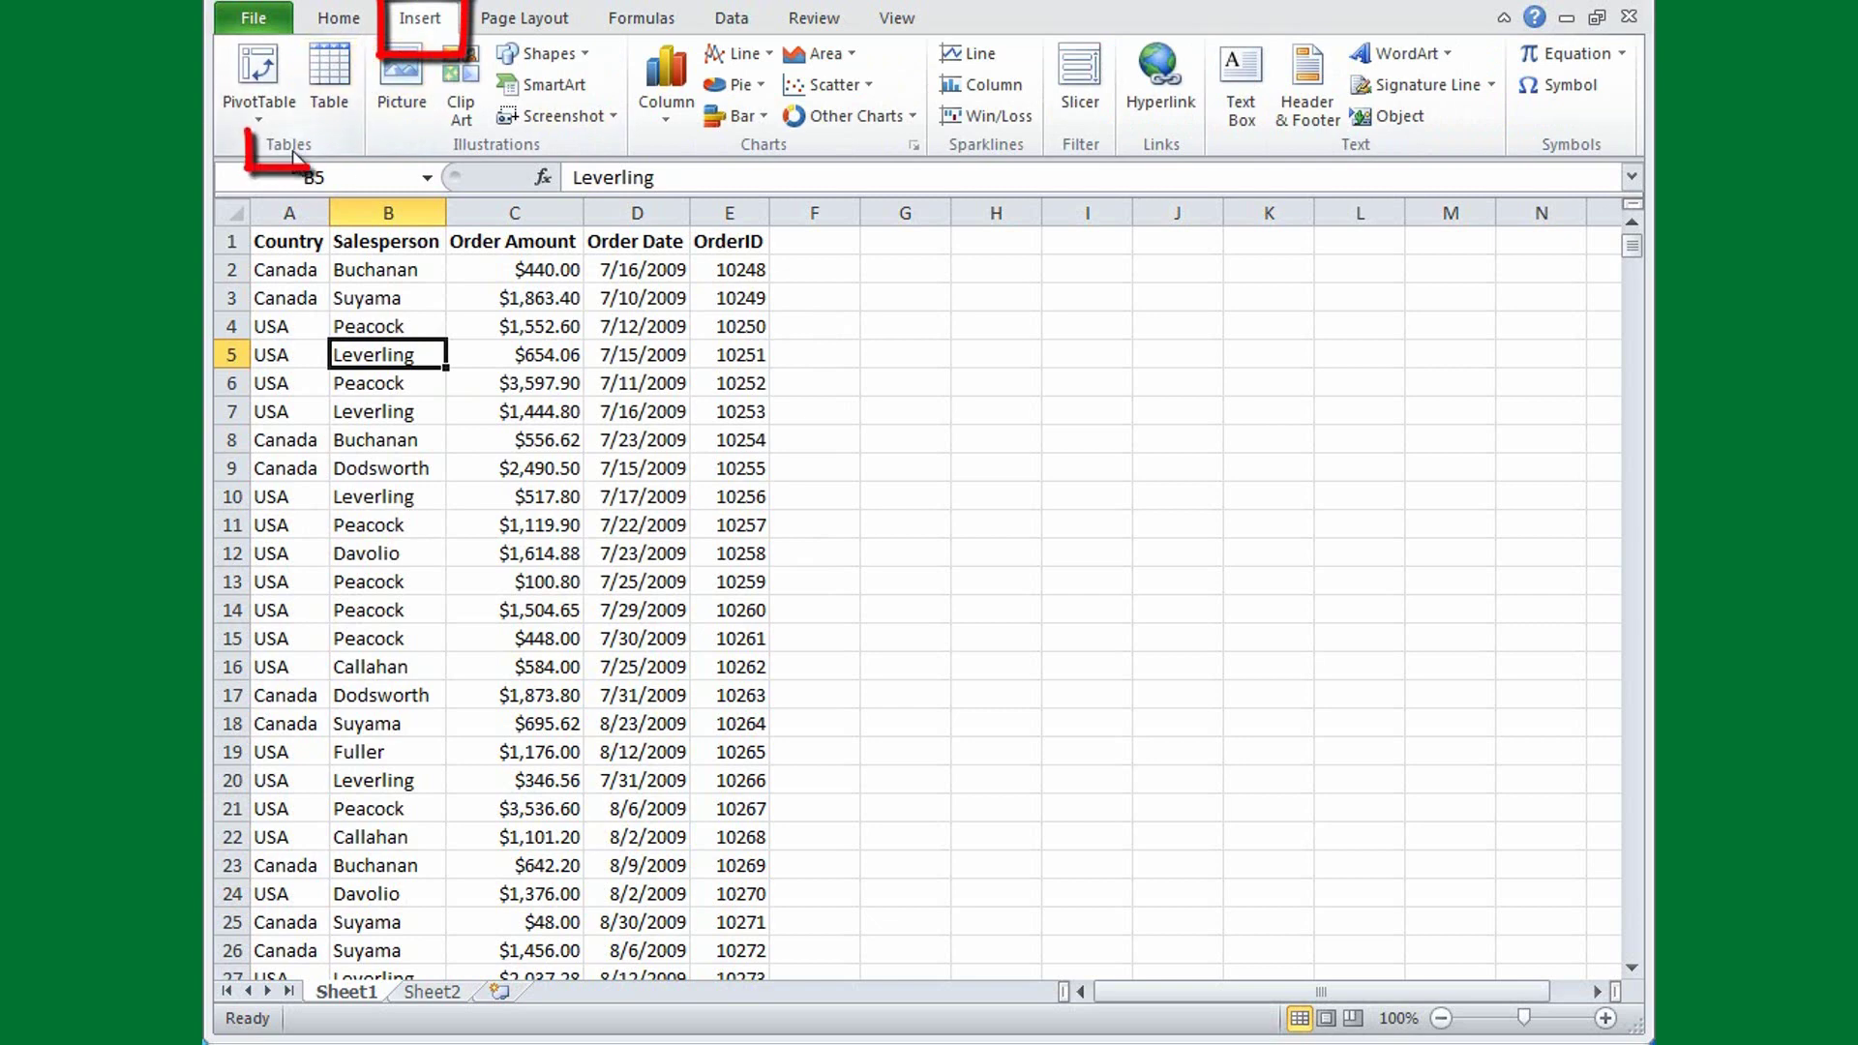
click(335, 82)
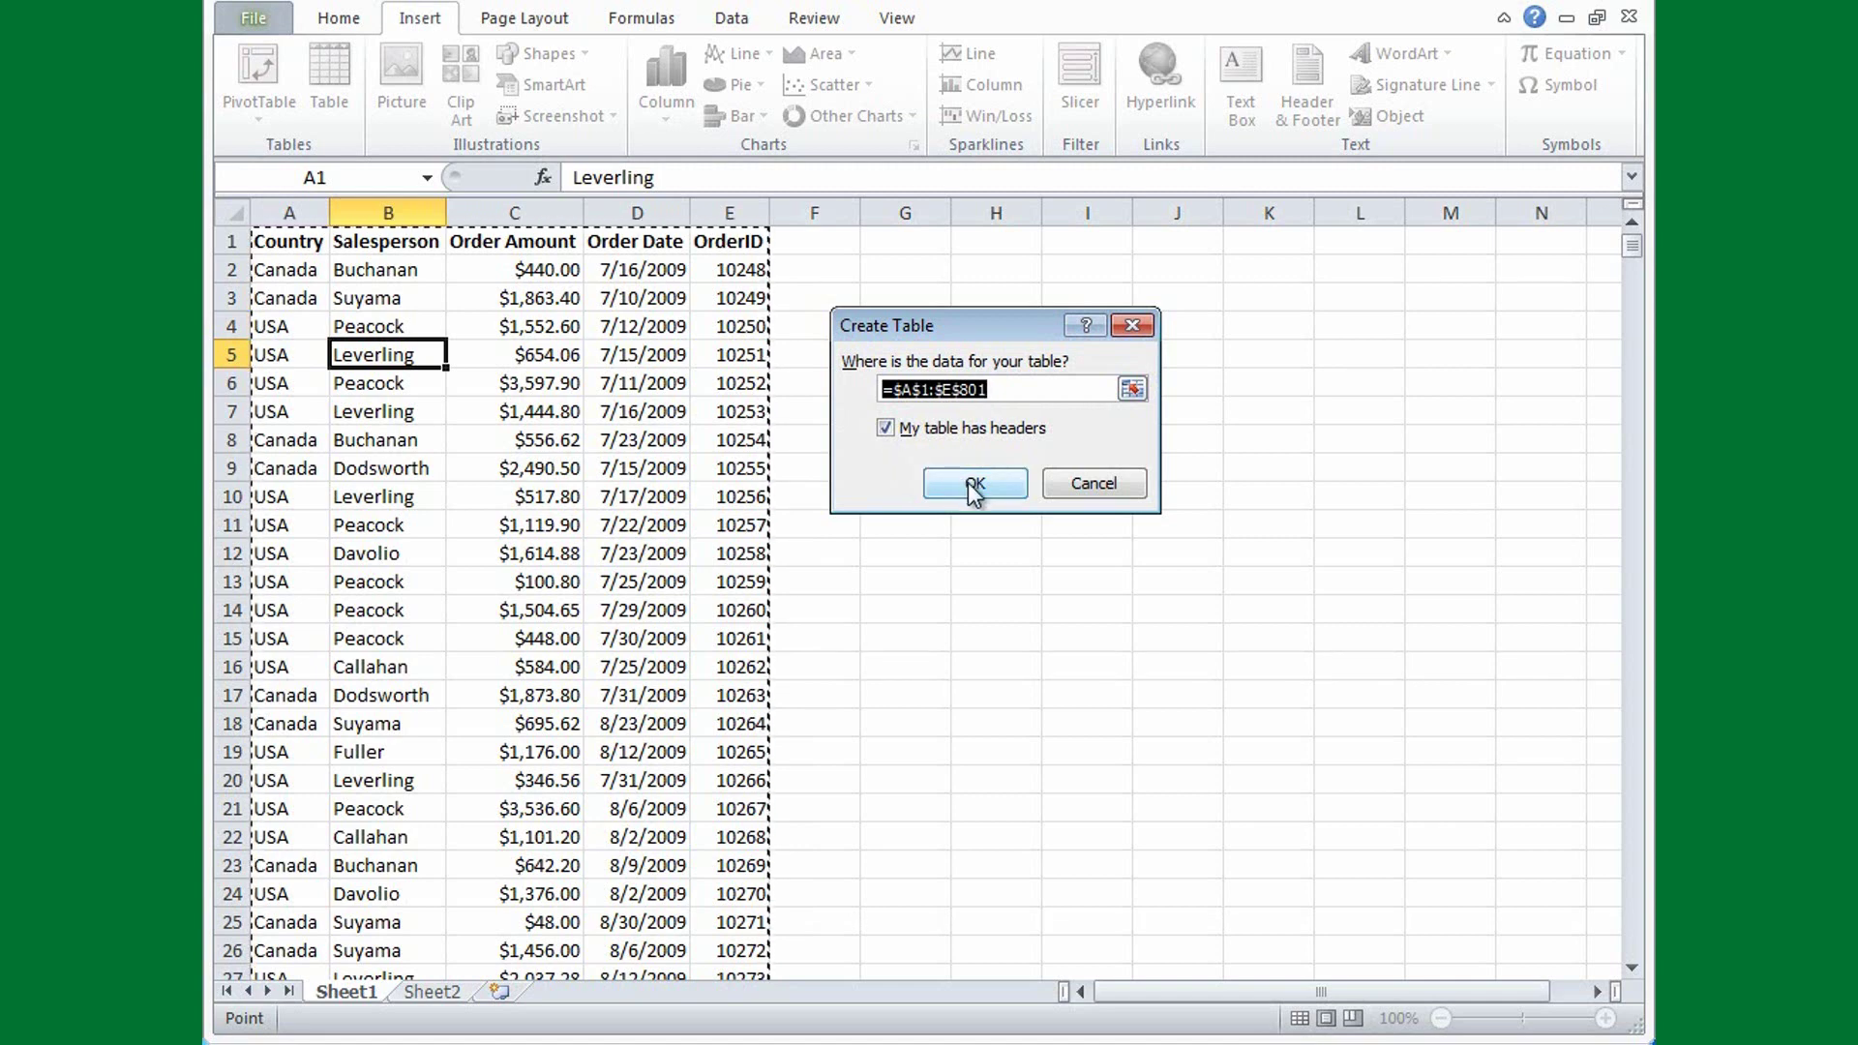
click(975, 488)
click(937, 445)
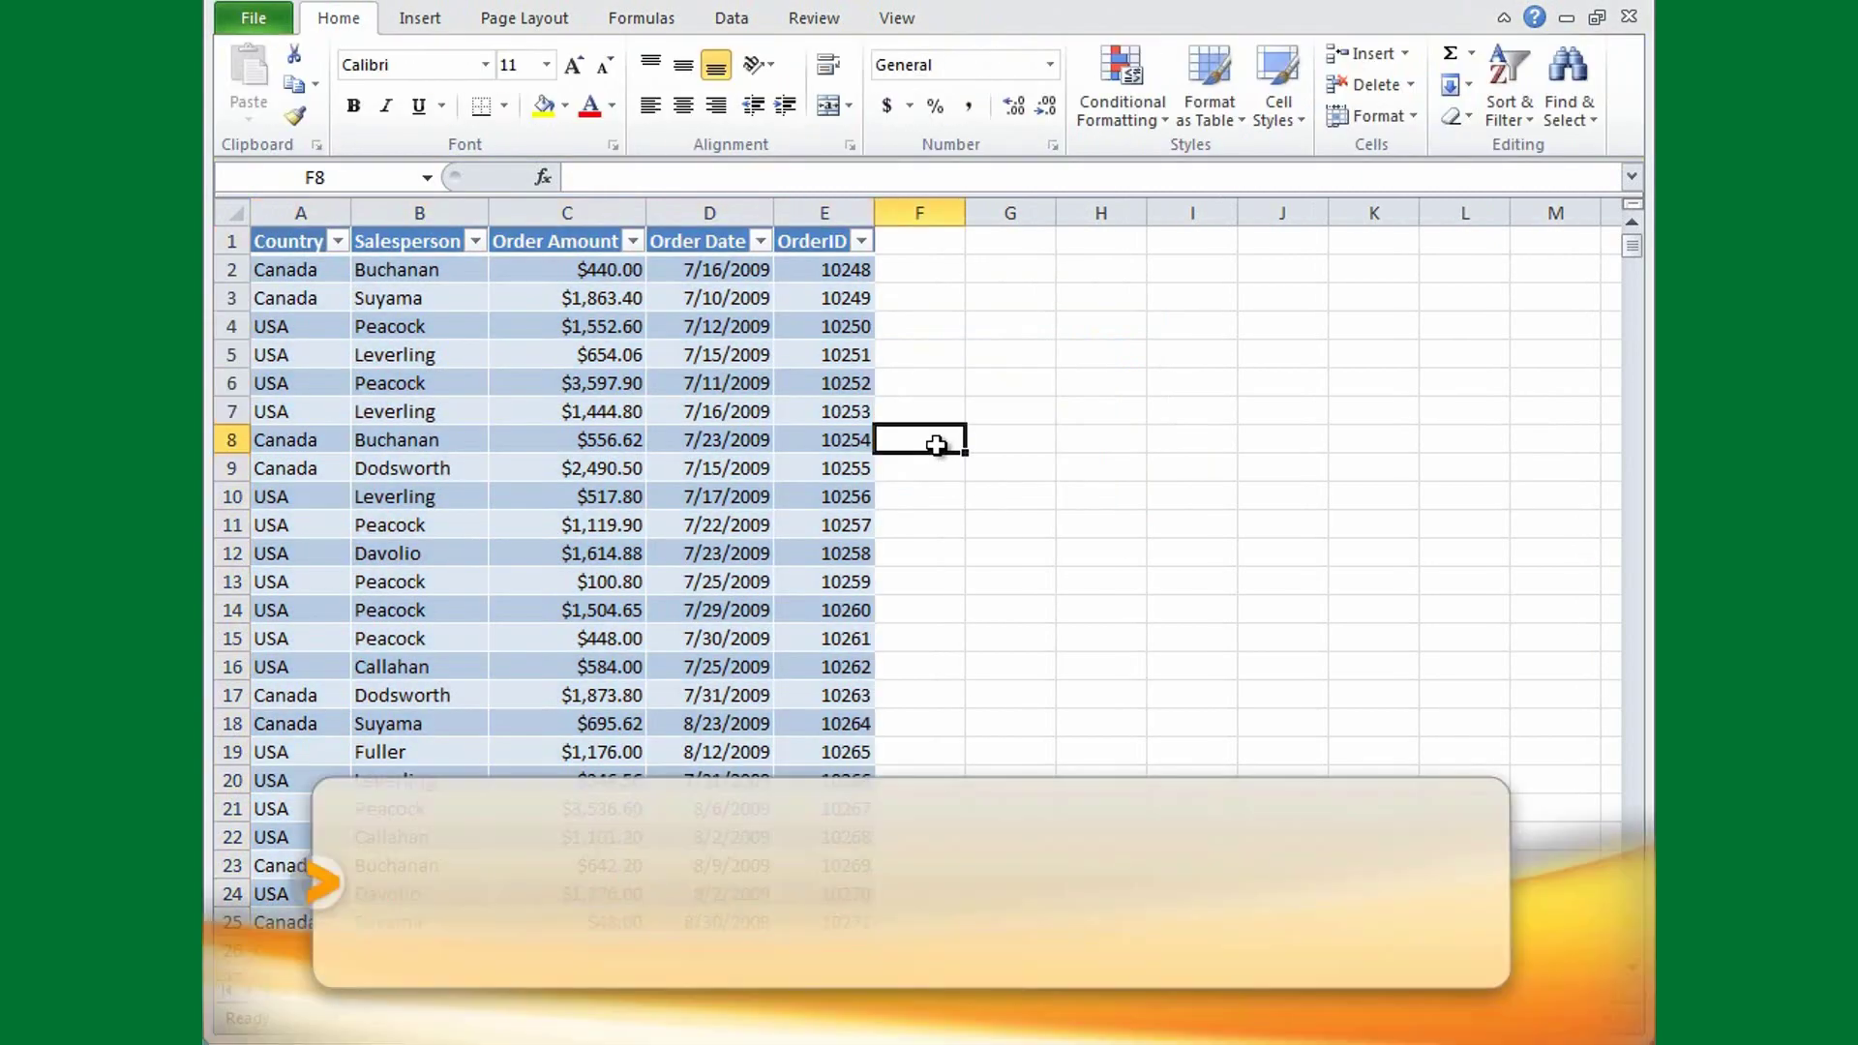
click(1009, 353)
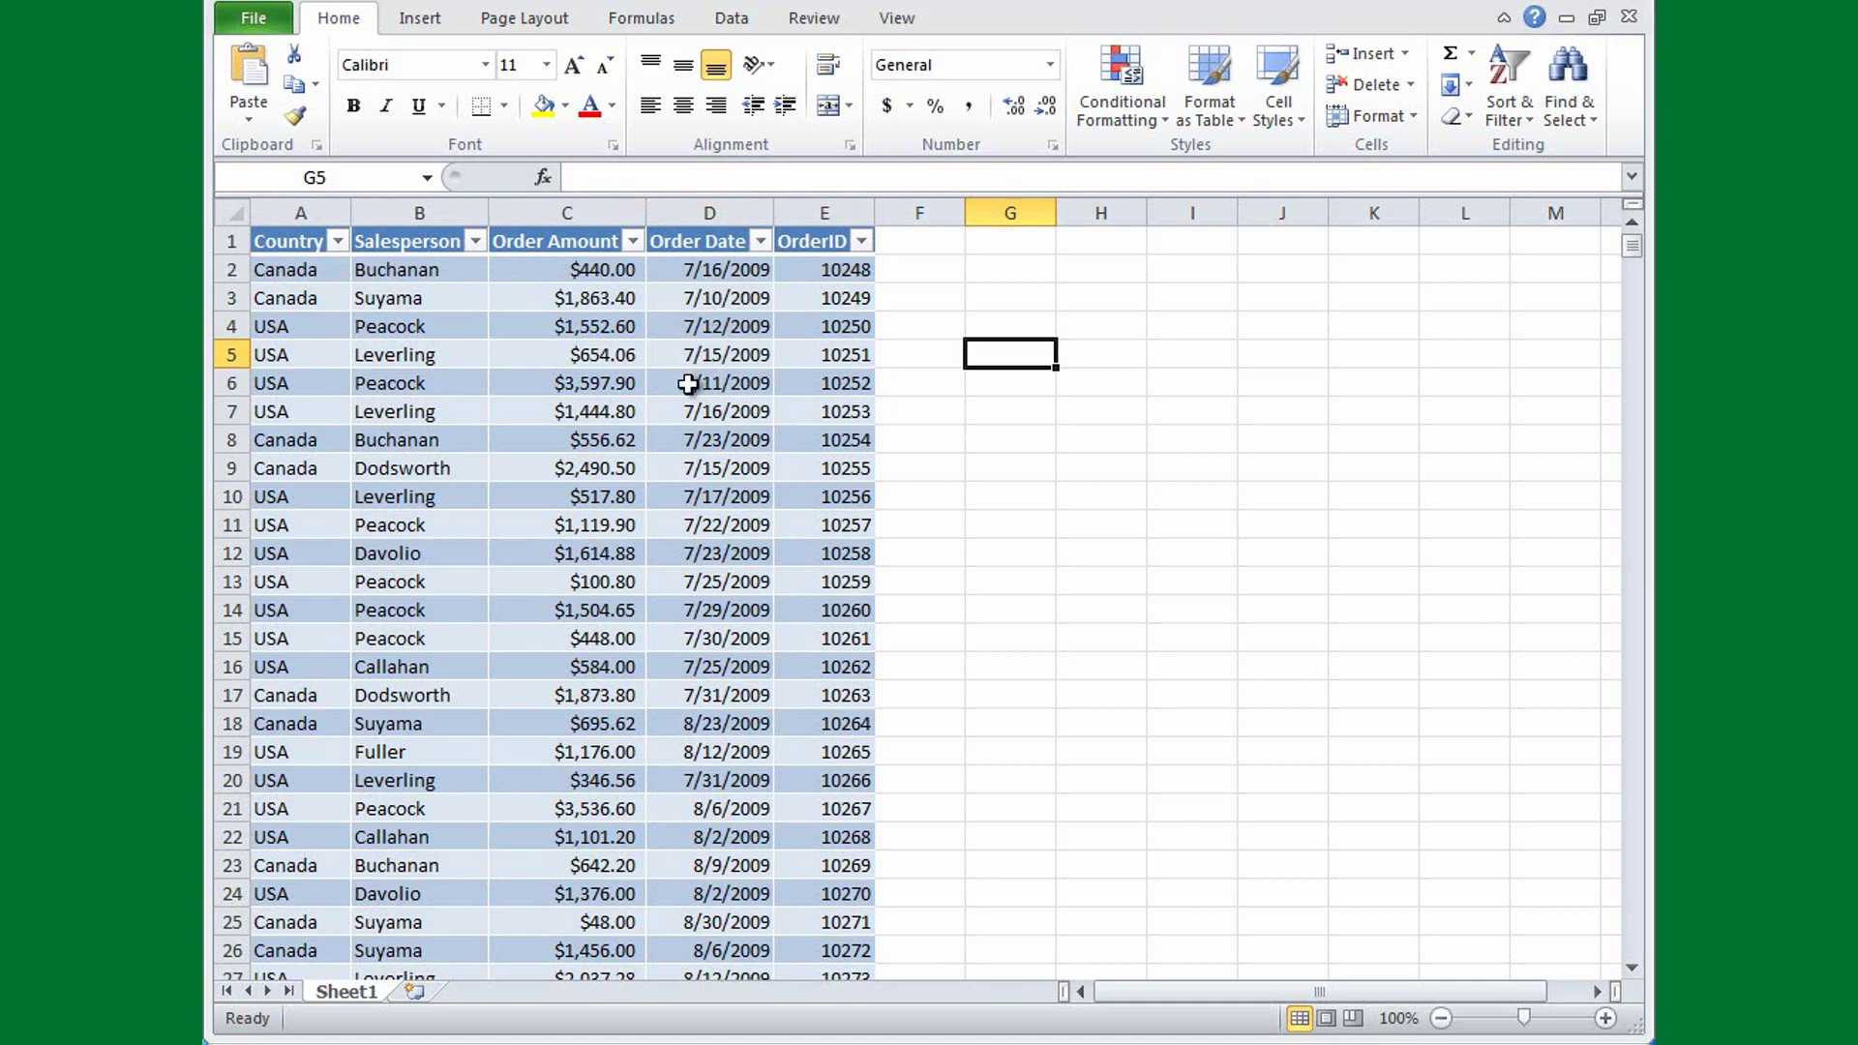
double_click(687, 385)
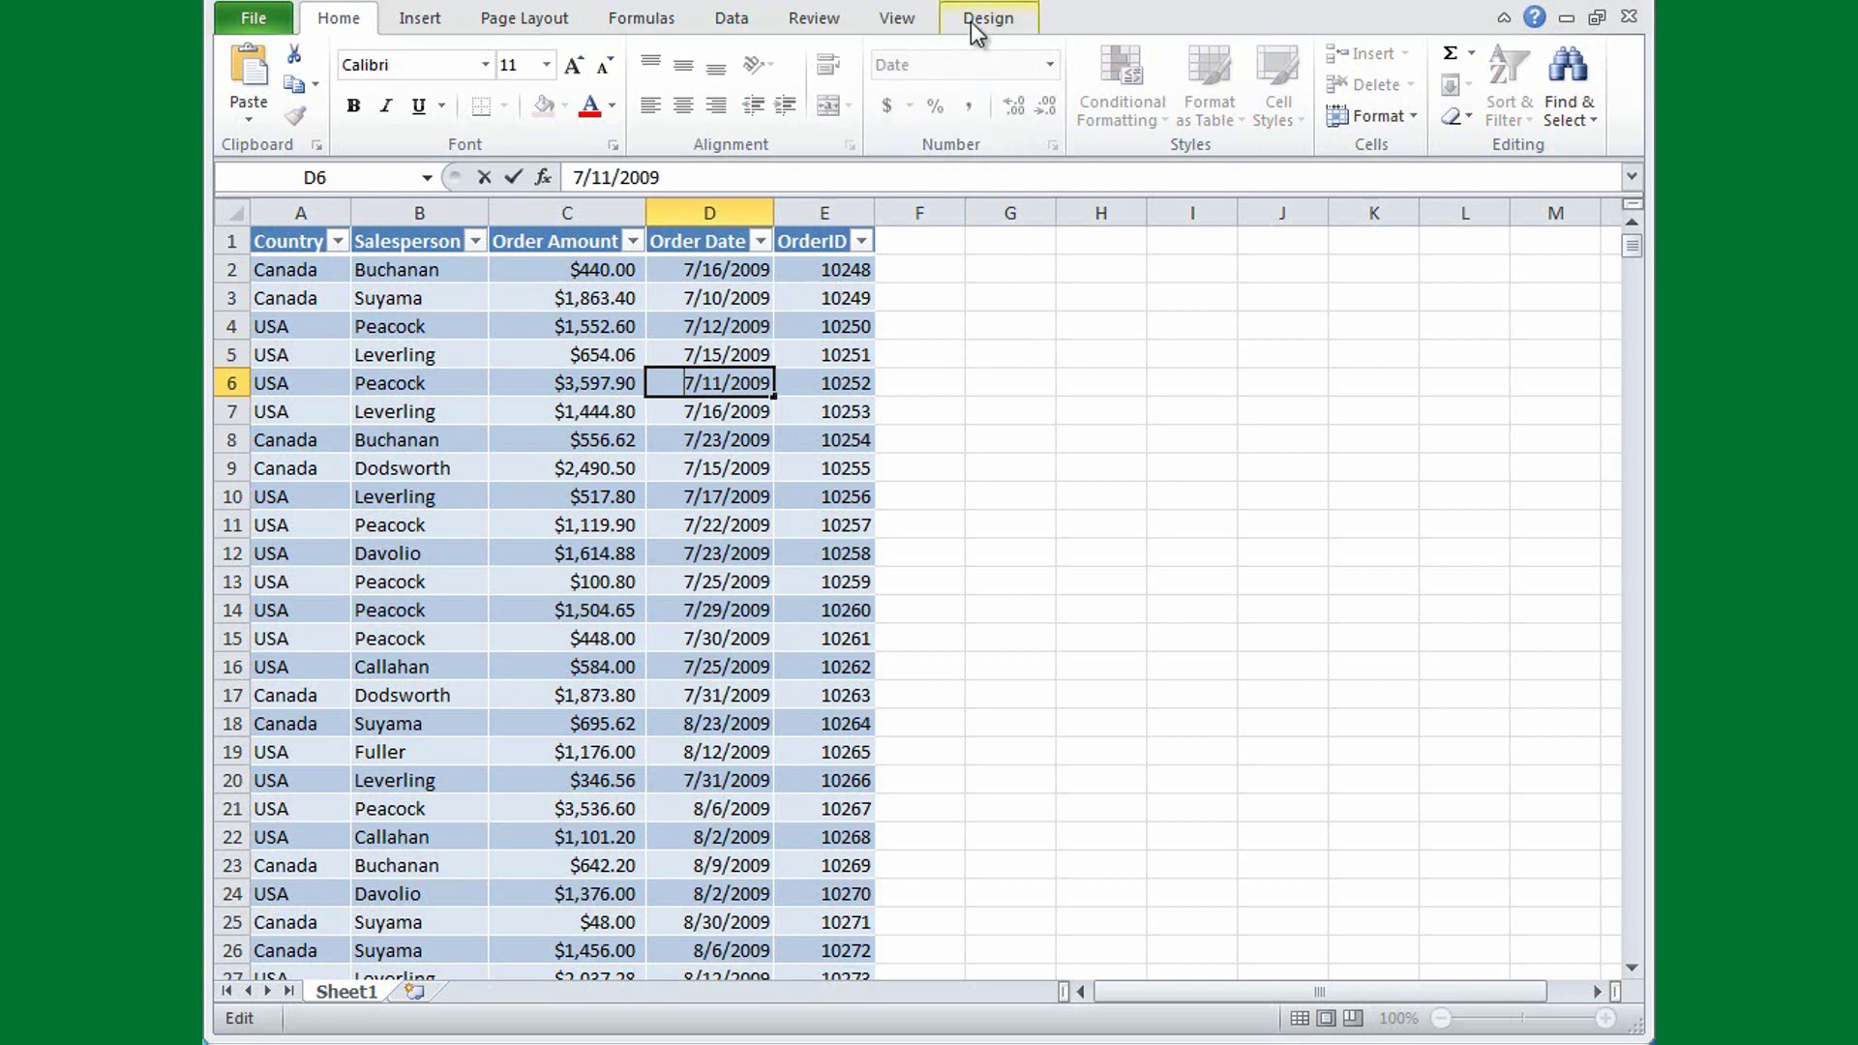
click(976, 29)
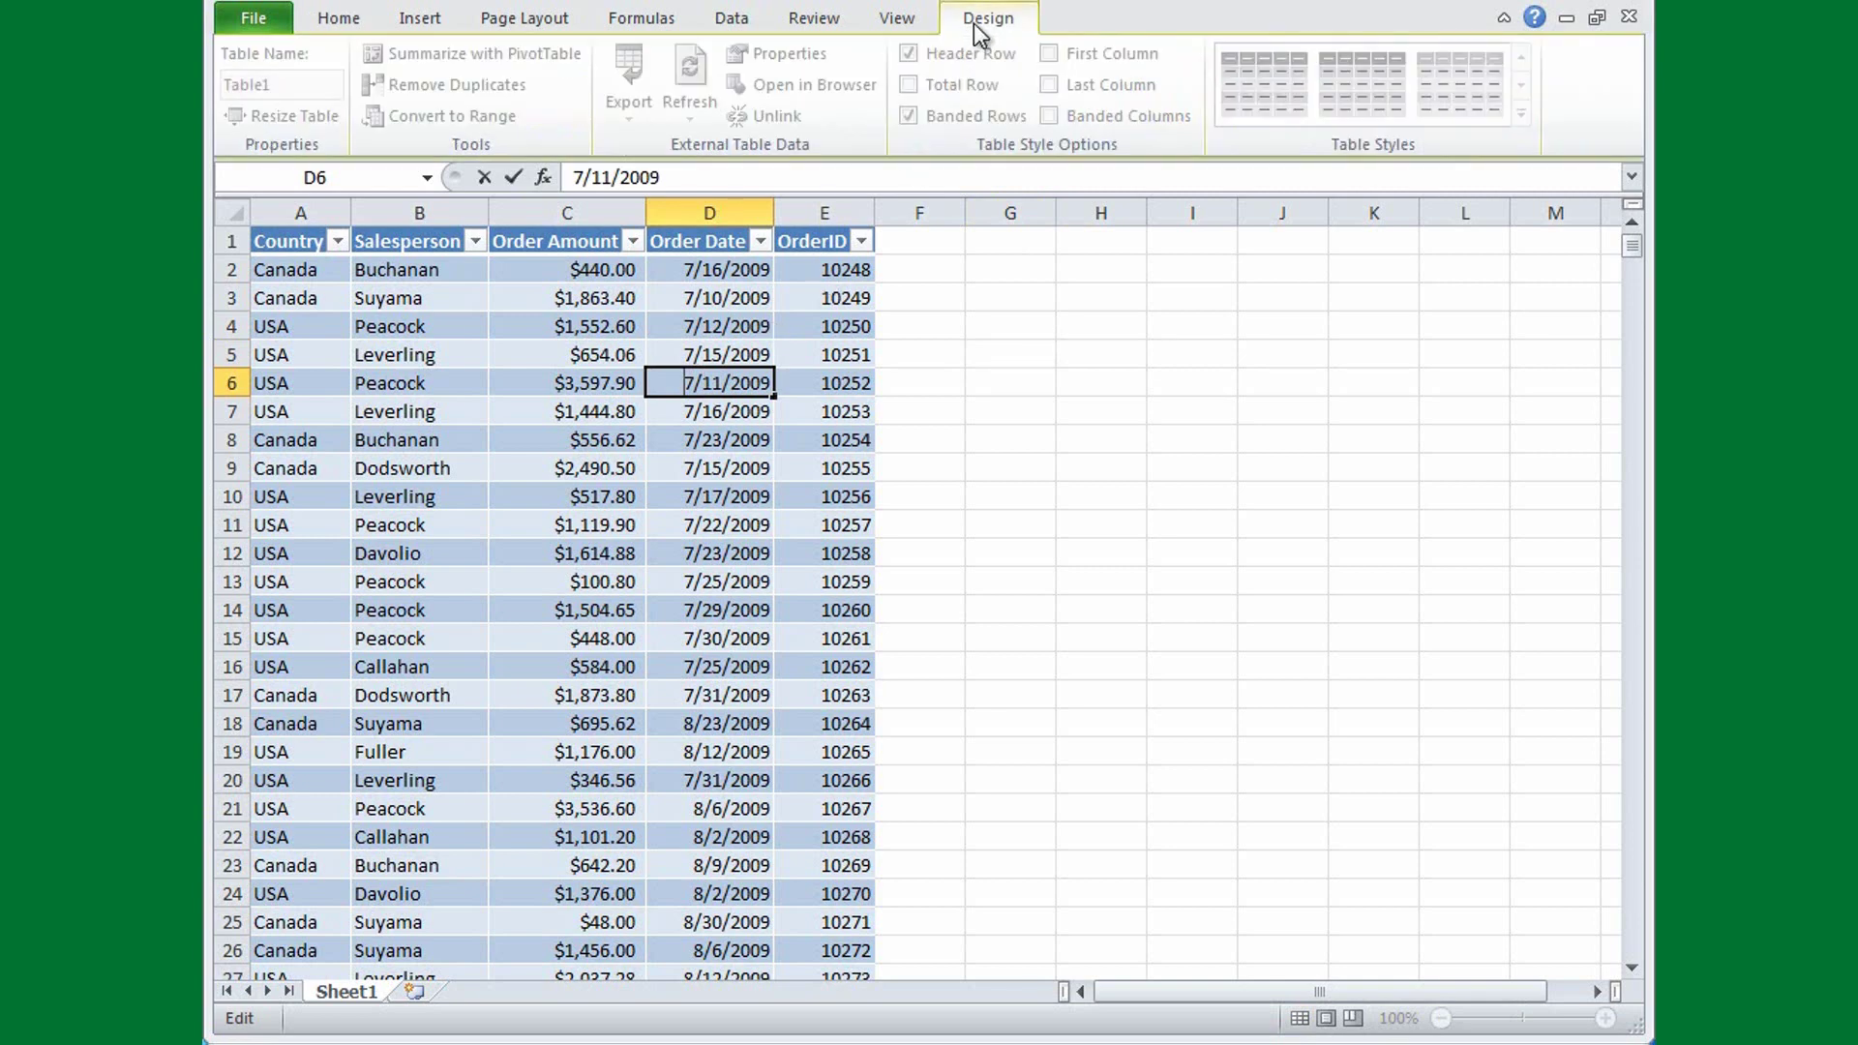
click(716, 494)
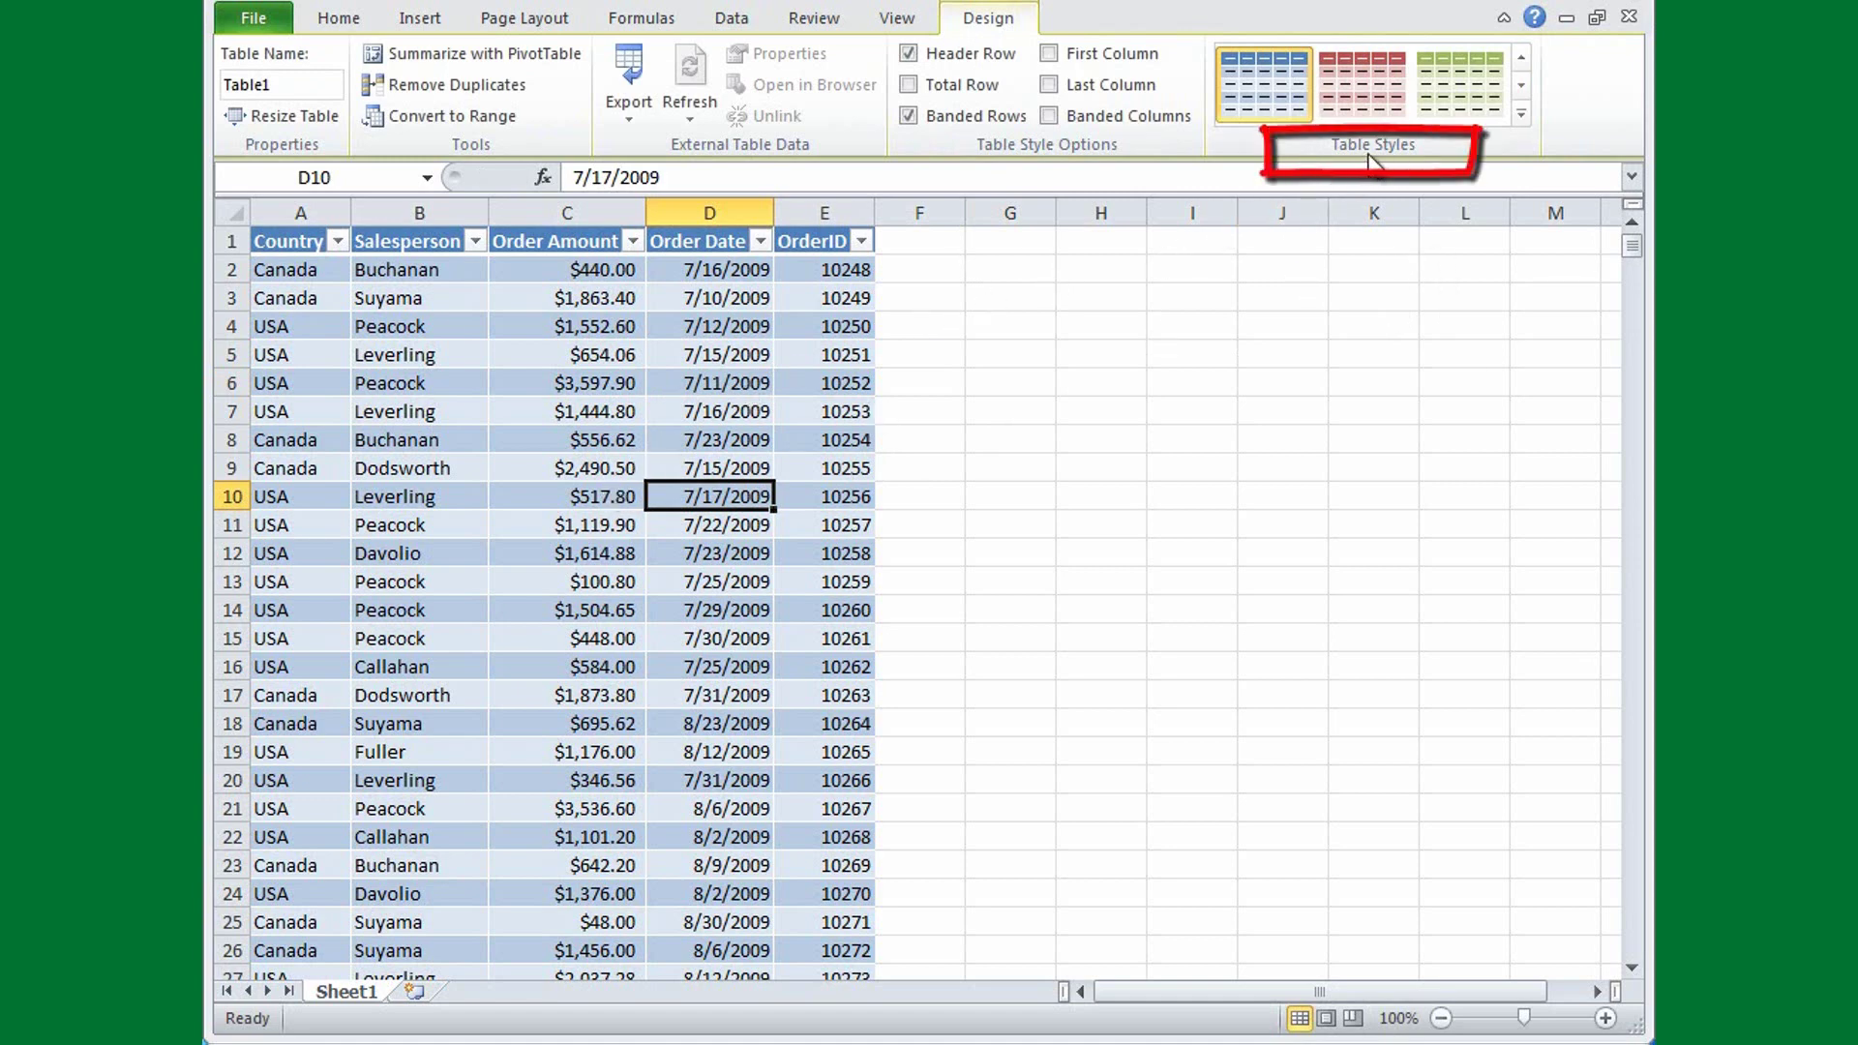
click(1521, 115)
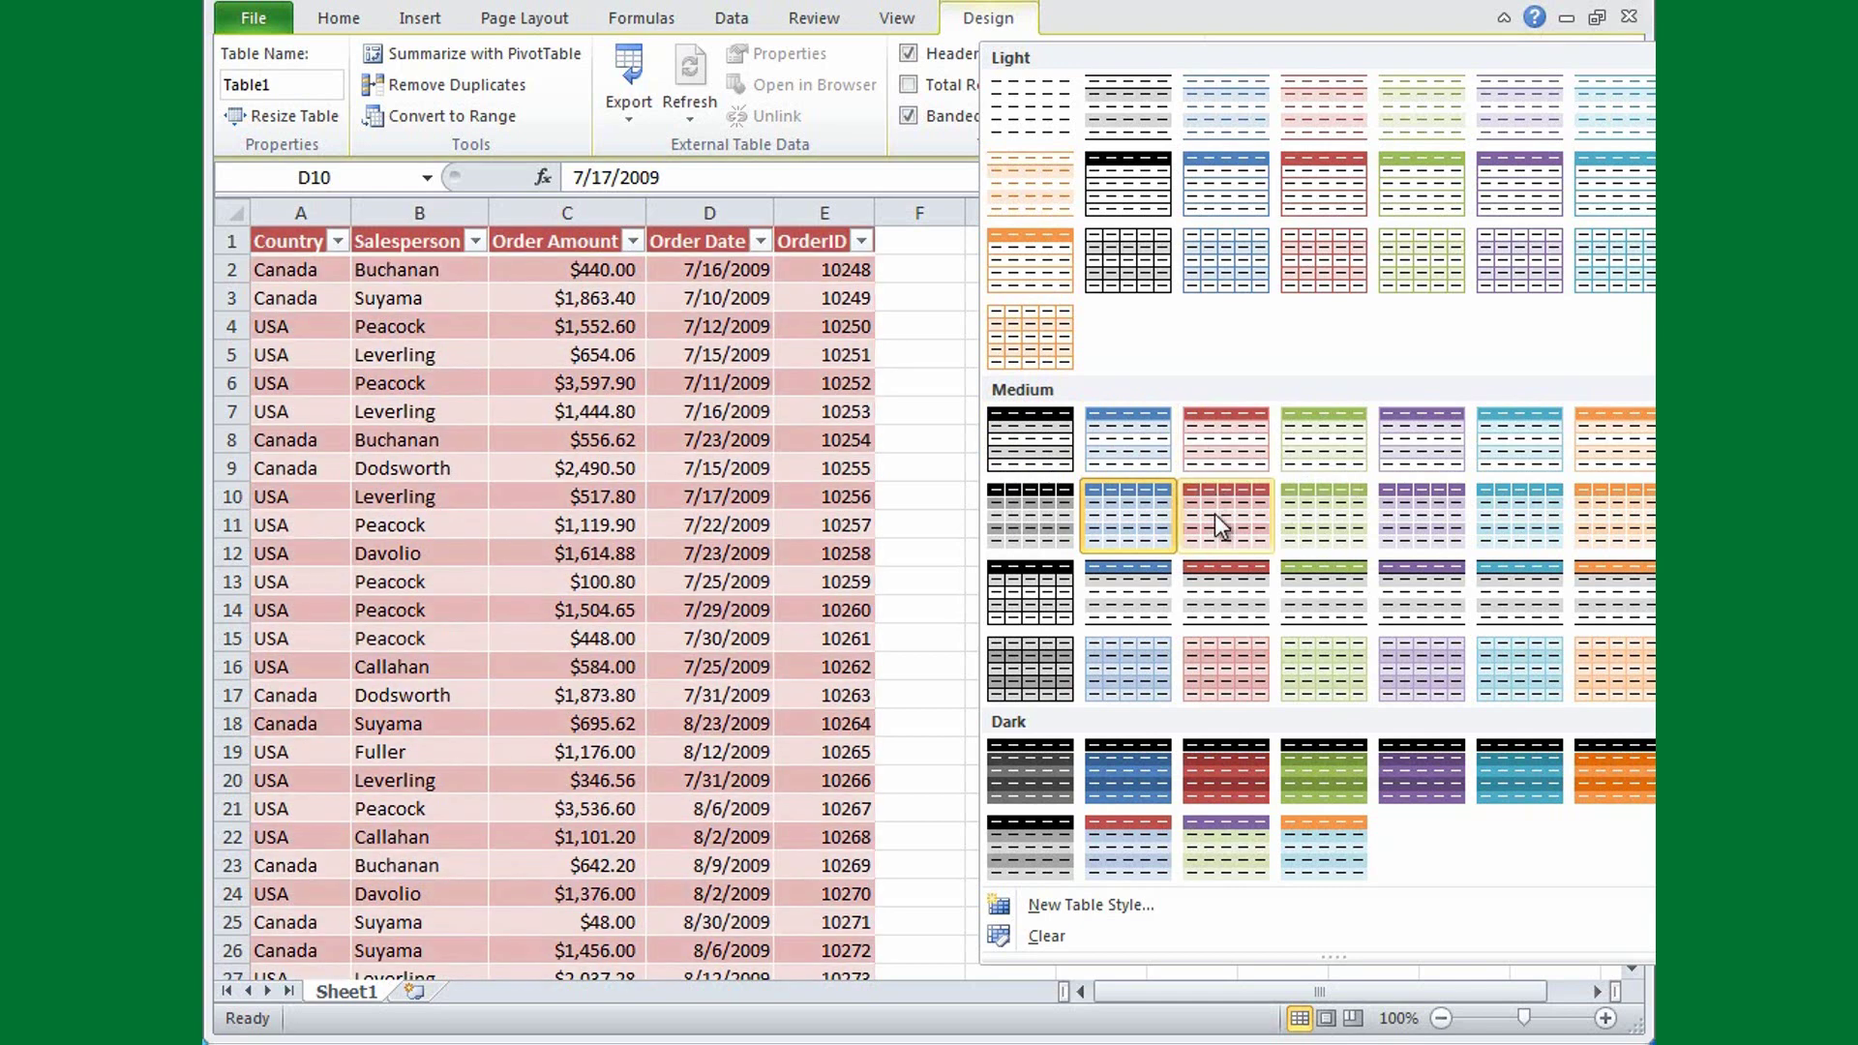
click(935, 487)
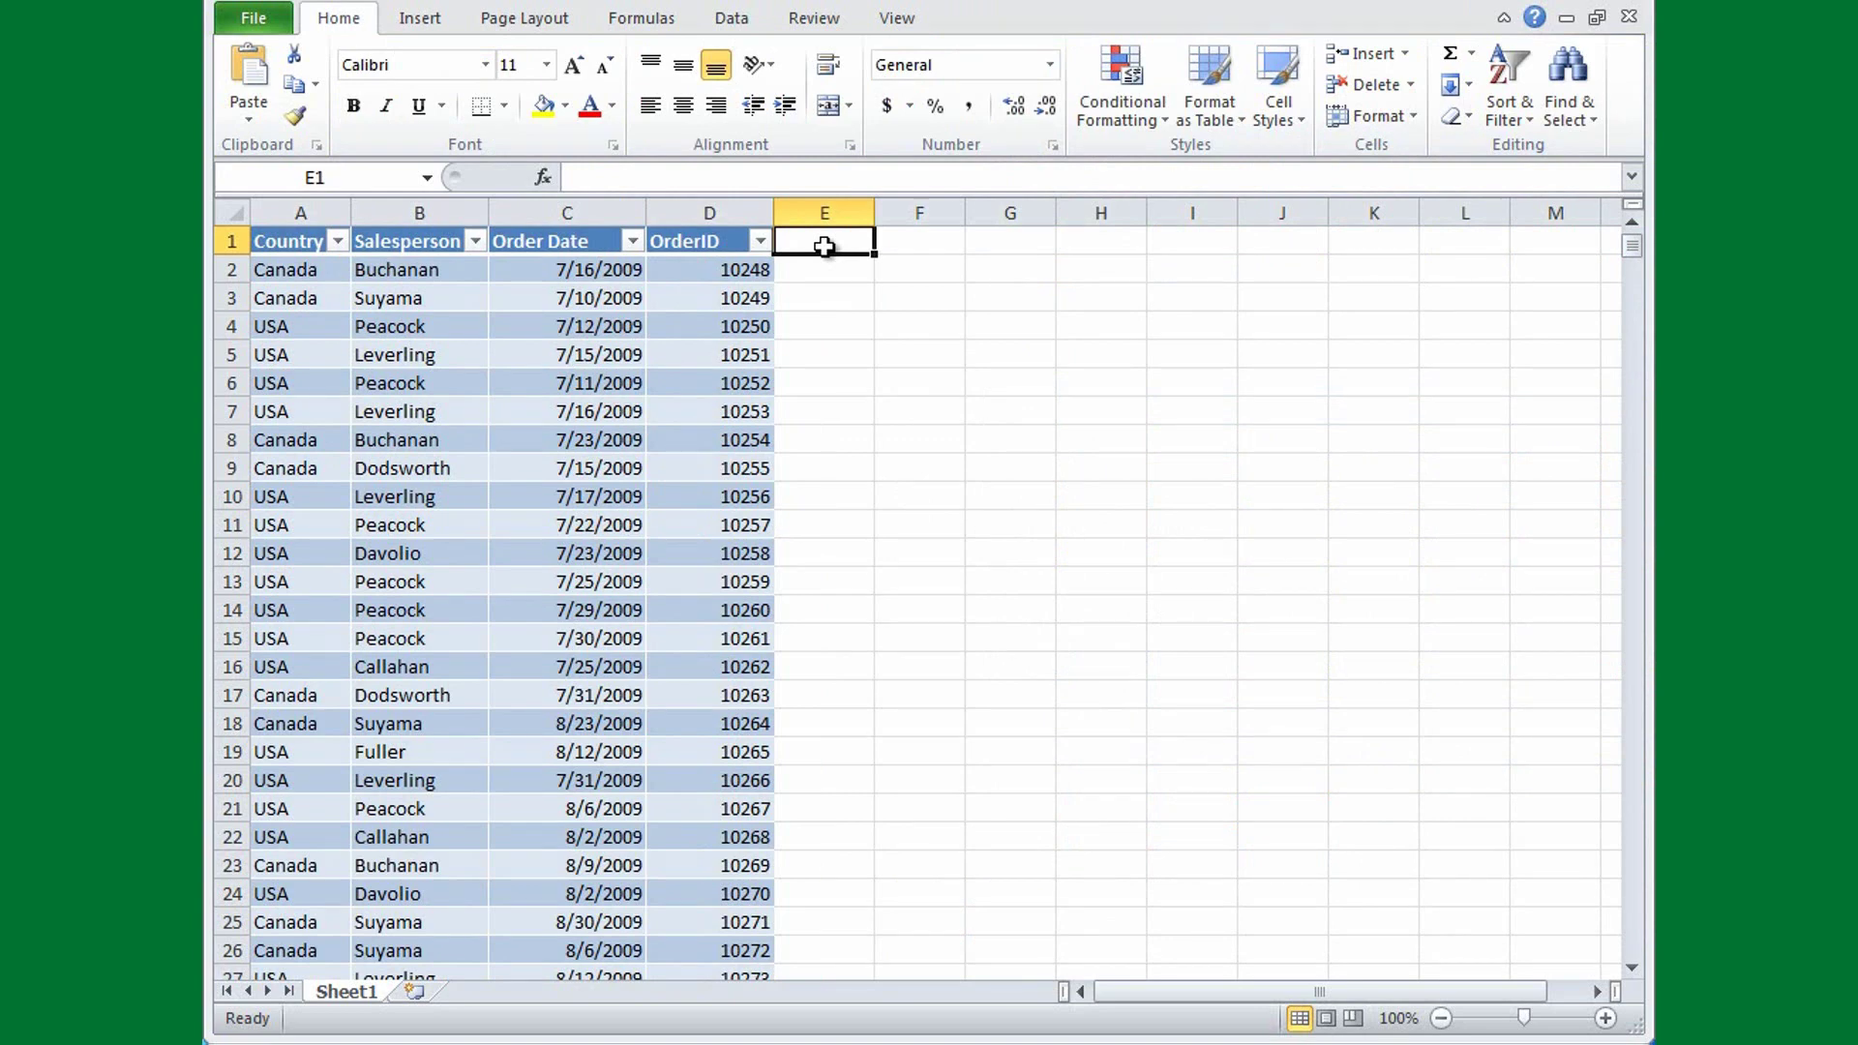
- Enter the header 'Commission' in E1 and 'Canada' in row 801 to extend the table
text(C)
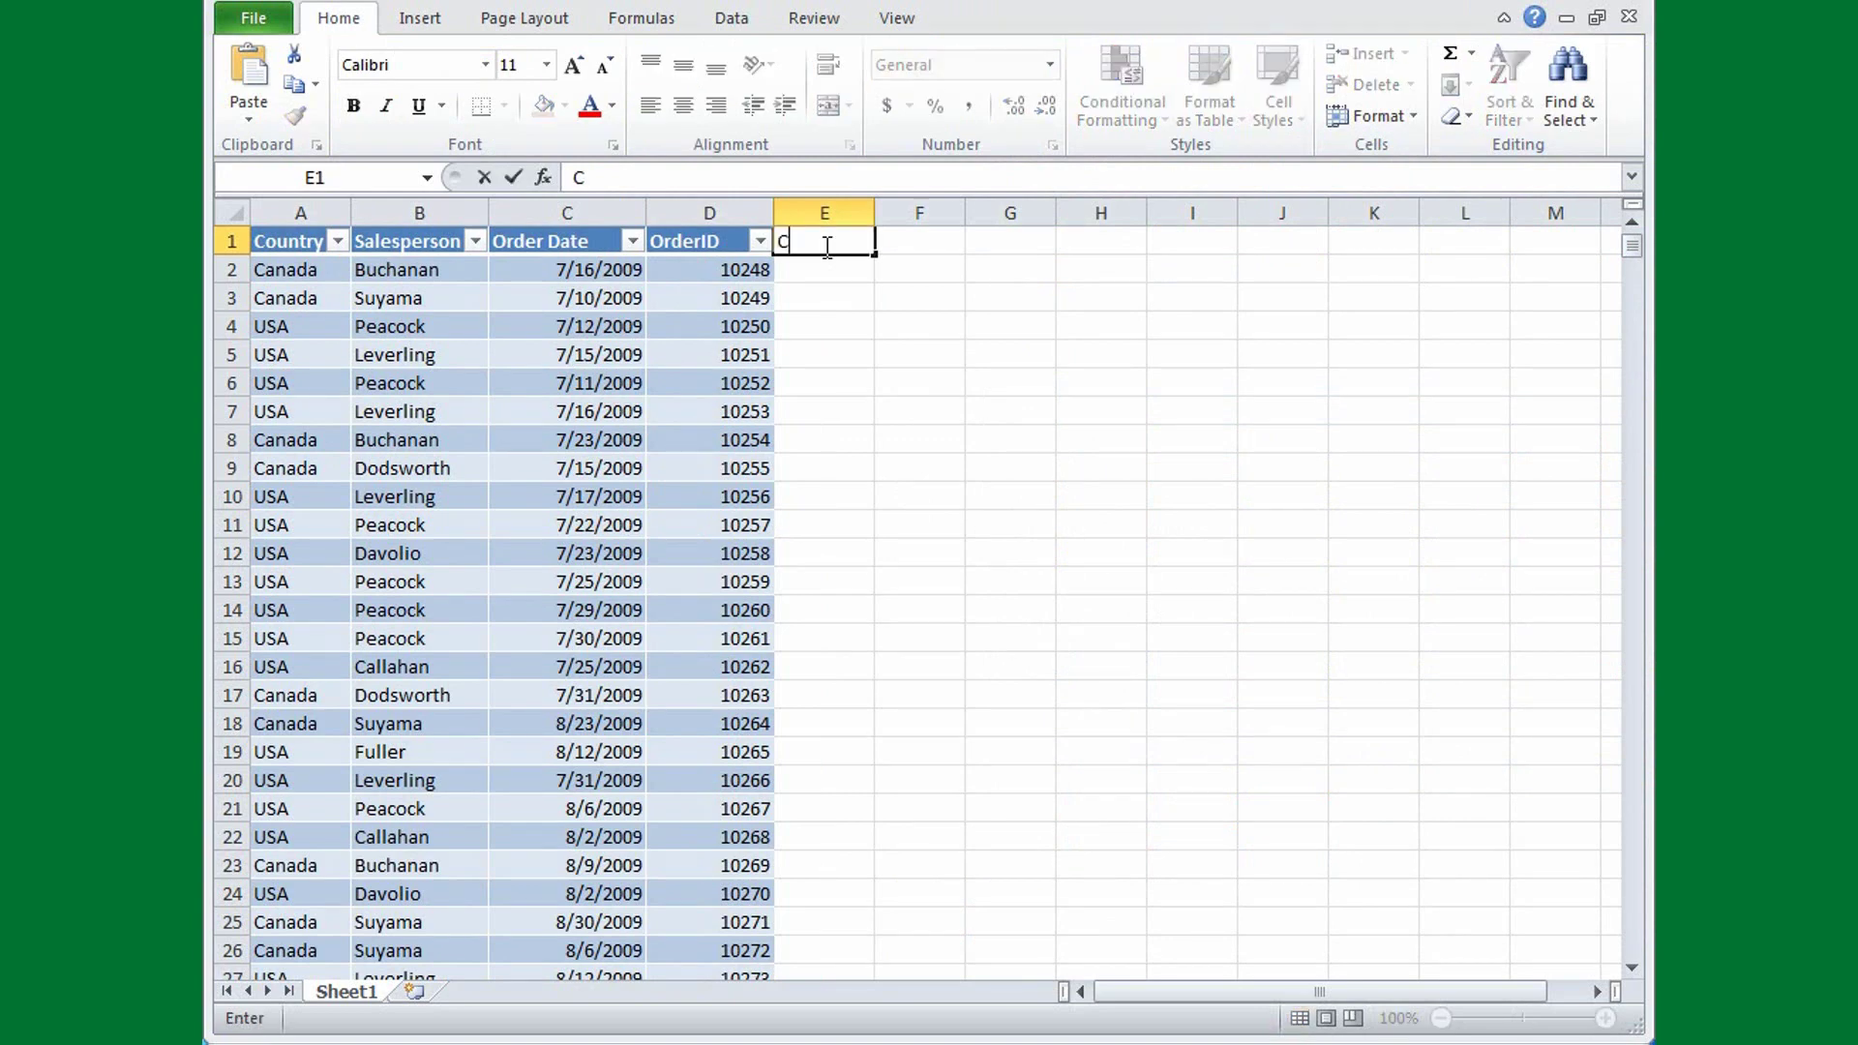
text(ommission)
key(Return)
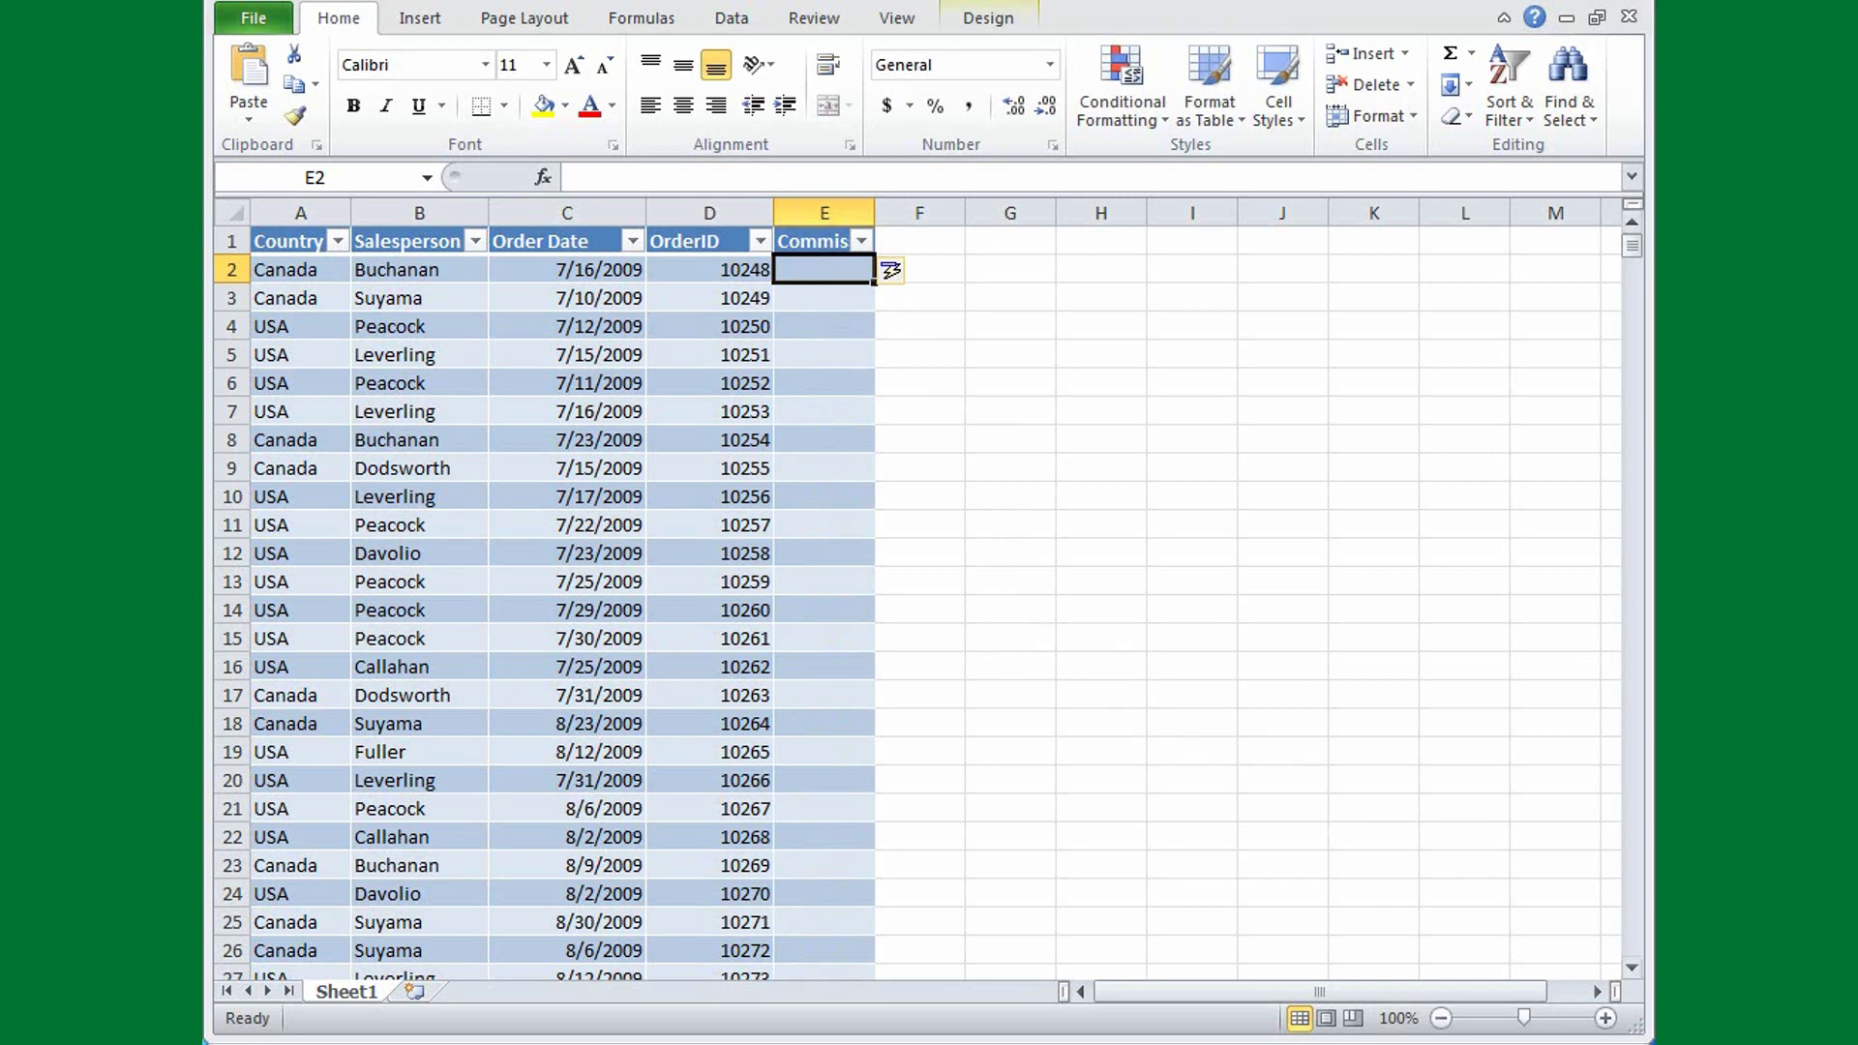
drag(1634, 245, 1618, 955)
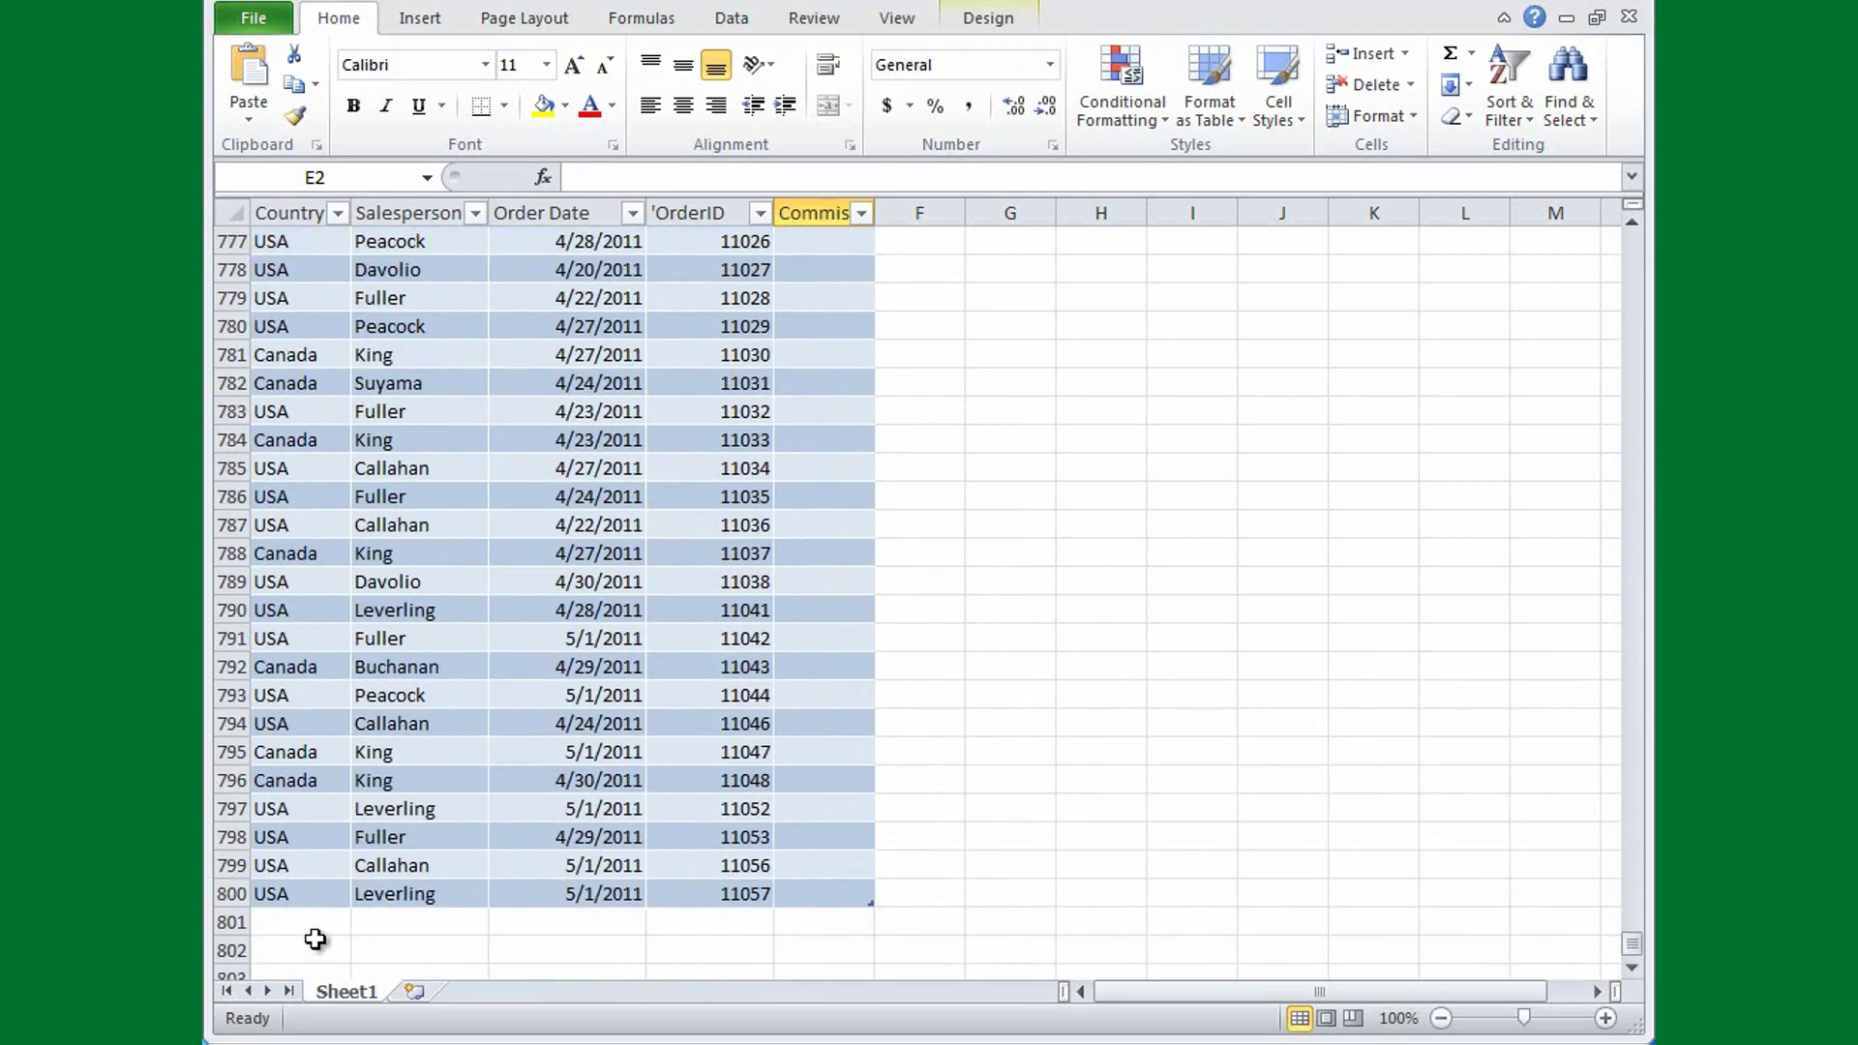
click(296, 926)
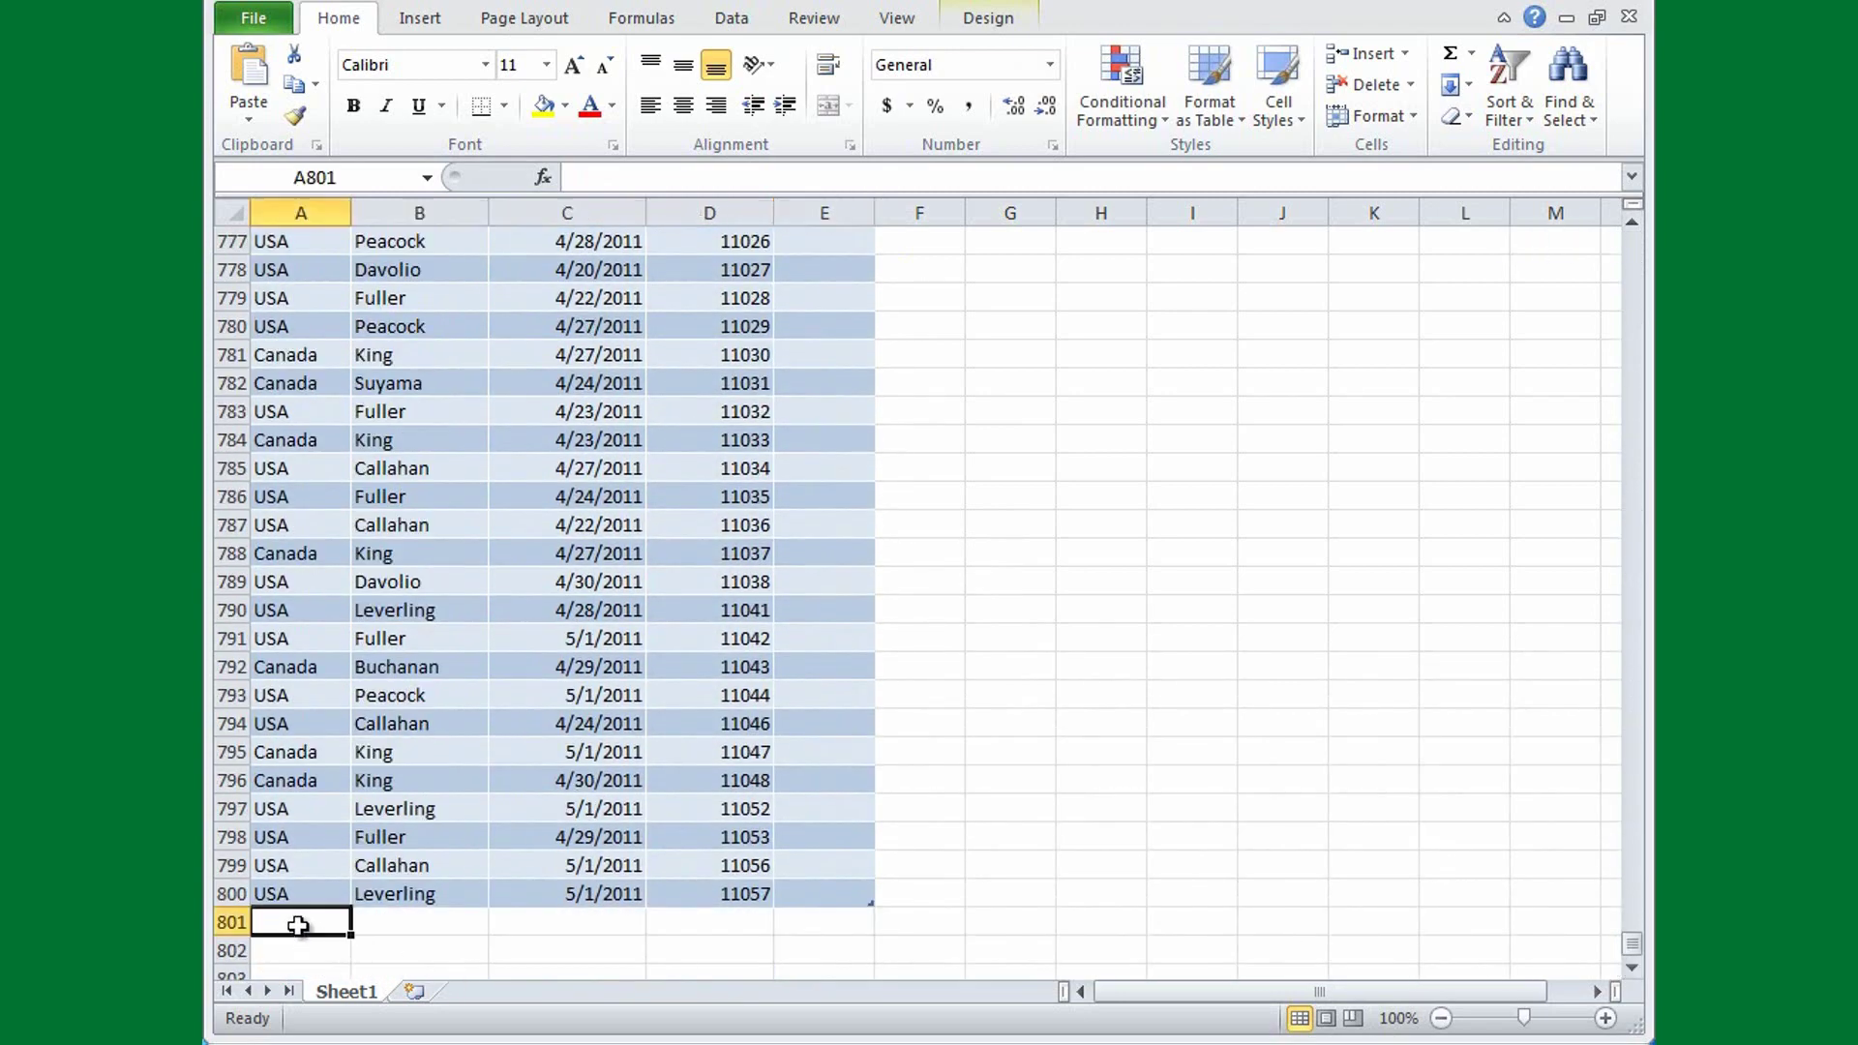
text(Canada)
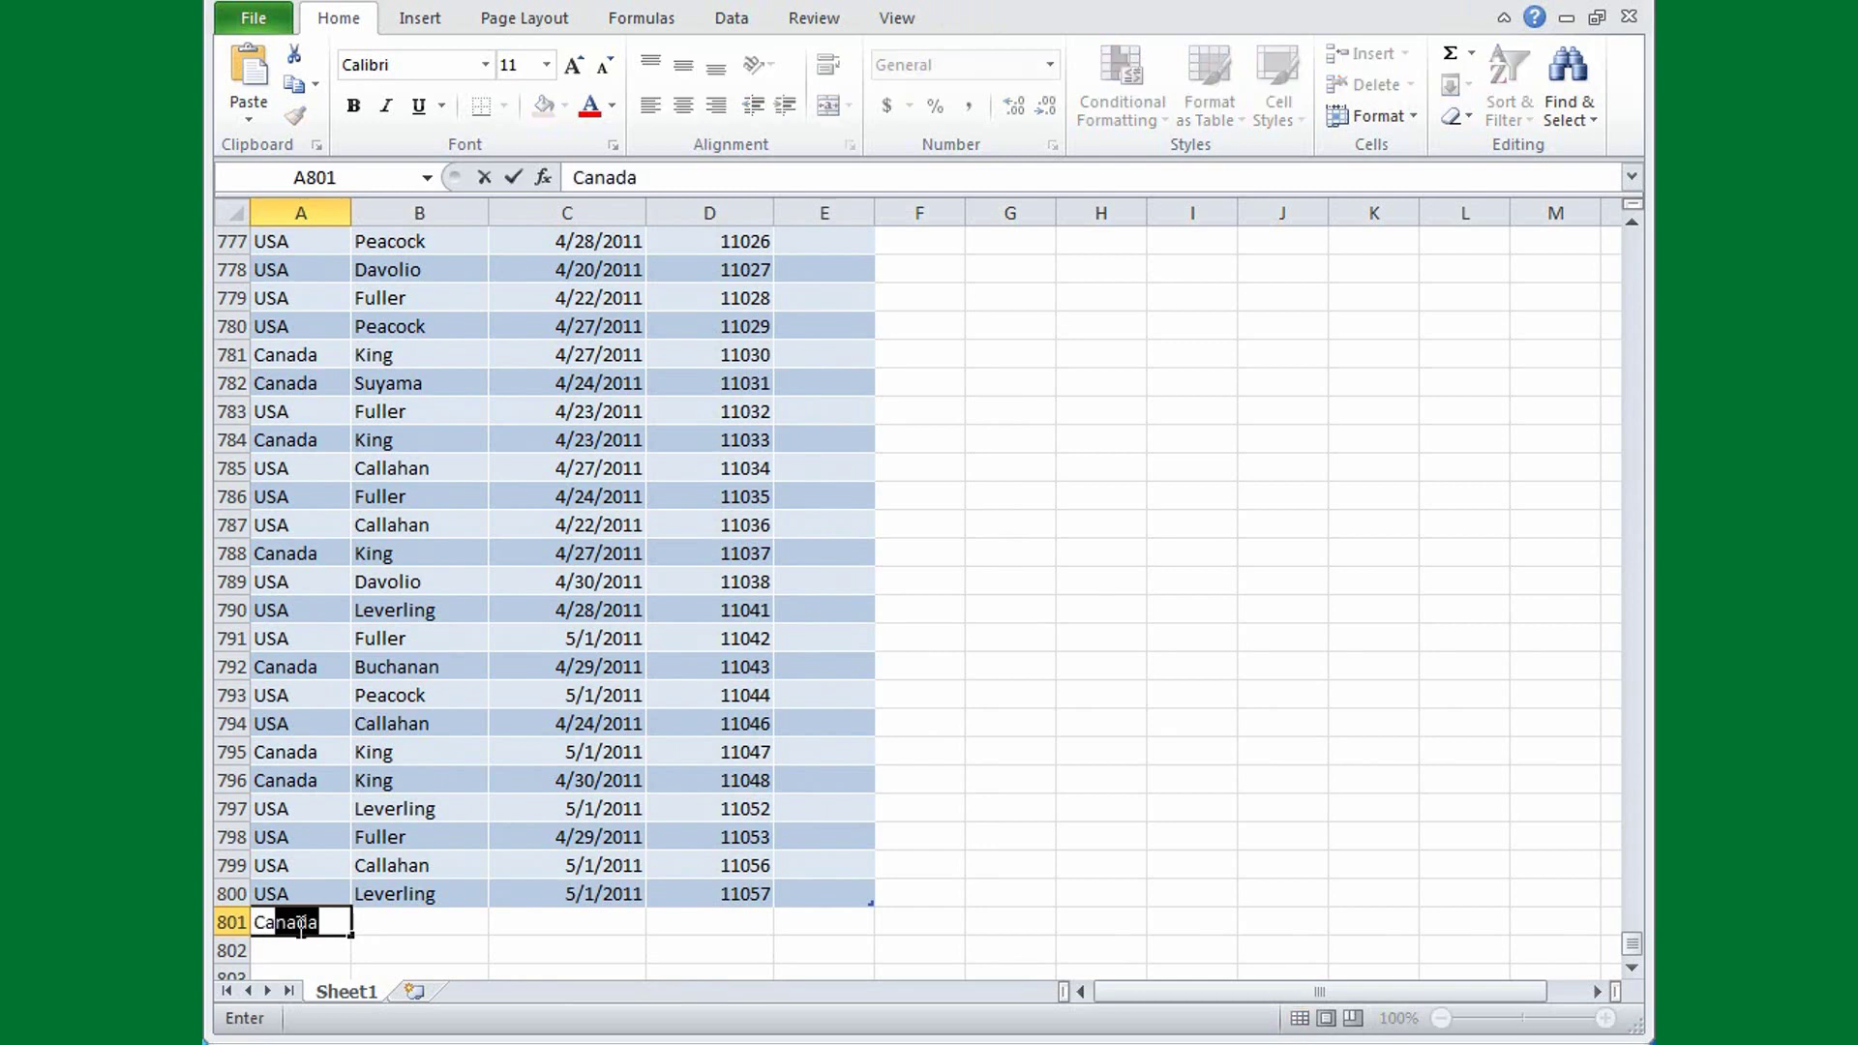
key(Return)
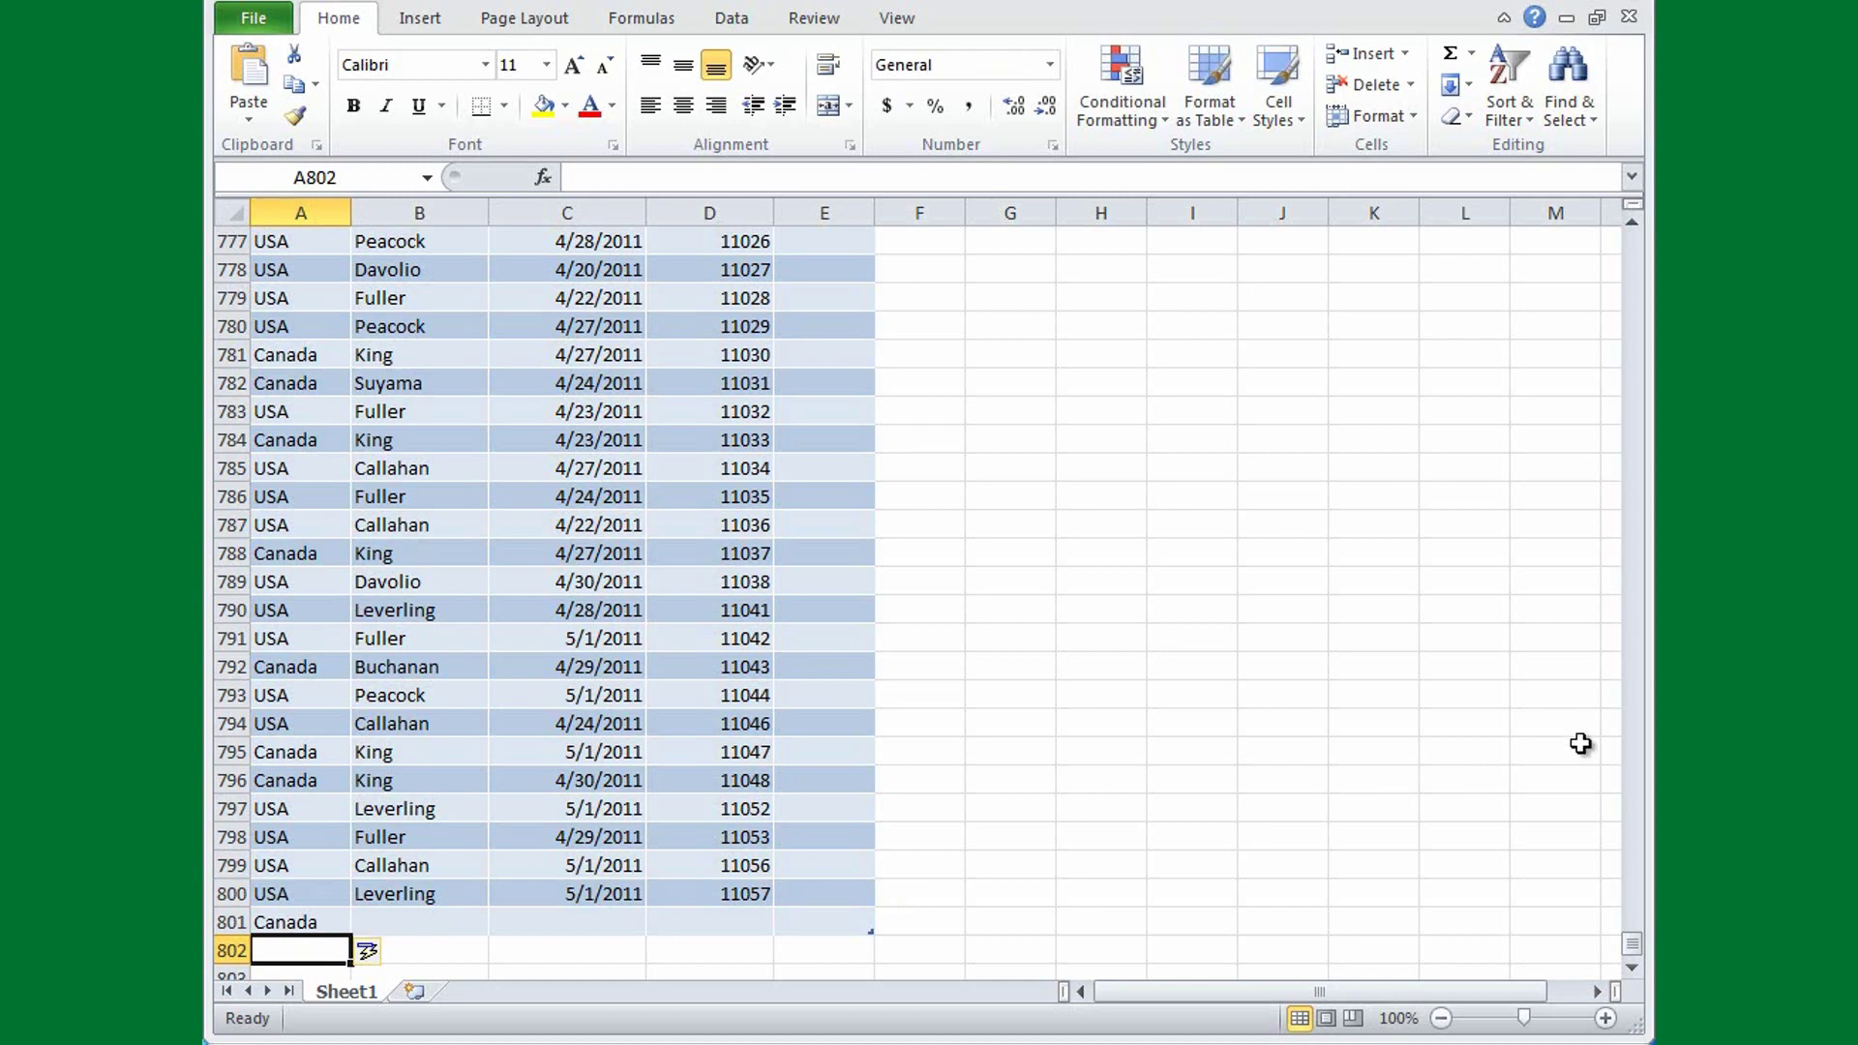
drag(1632, 936, 1639, 237)
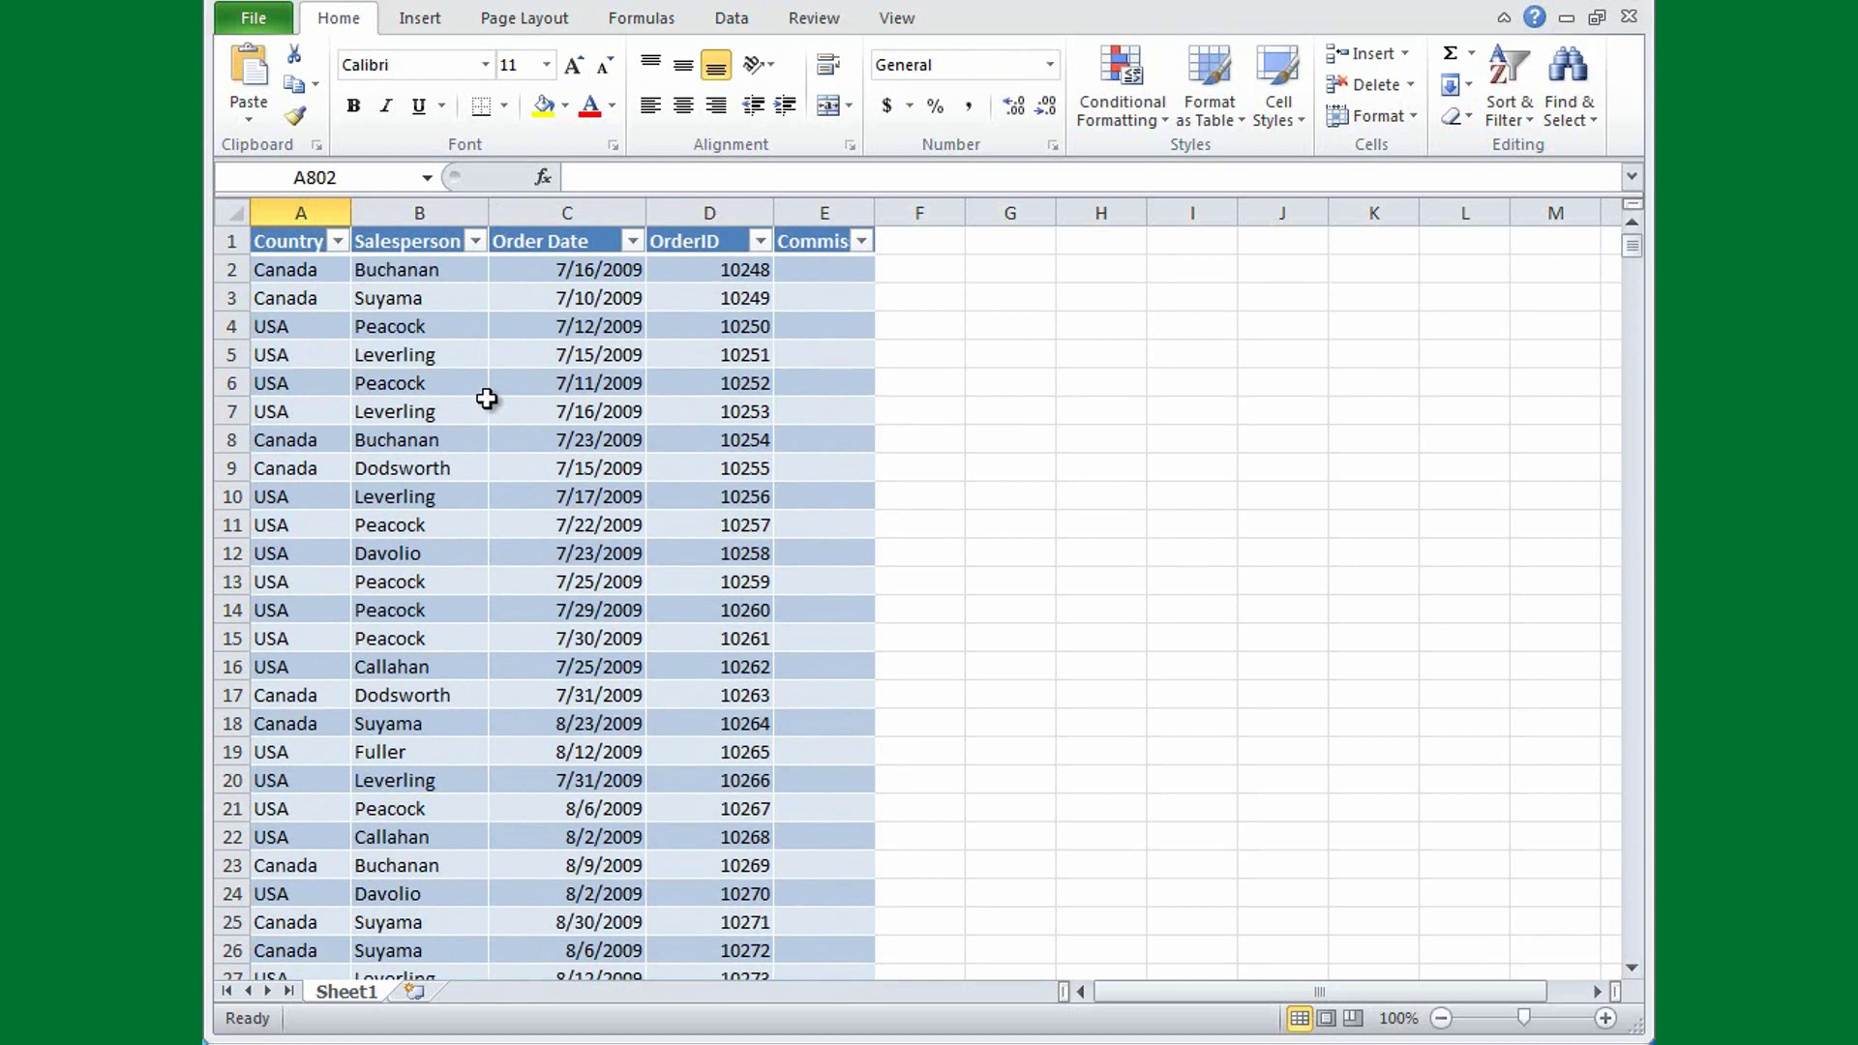
- Insert a blank table column to the left of Order Date
click(555, 359)
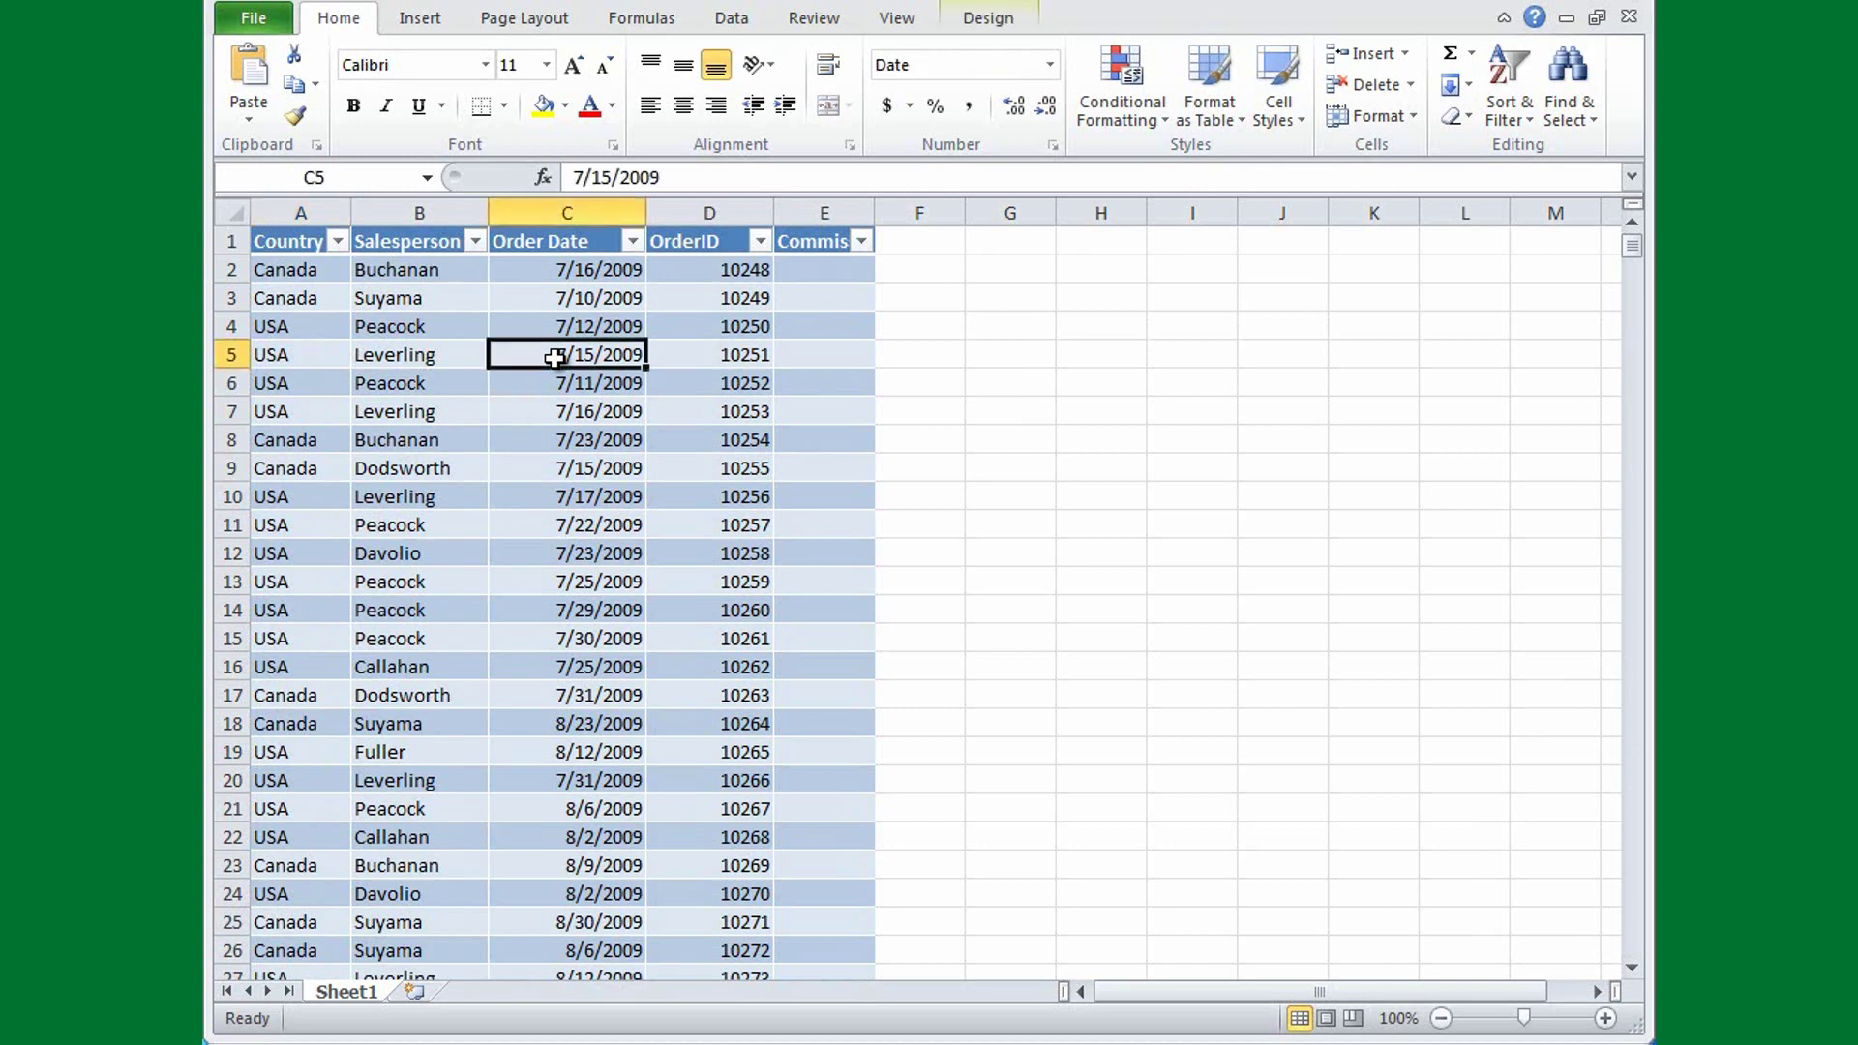
right_click(557, 363)
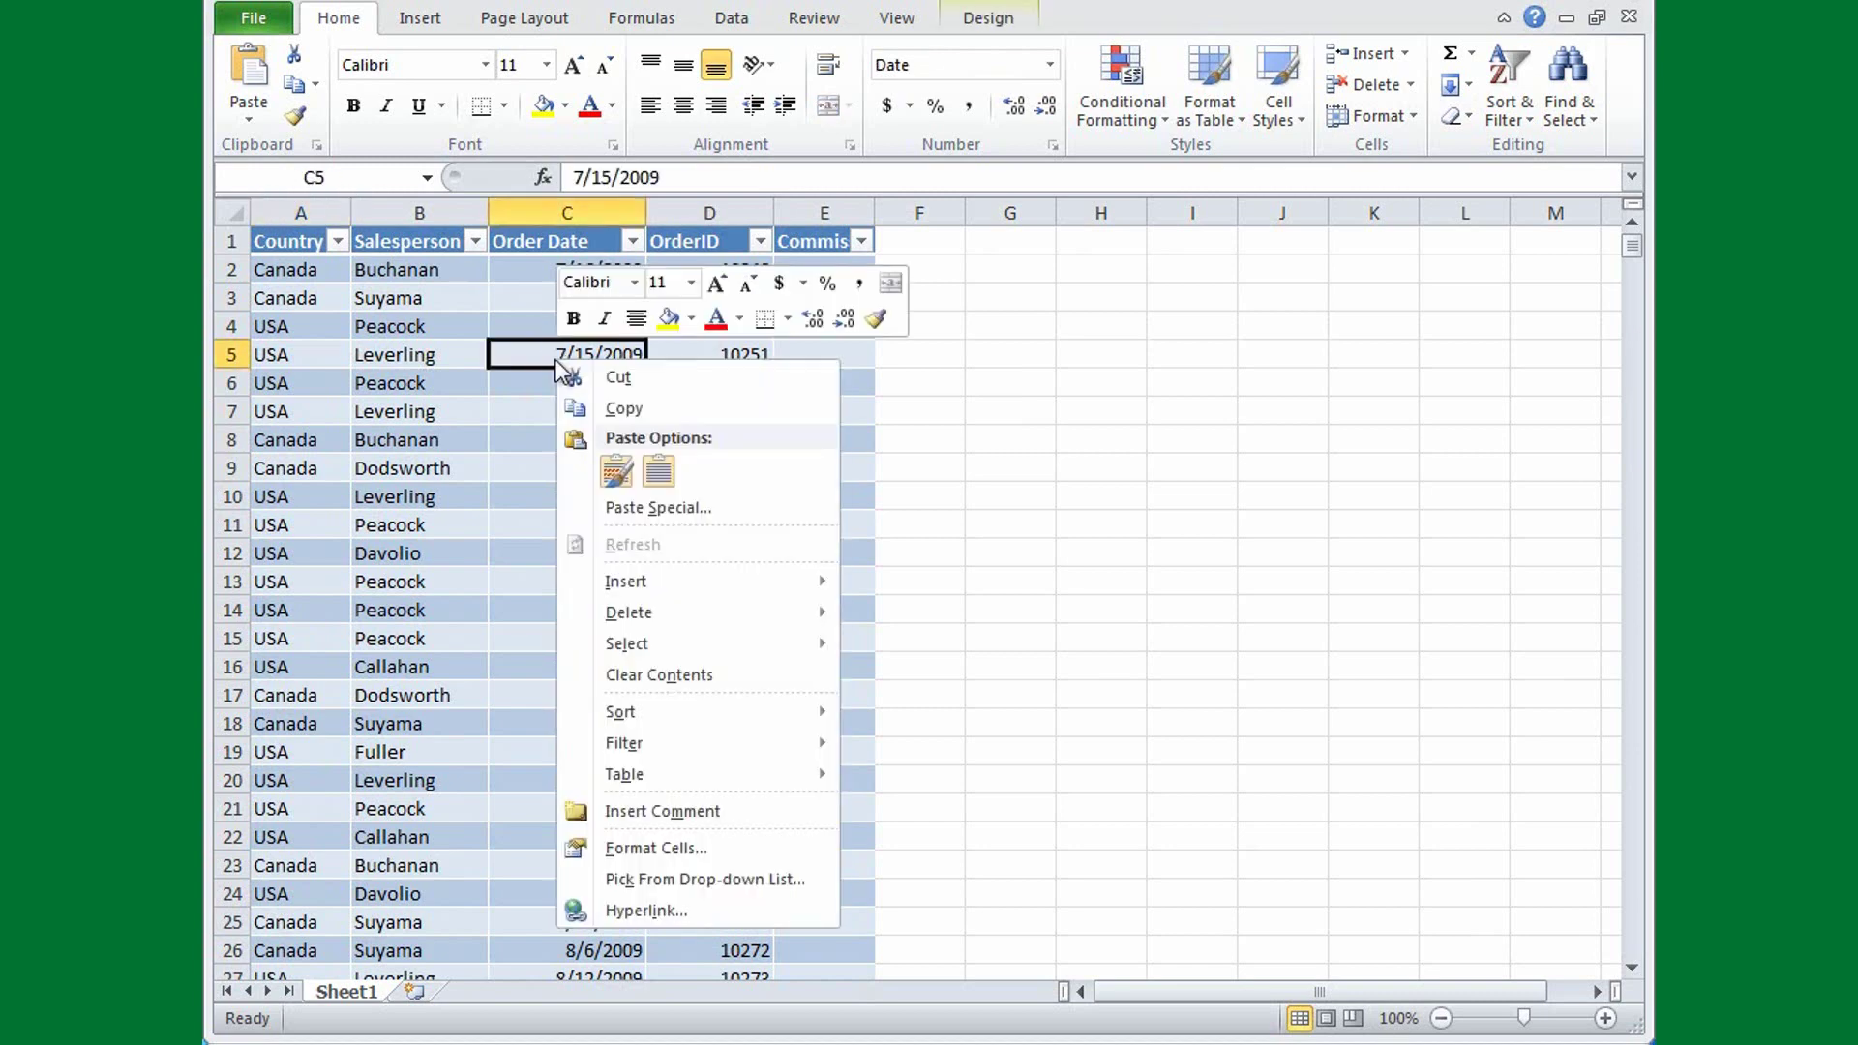
mouse_move(645, 581)
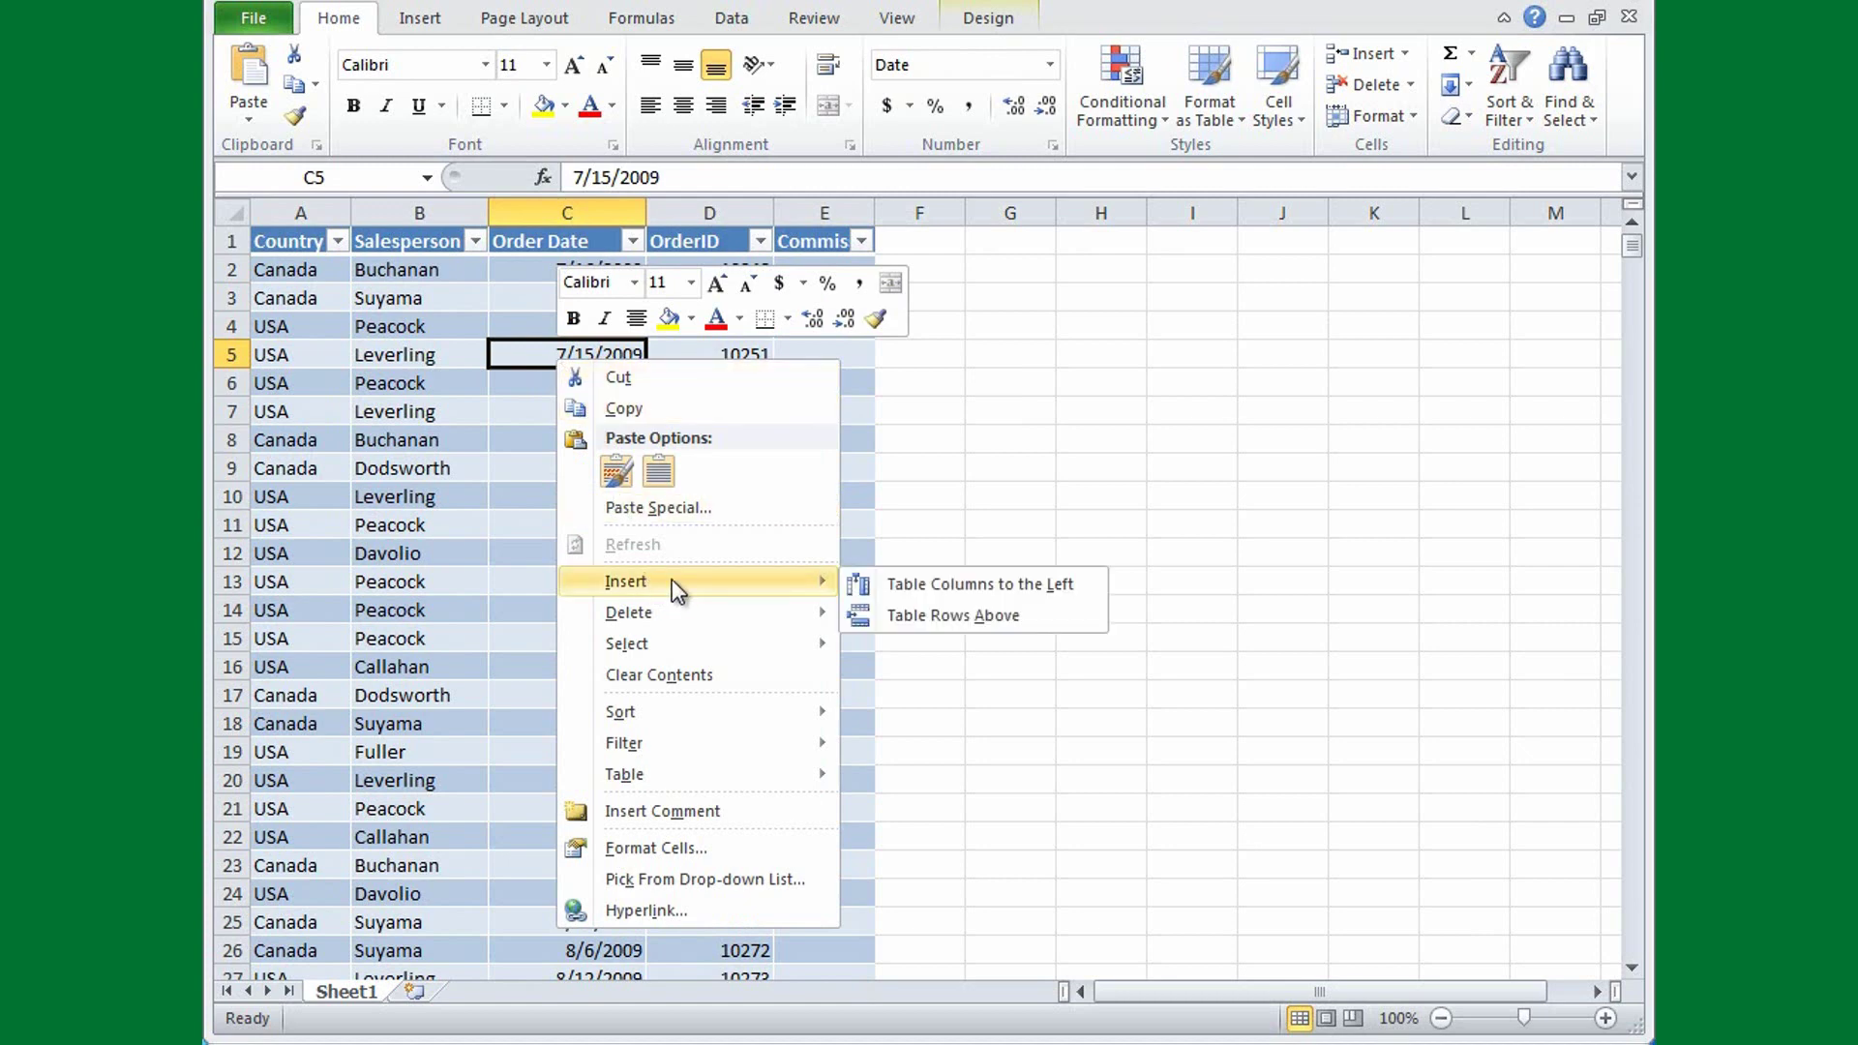
click(874, 589)
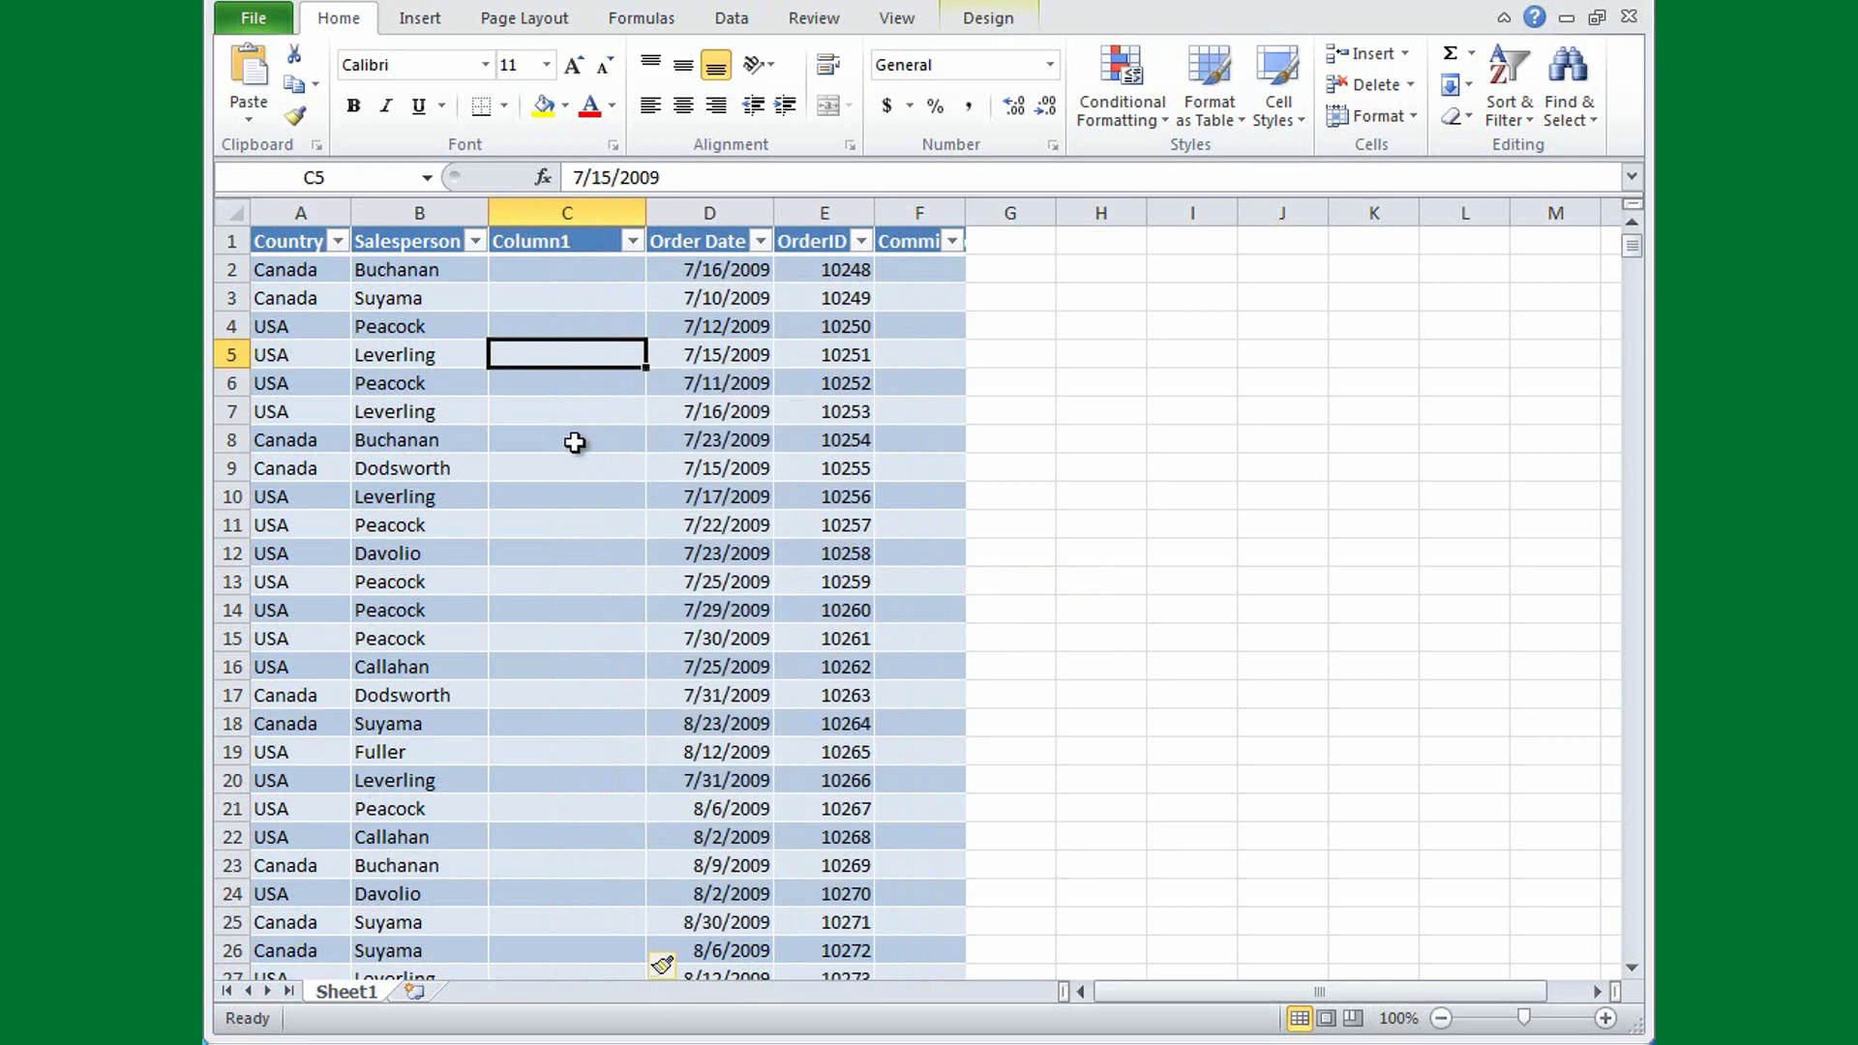
- Insert a blank table row above row 10
click(565, 495)
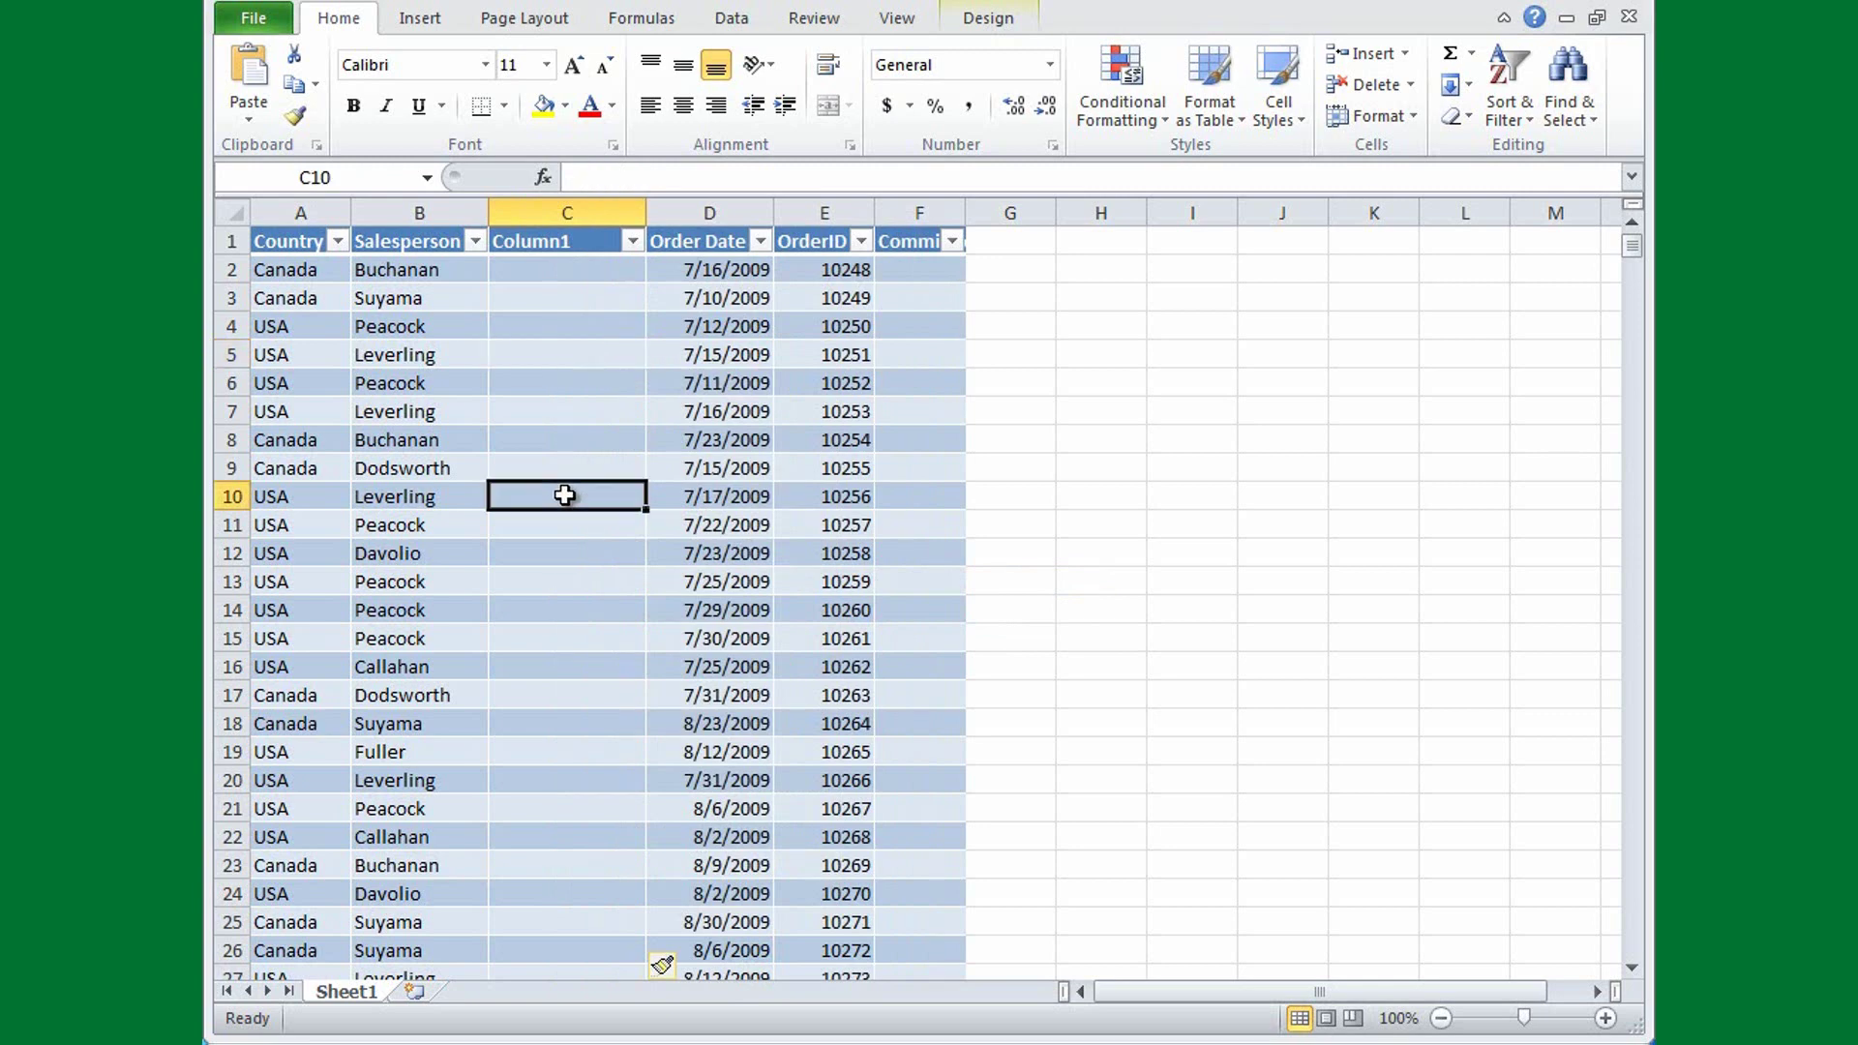
right_click(566, 495)
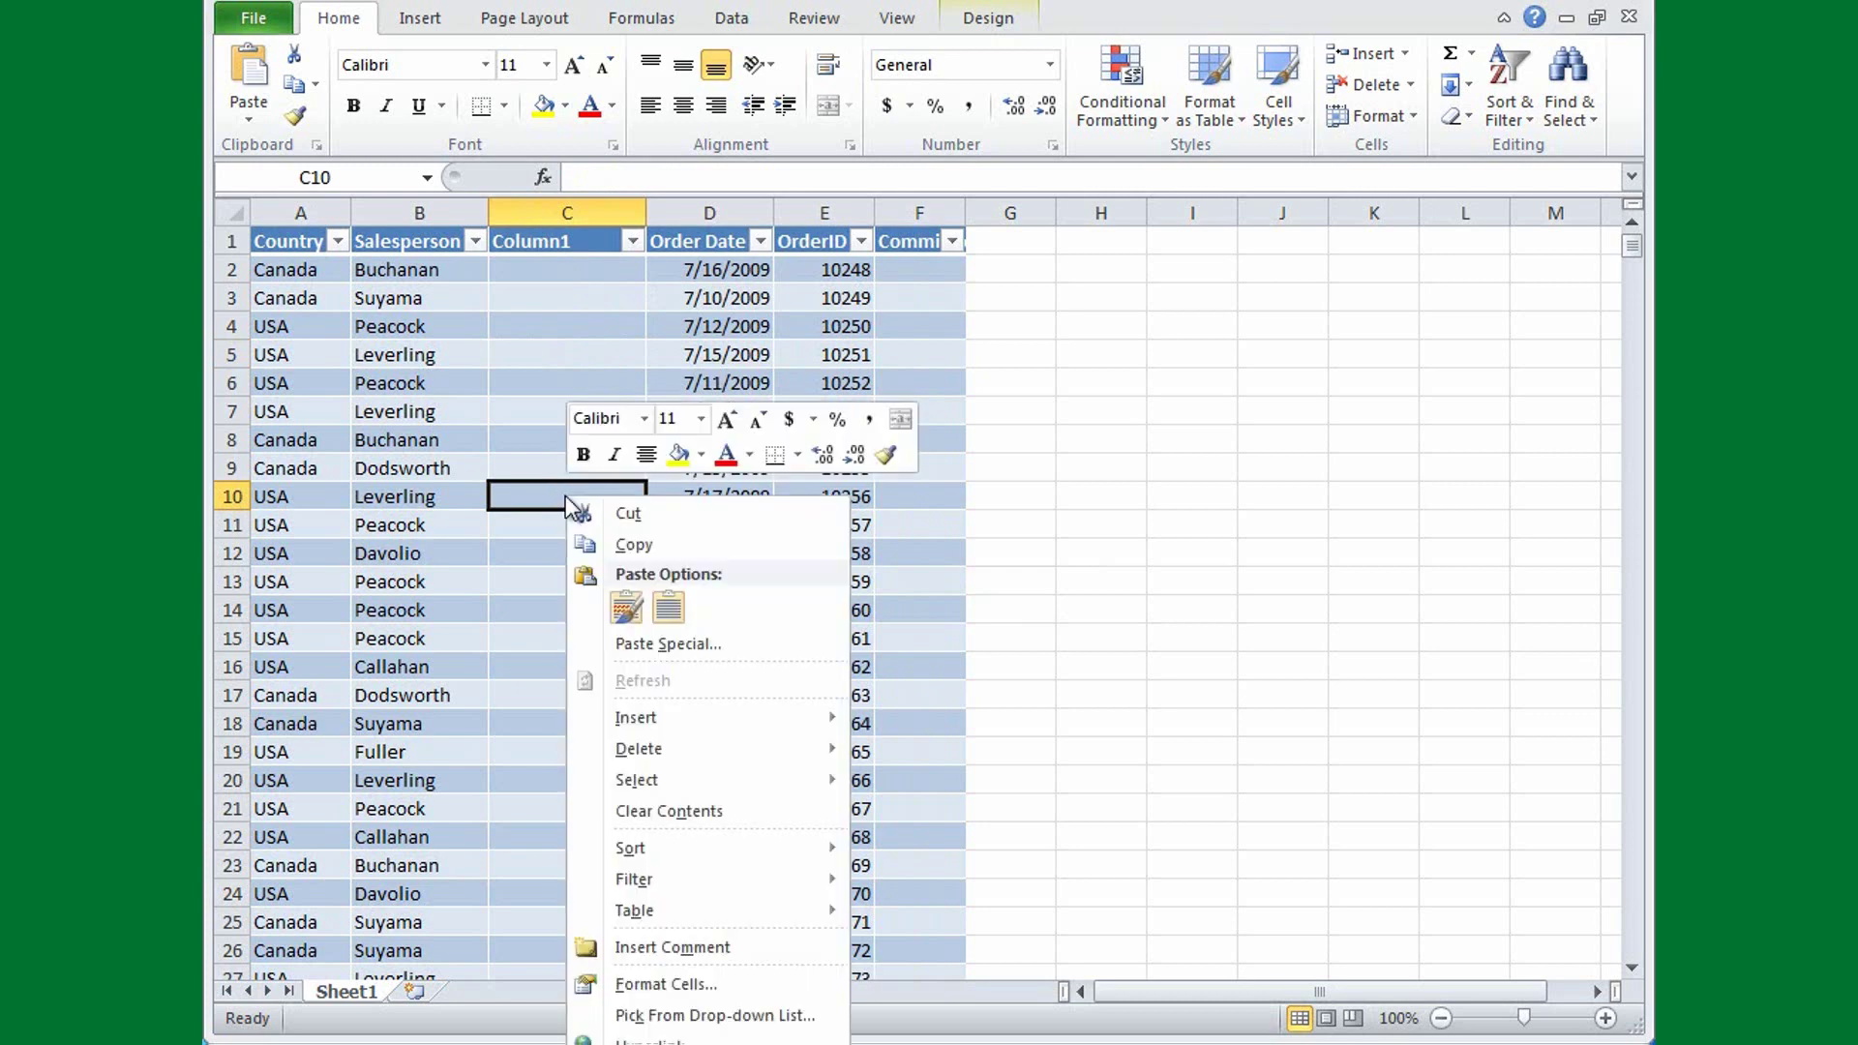
mouse_move(666, 721)
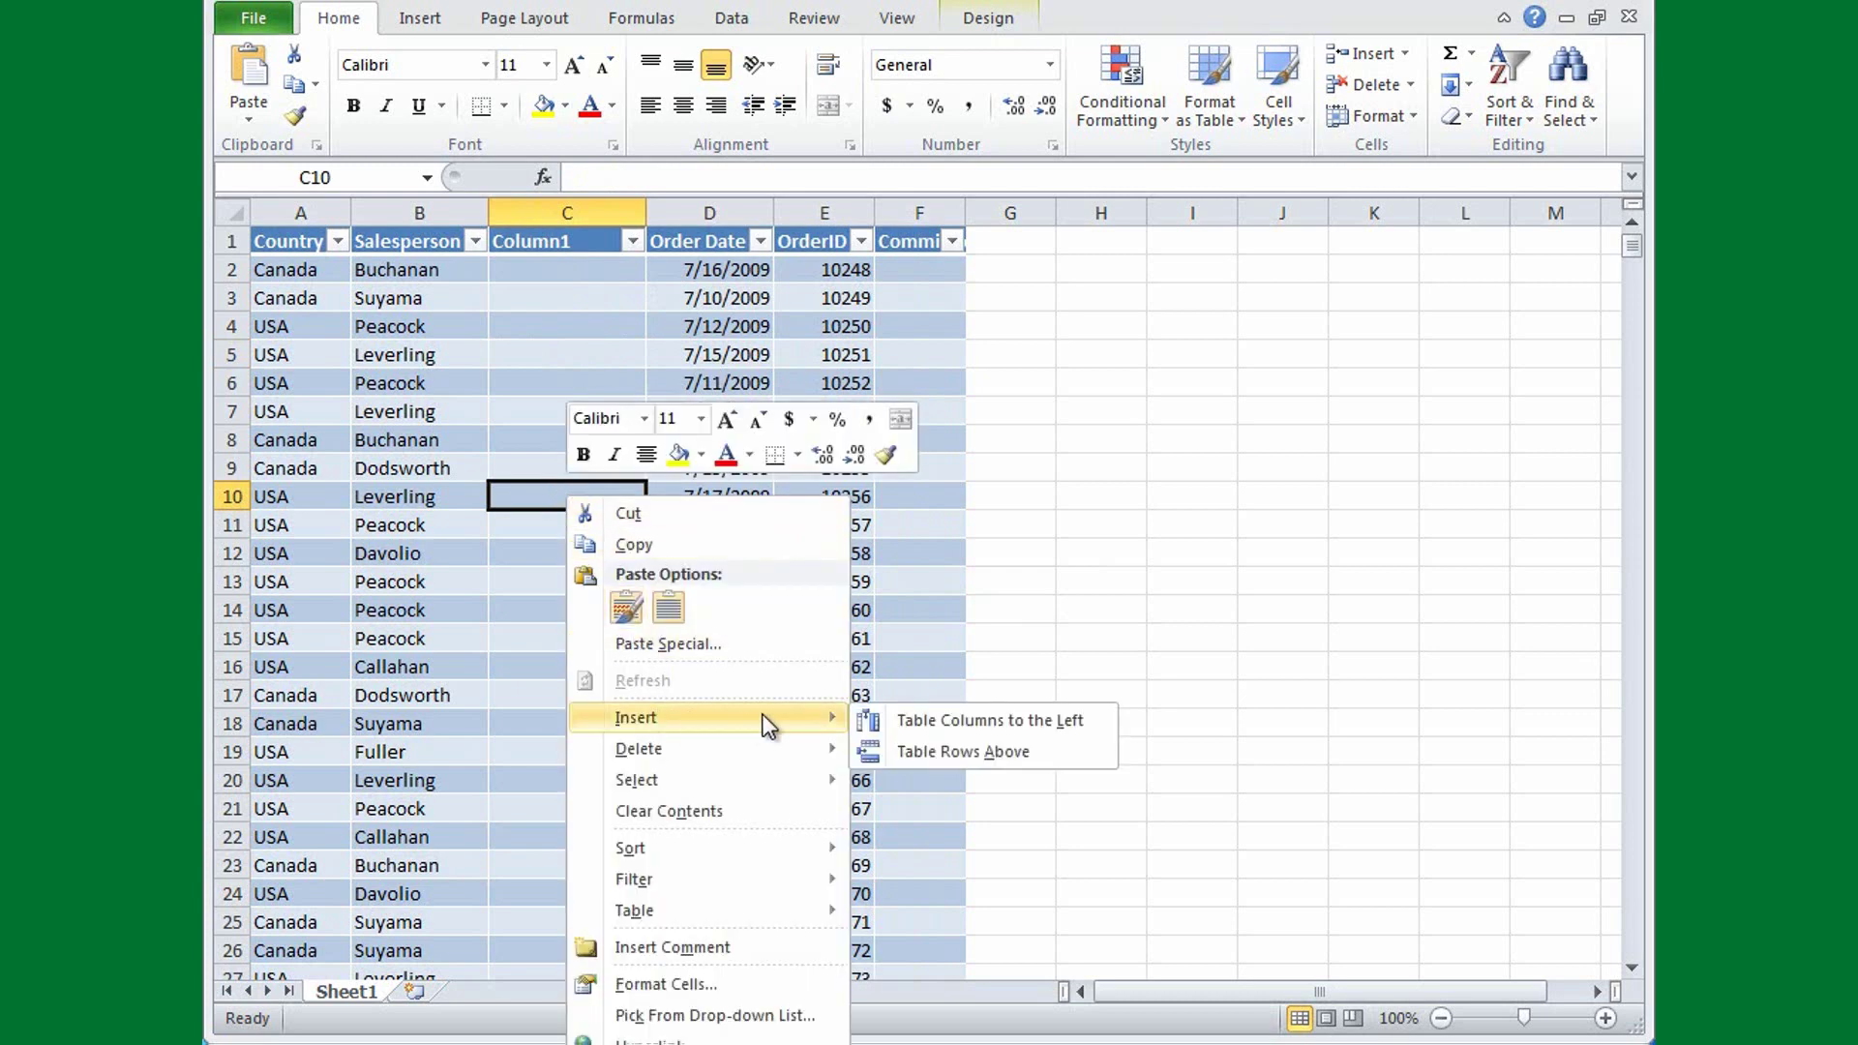
click(898, 753)
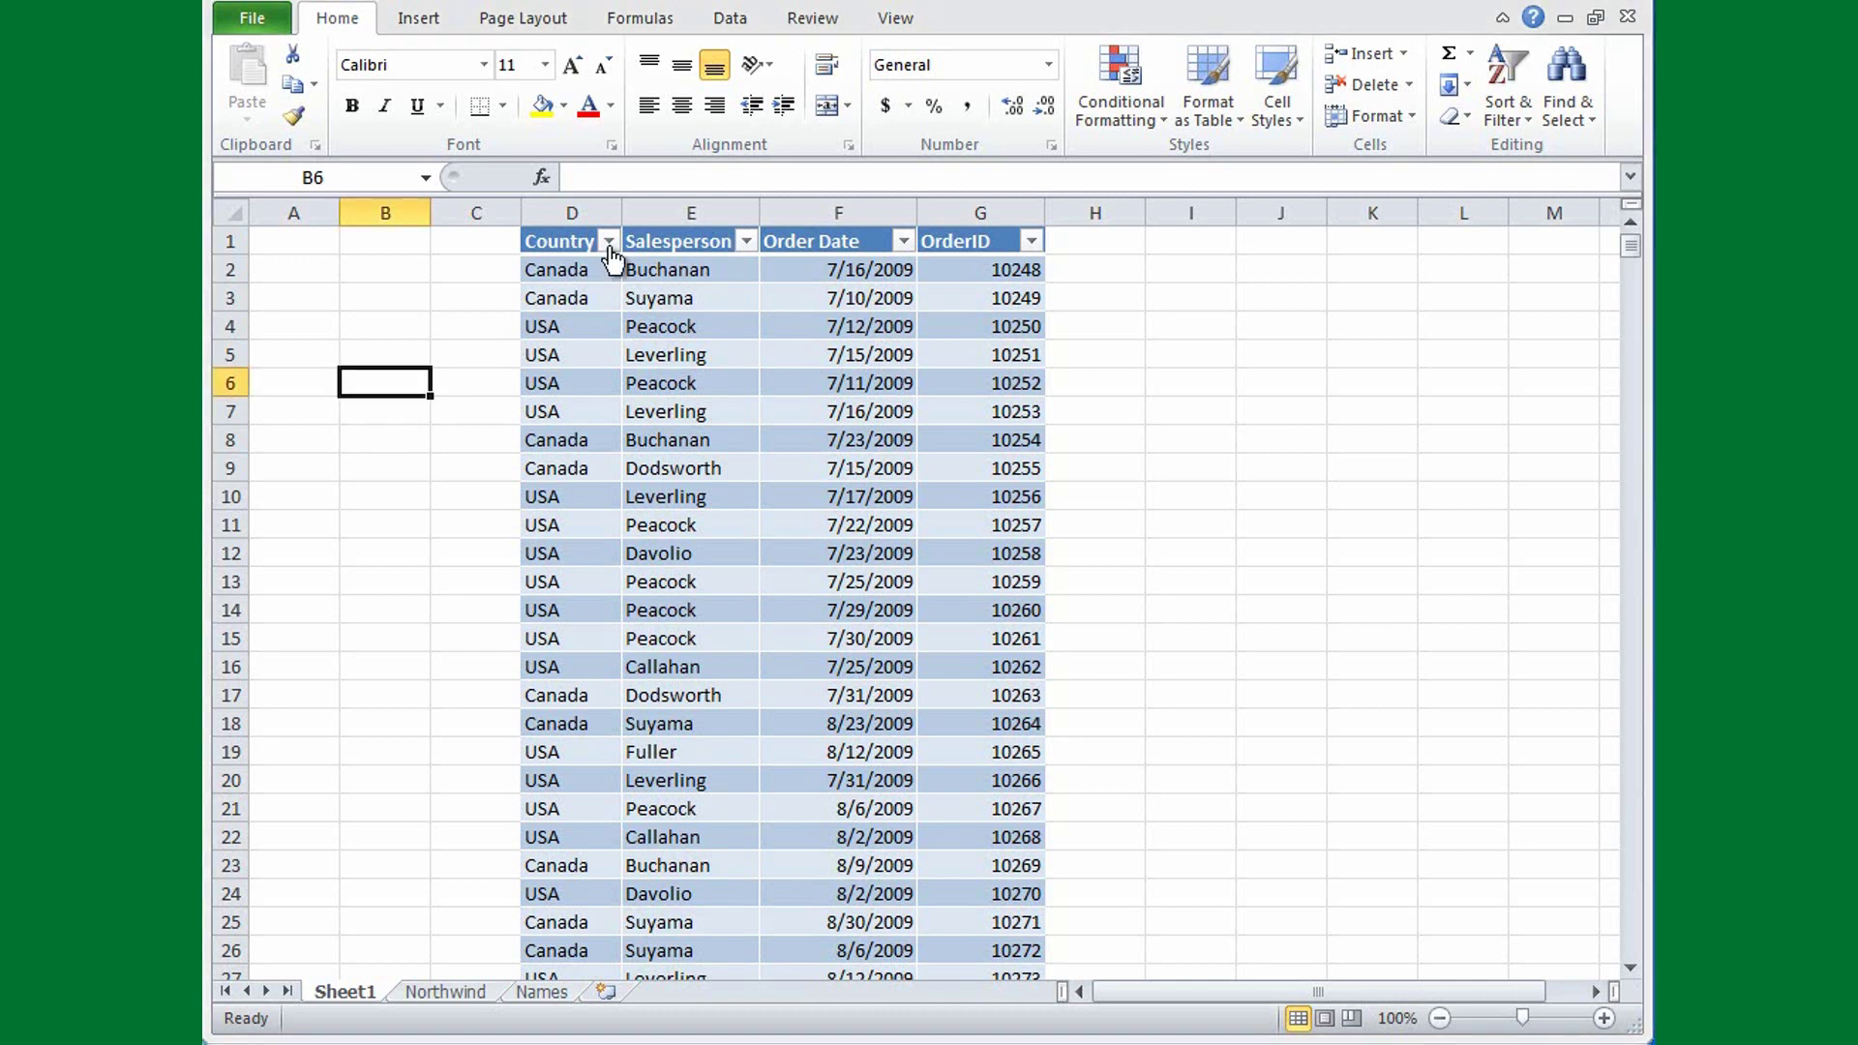
- Sort the table by Country from A to Z
click(608, 244)
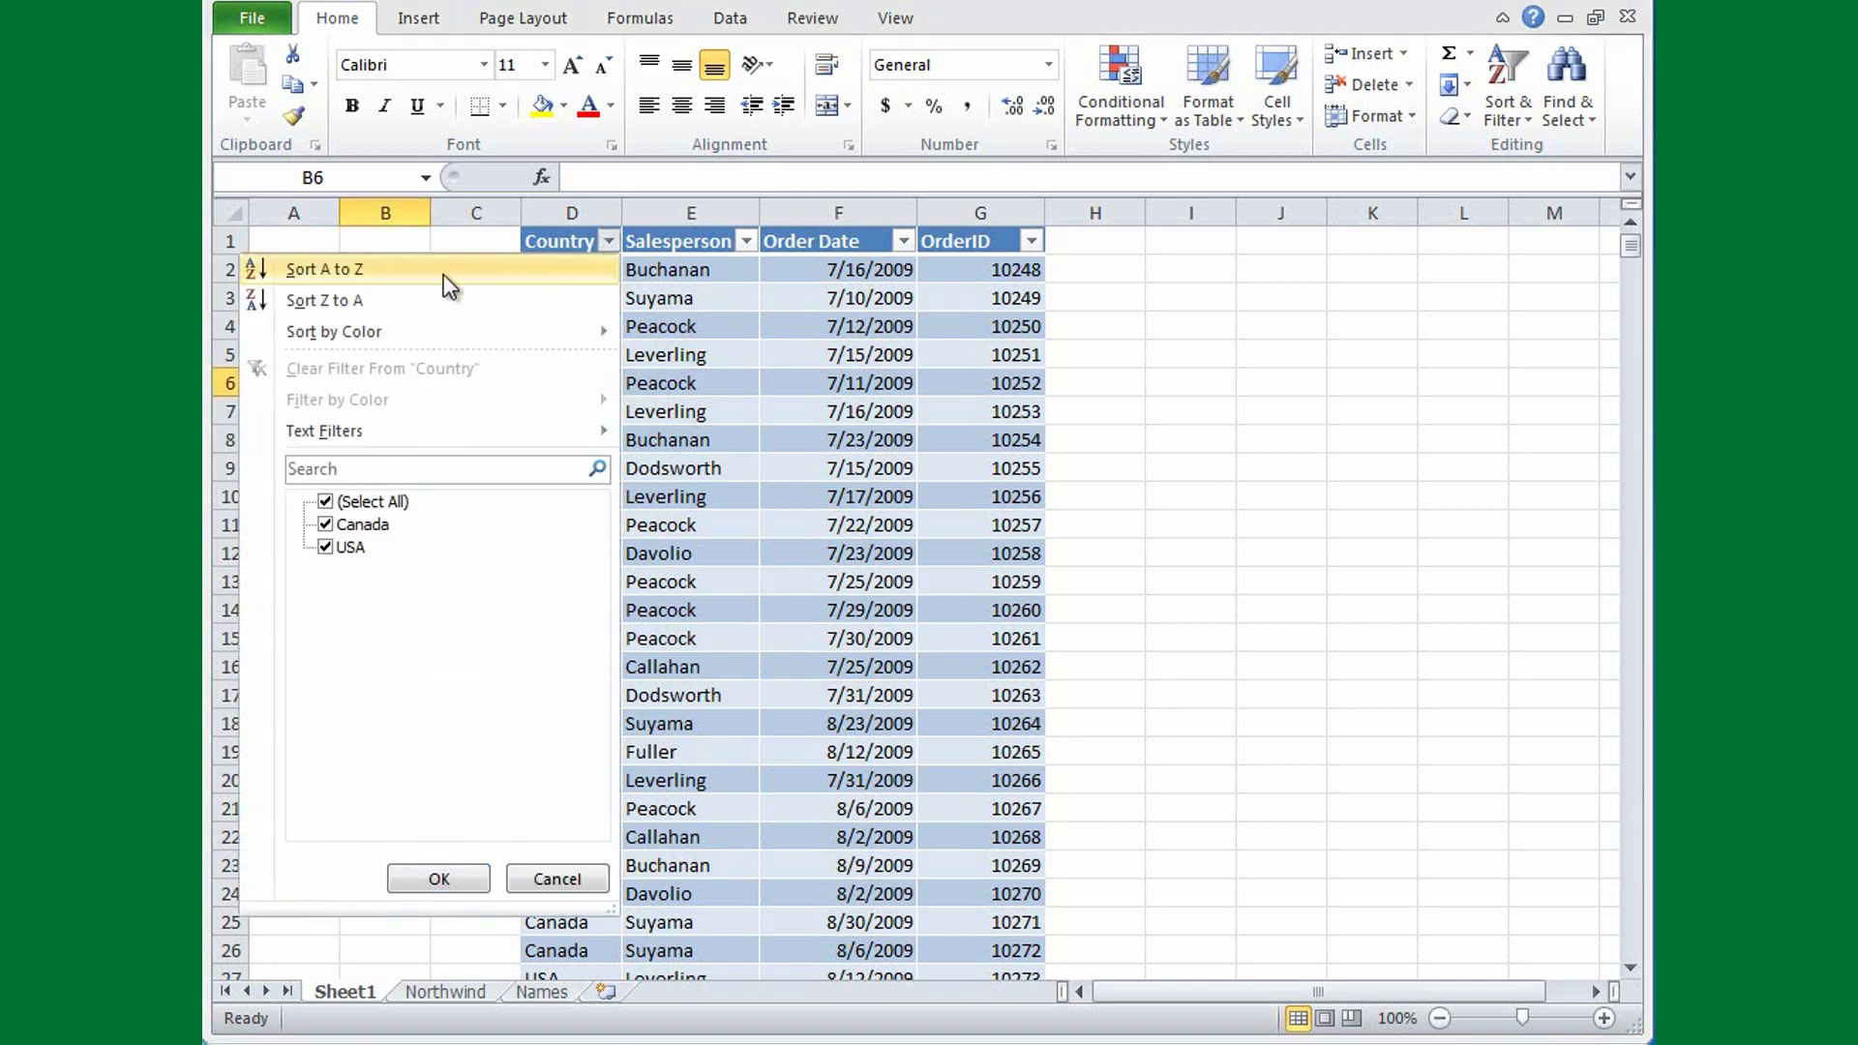
click(358, 276)
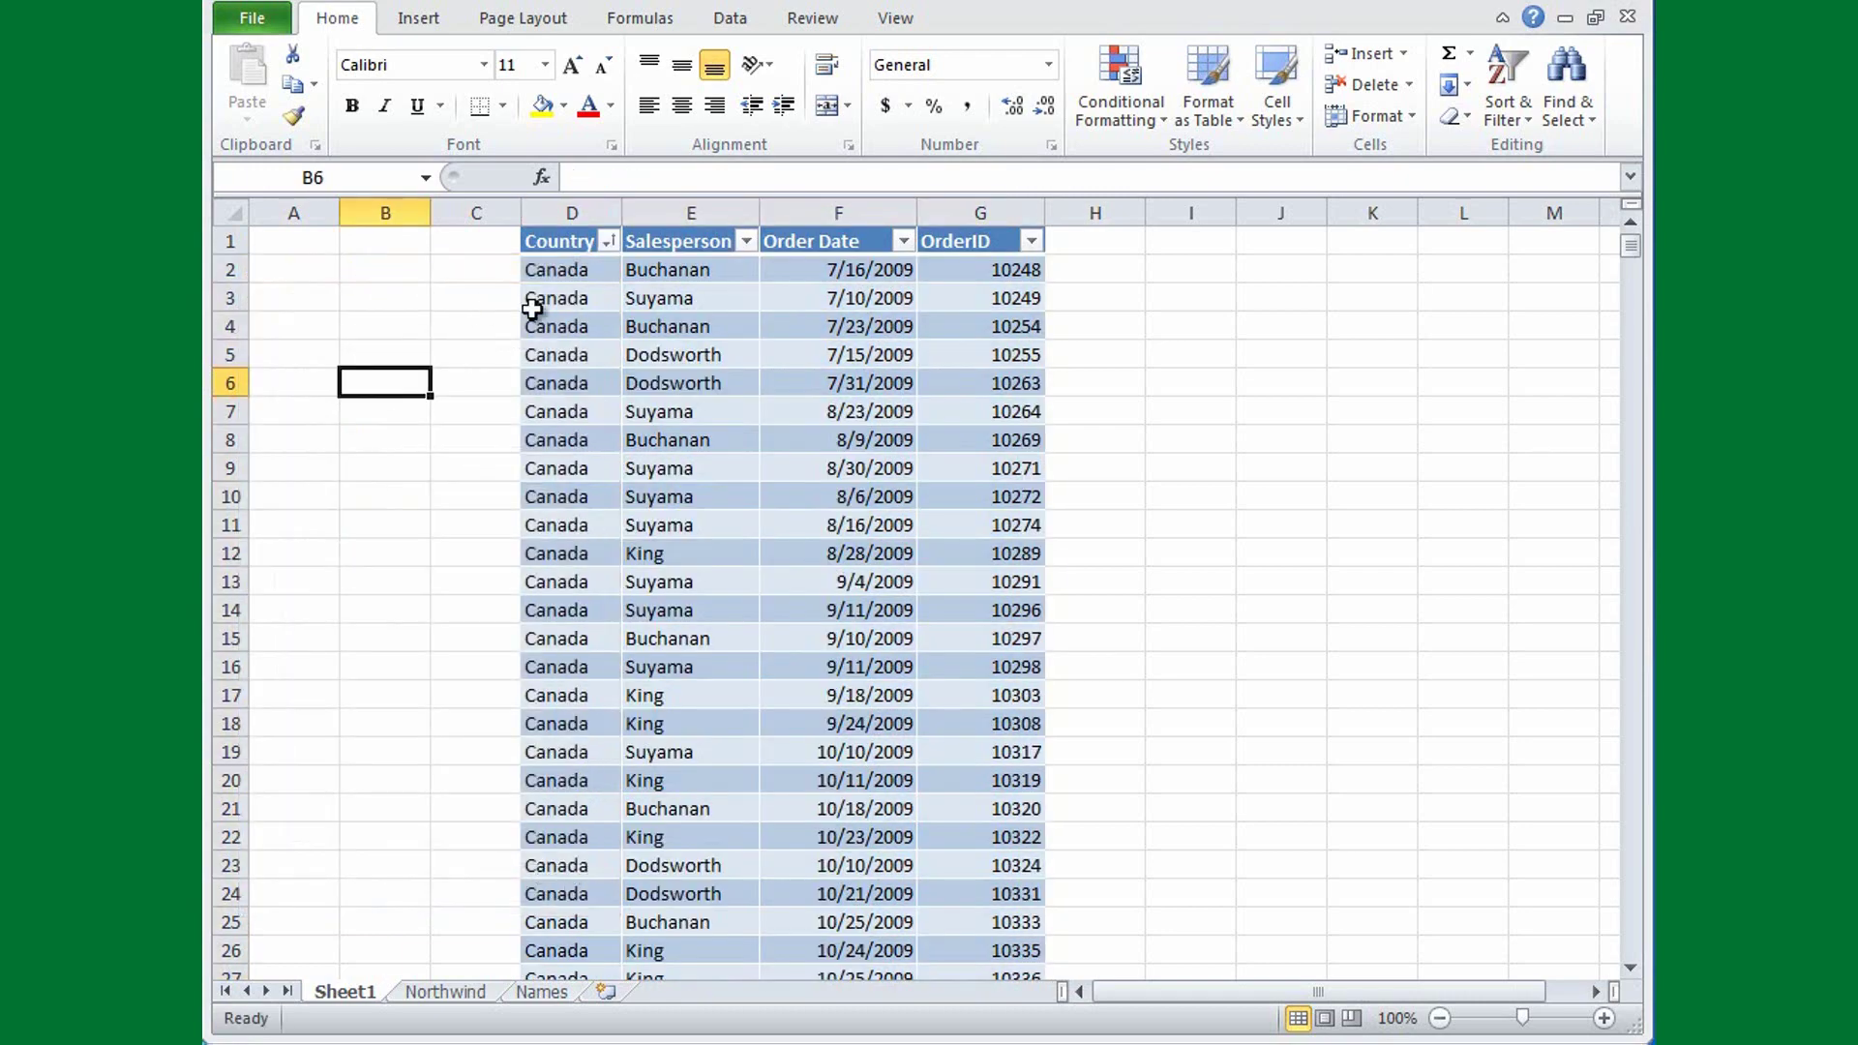
mouse_move(1629, 248)
mouse_down()
mouse_move(1612, 497)
mouse_move(1625, 232)
mouse_up()
- Re-sort the table by Salesperson from A to Z
click(747, 242)
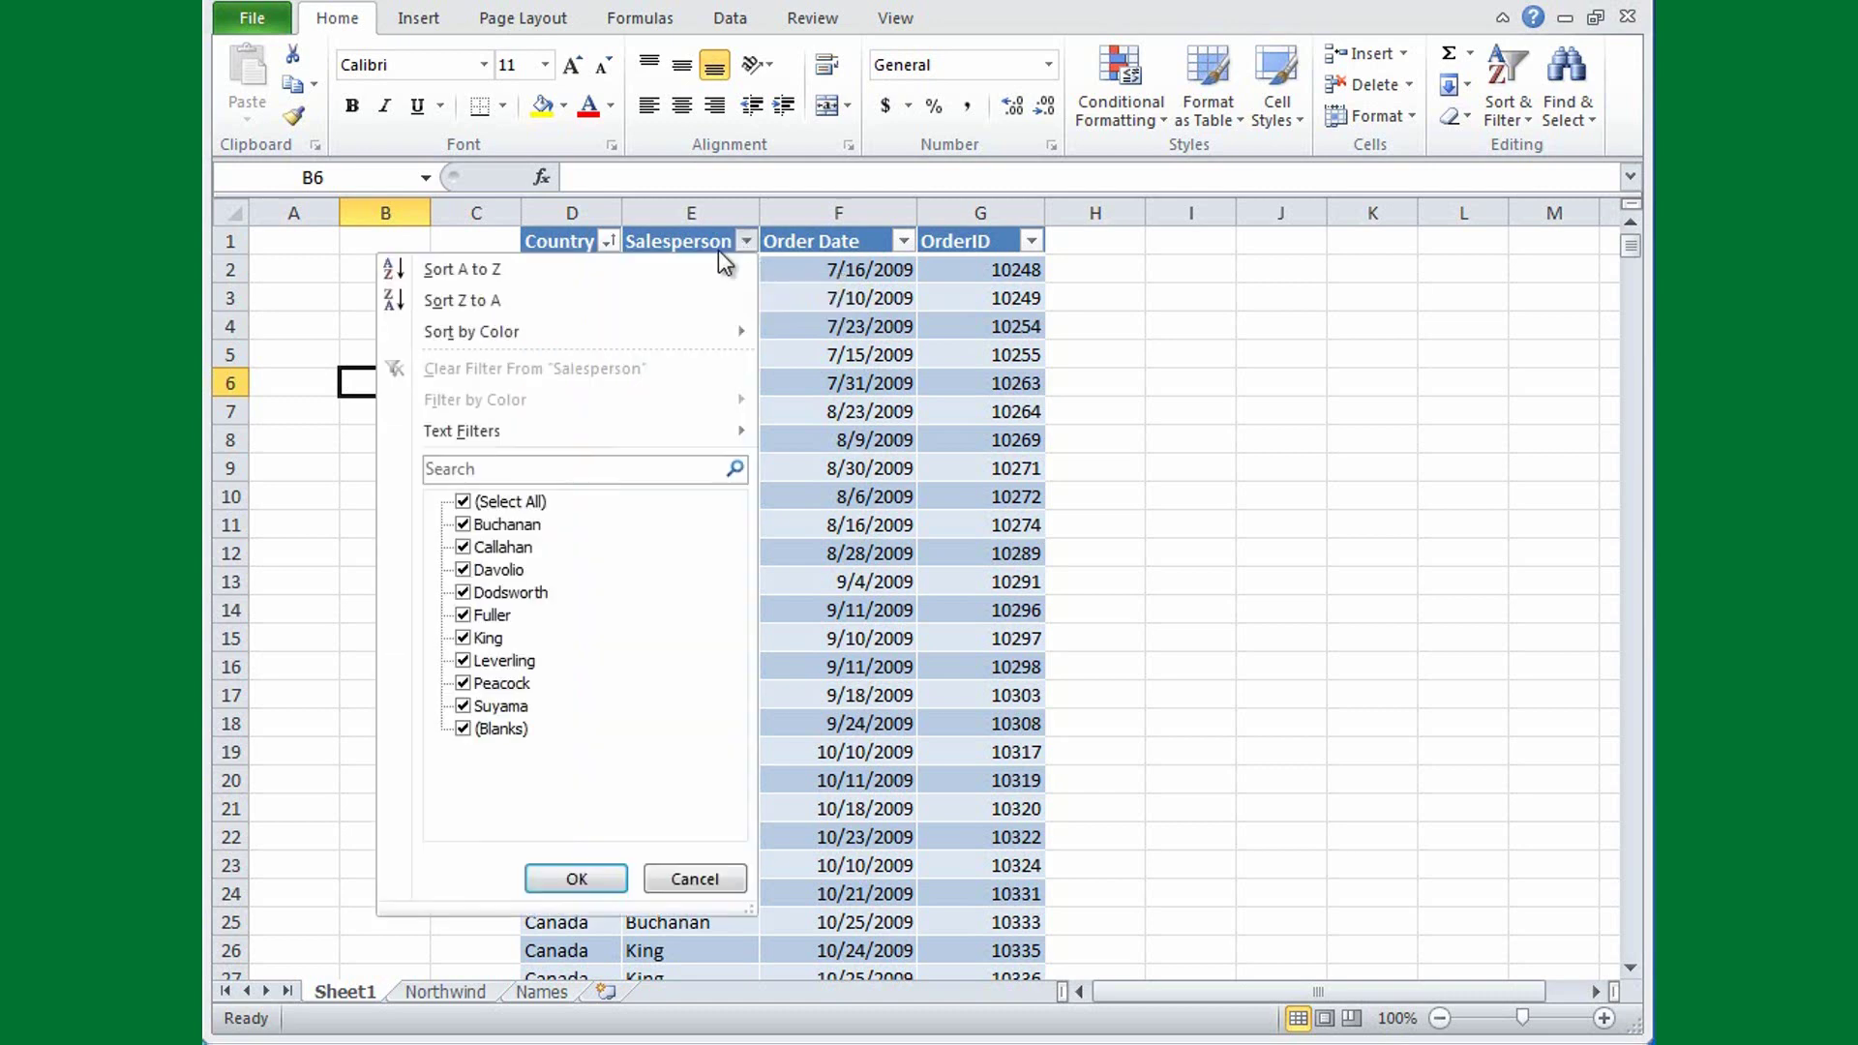
click(530, 271)
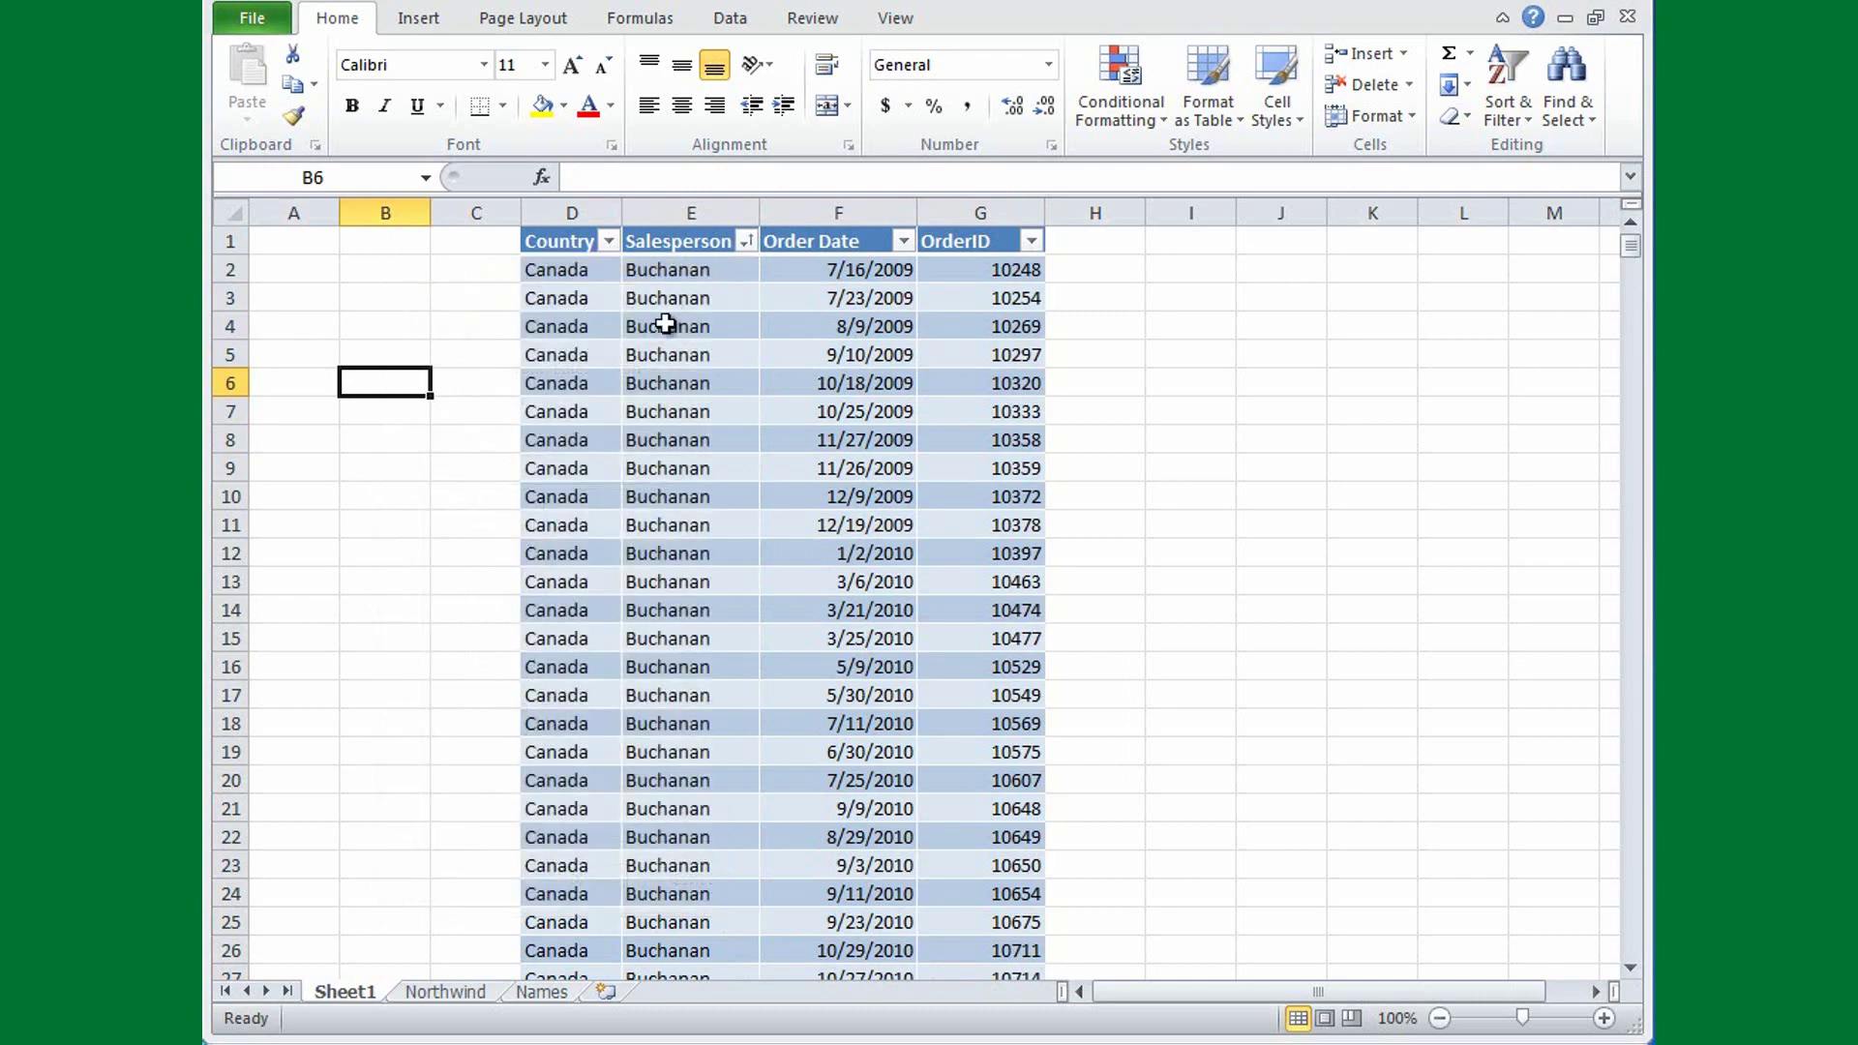
mouse_move(1624, 253)
mouse_down()
mouse_move(1623, 281)
mouse_move(1626, 238)
mouse_up()
- Sort OrderID largest to smallest so order 11057 is at the top
click(1032, 241)
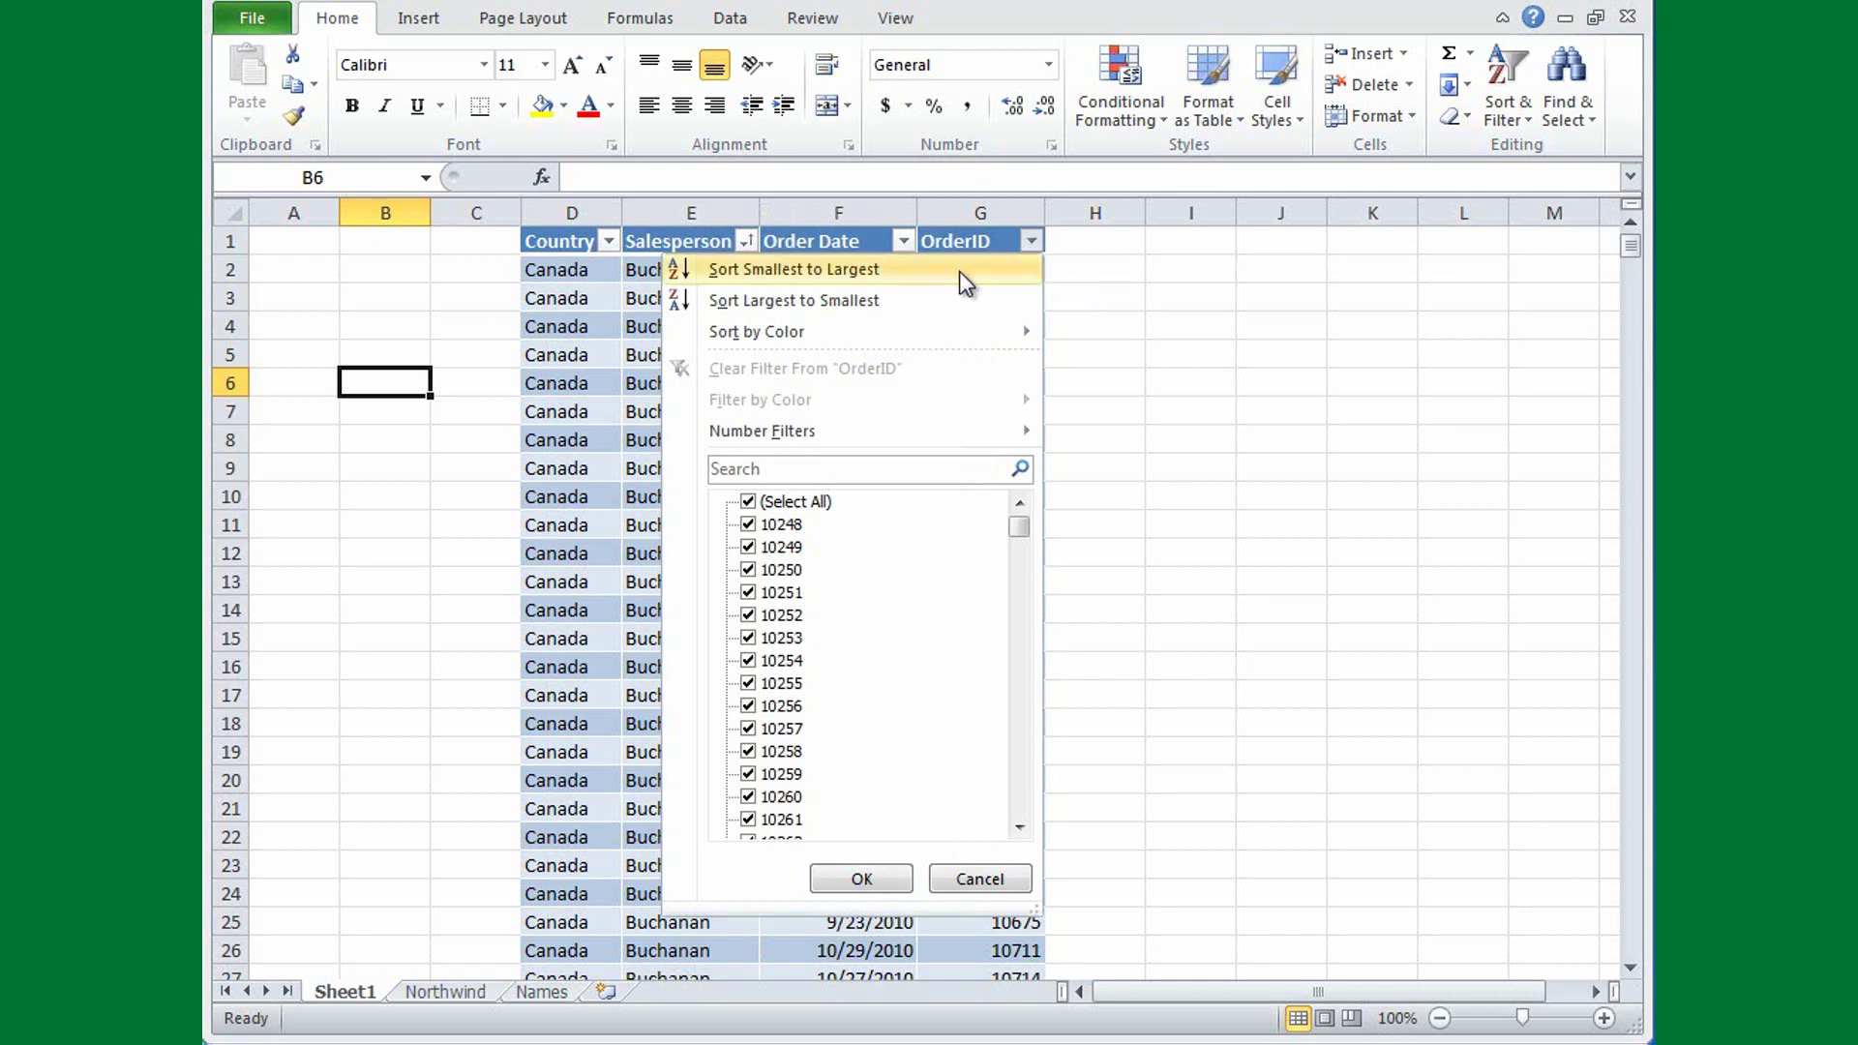
click(869, 300)
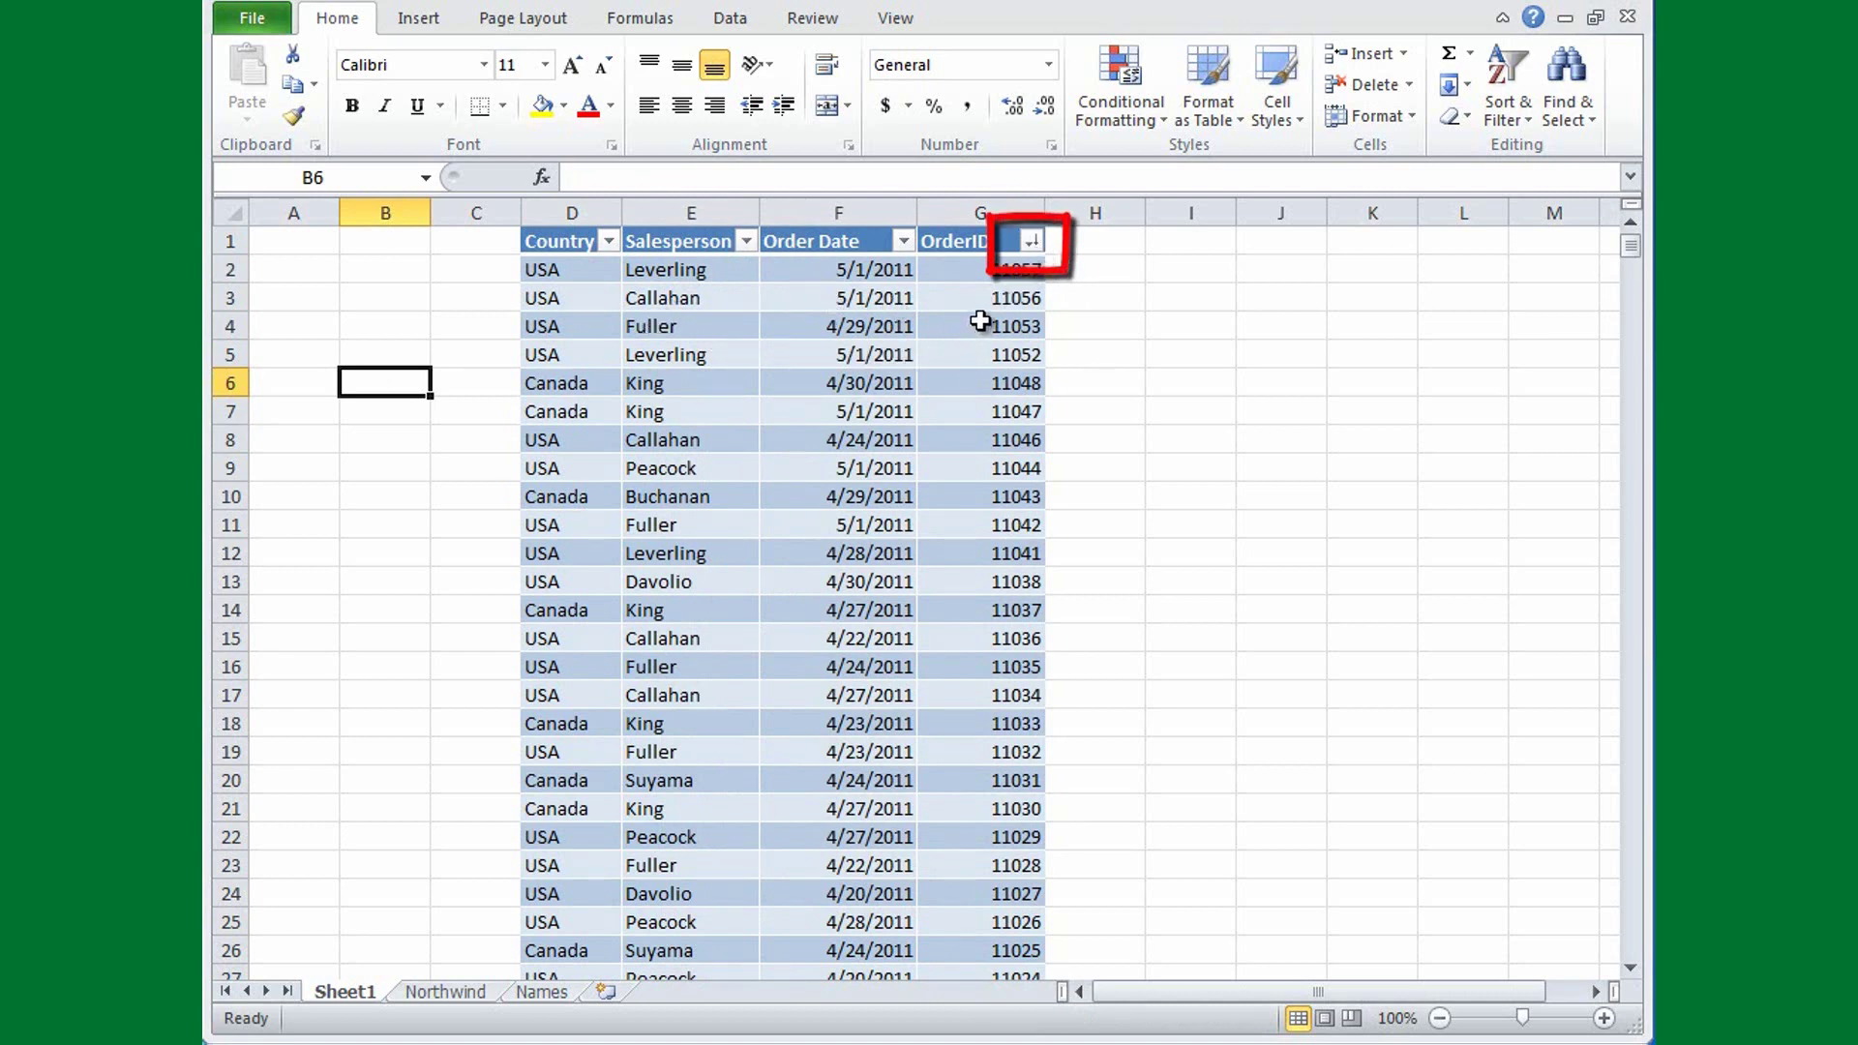
- Filter Order Date to the year 2010 only, showing 399 of 800 records
click(903, 241)
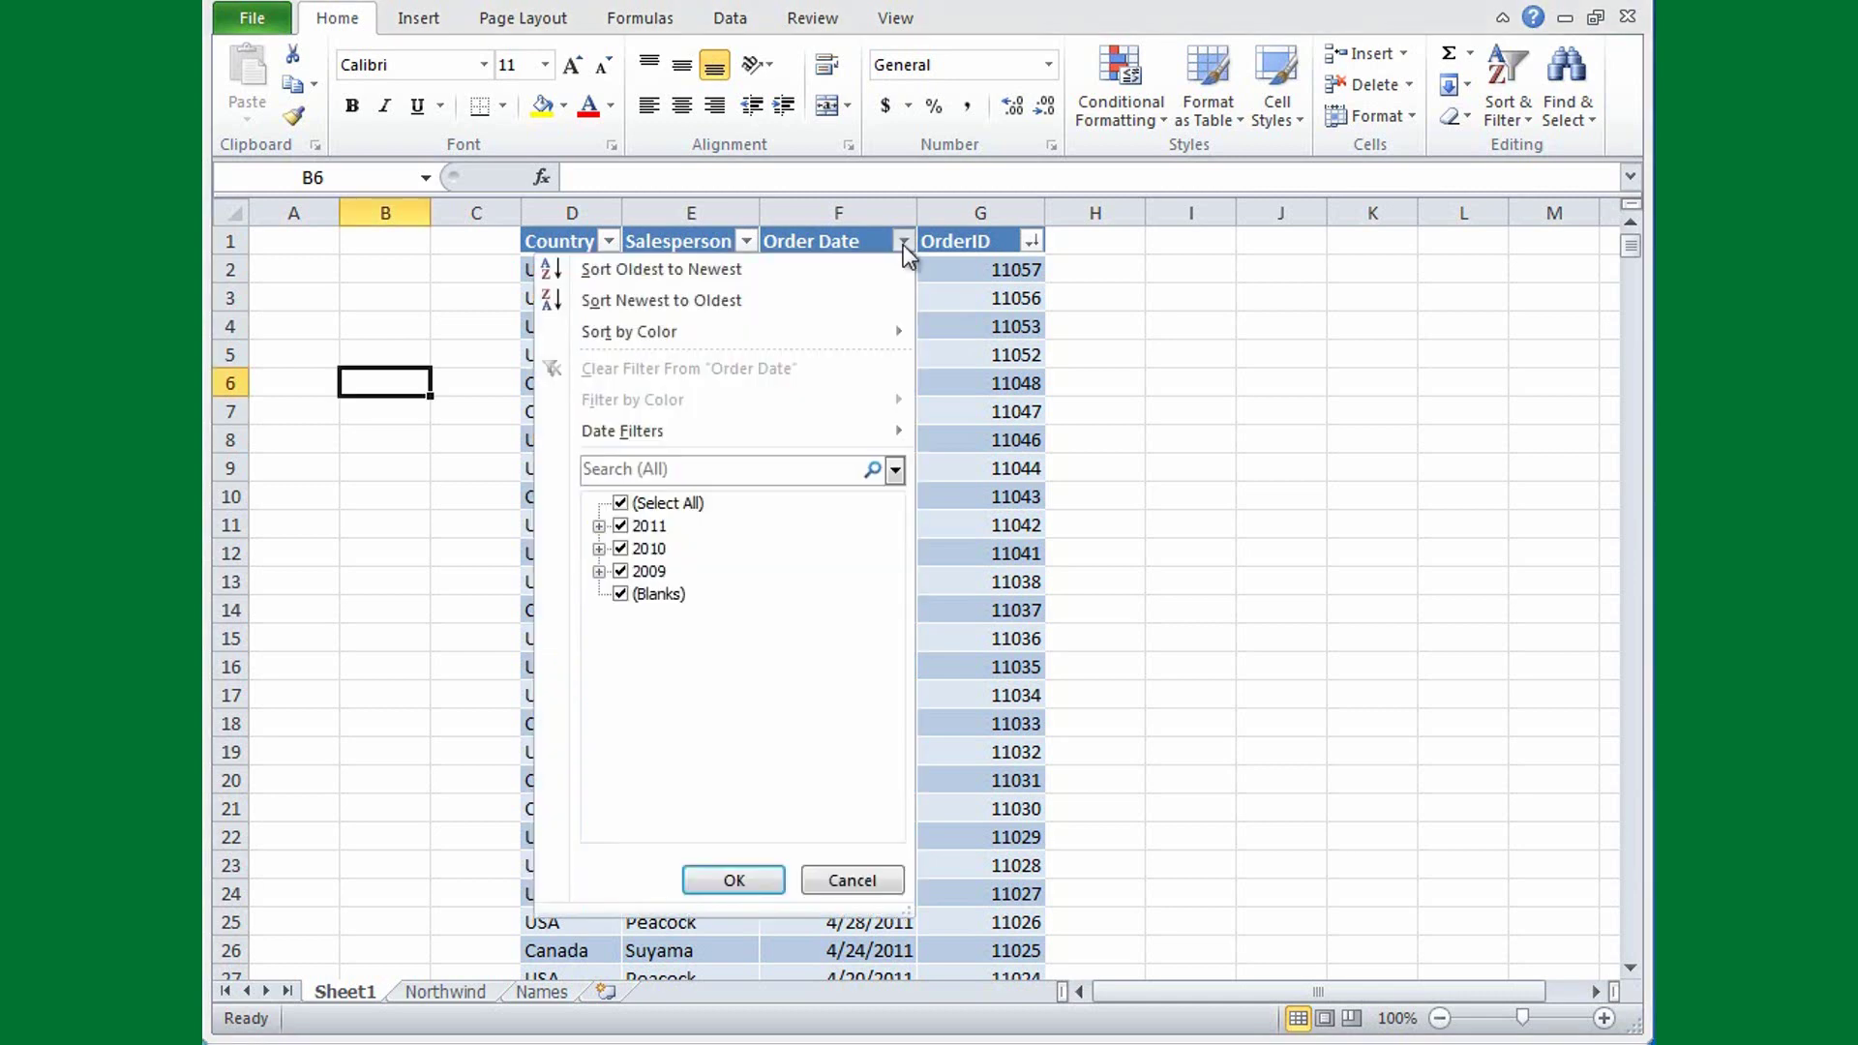
click(620, 503)
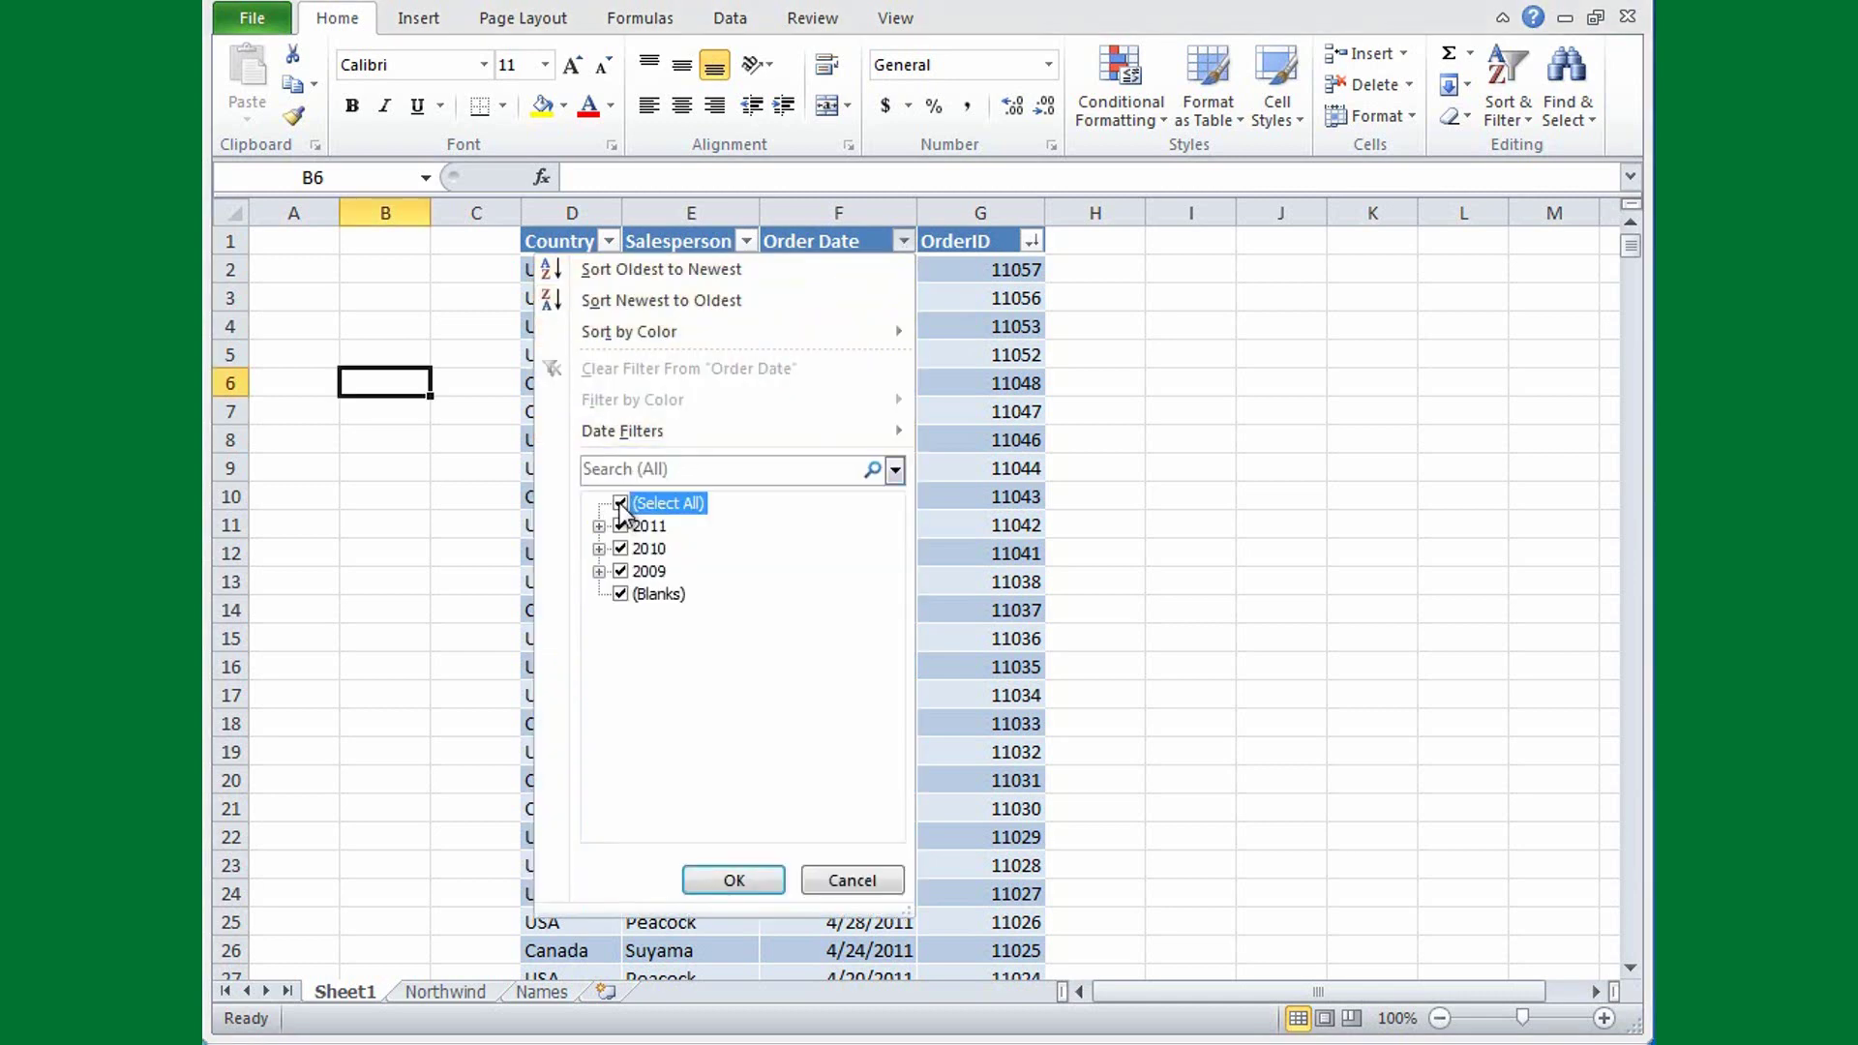
click(621, 549)
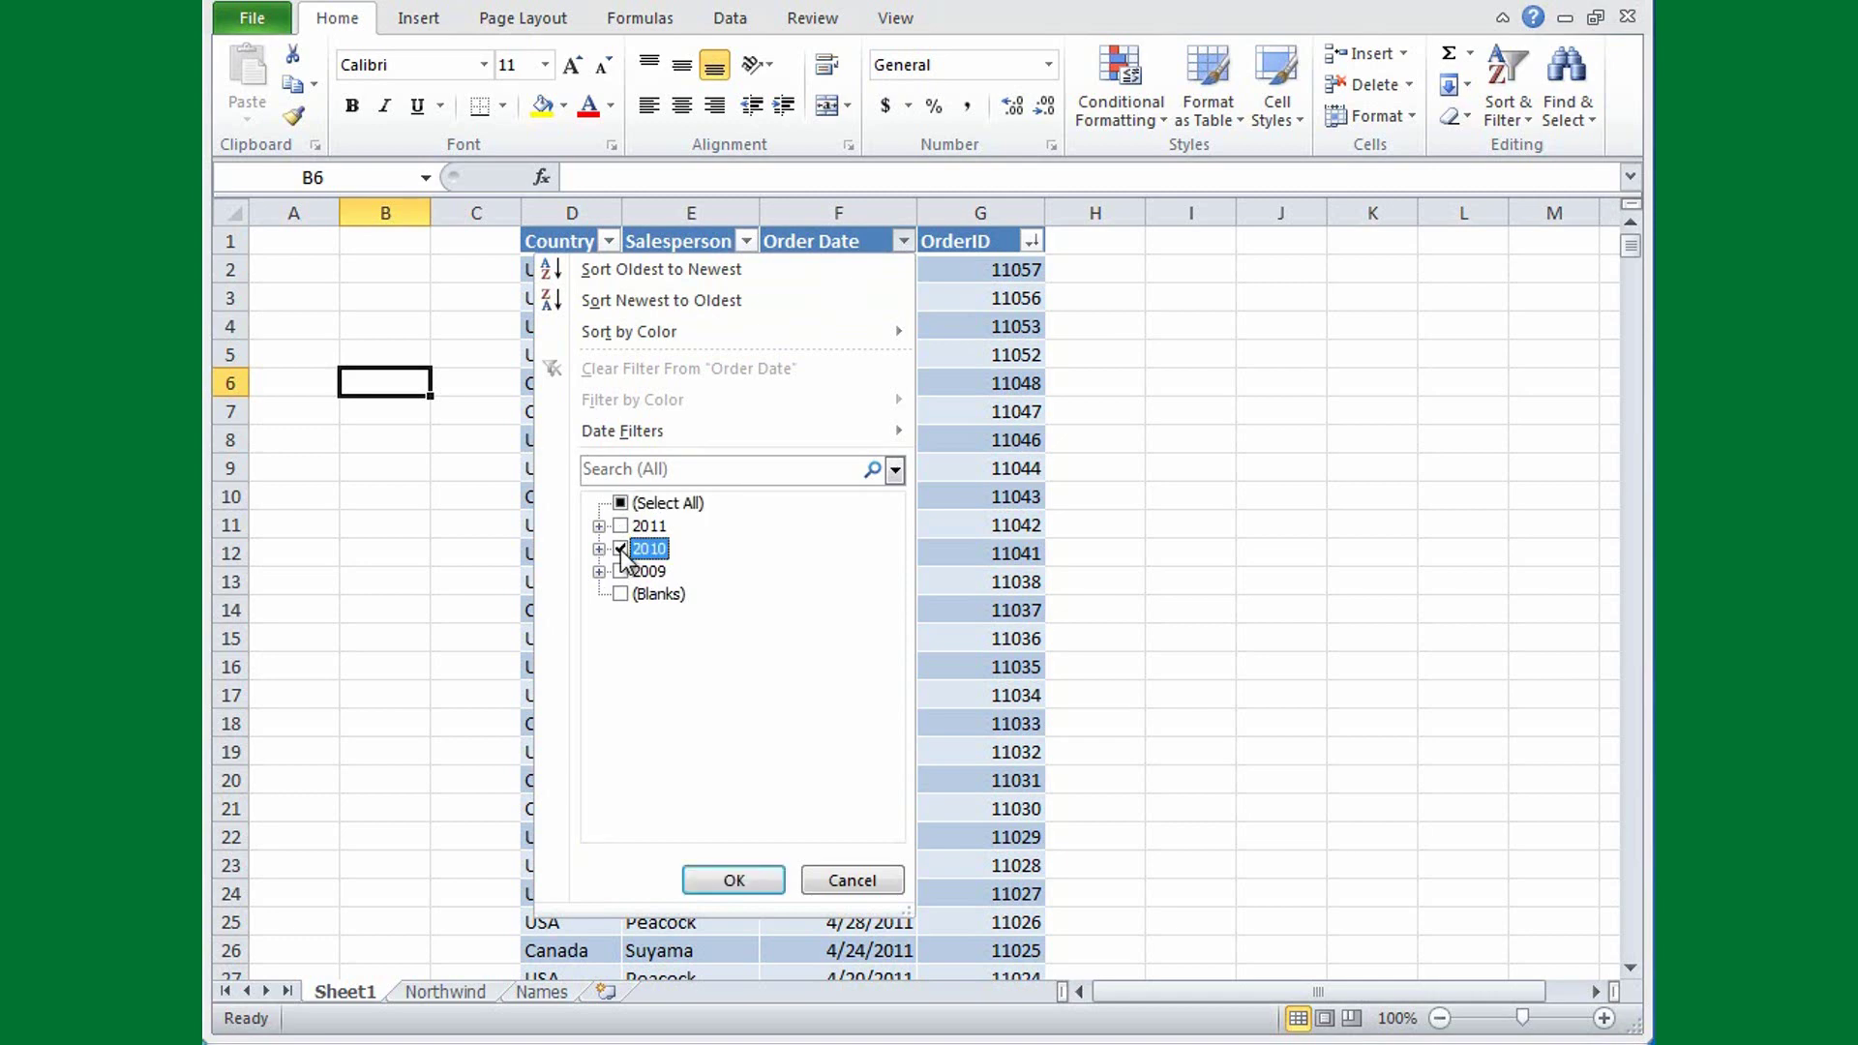
click(736, 881)
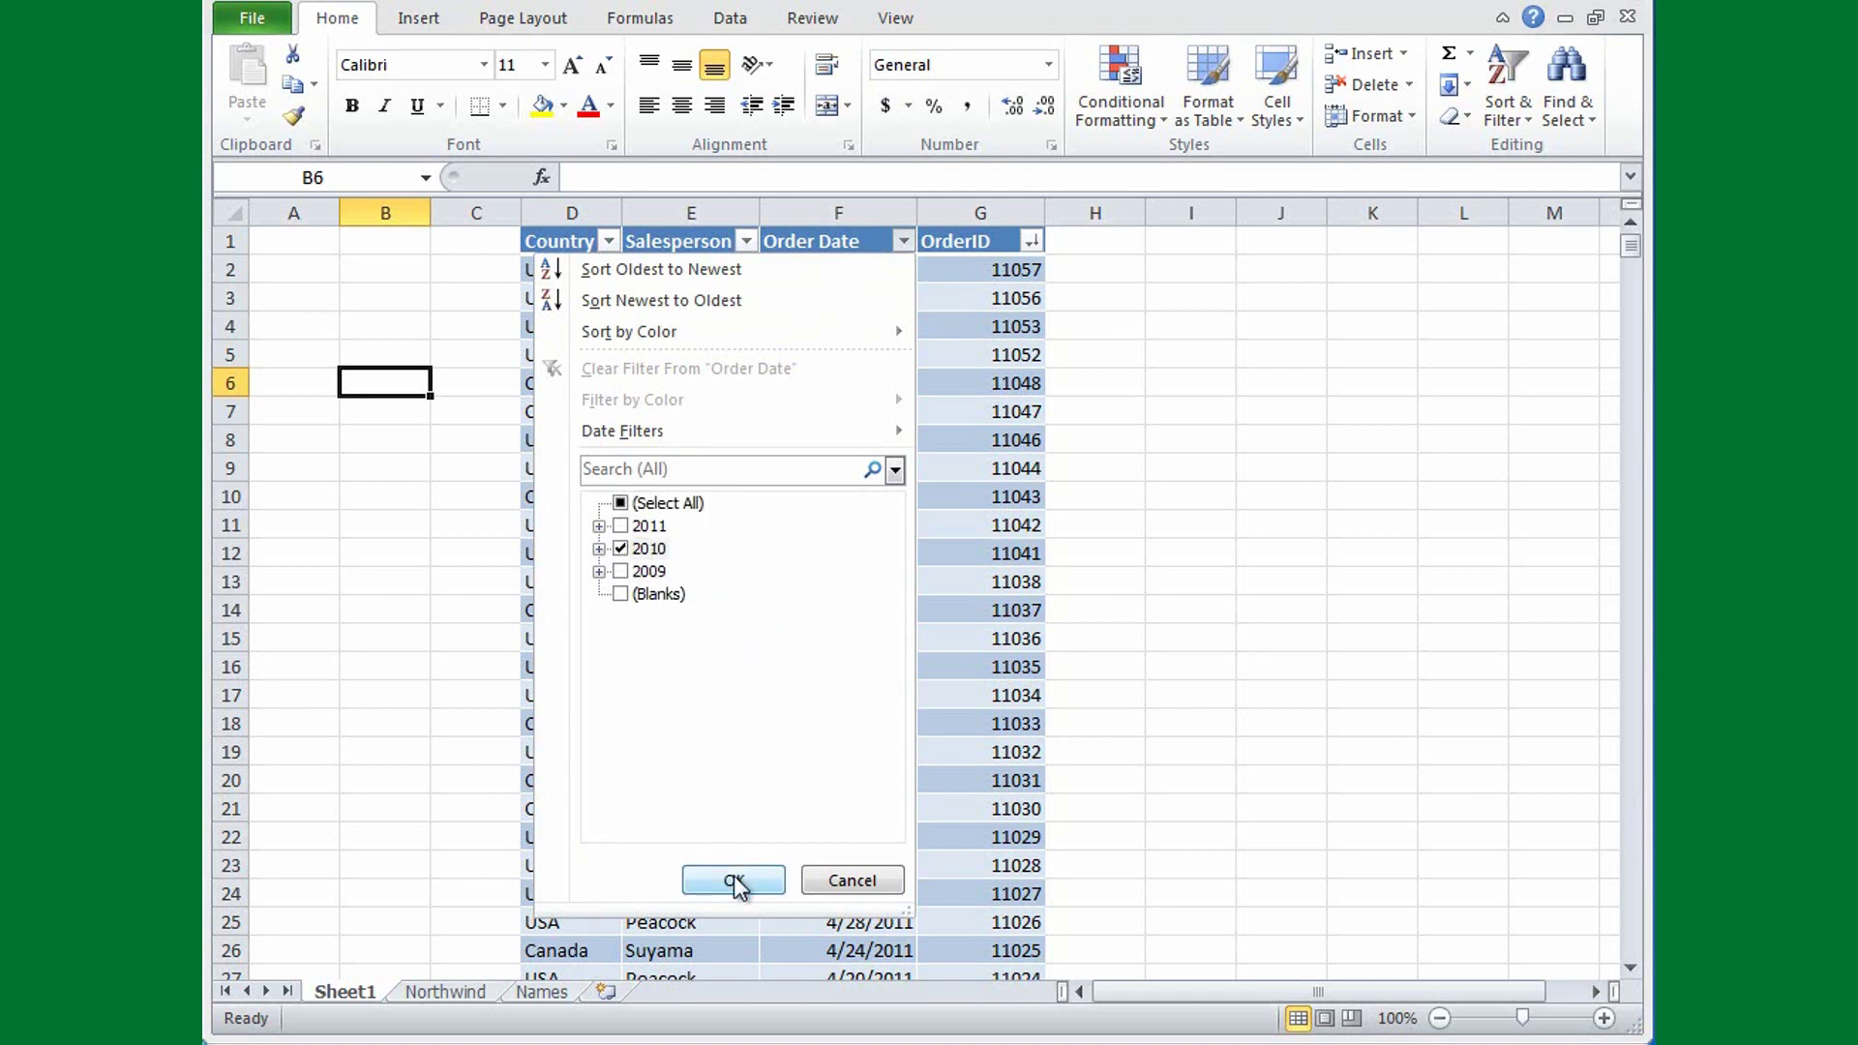
click(735, 882)
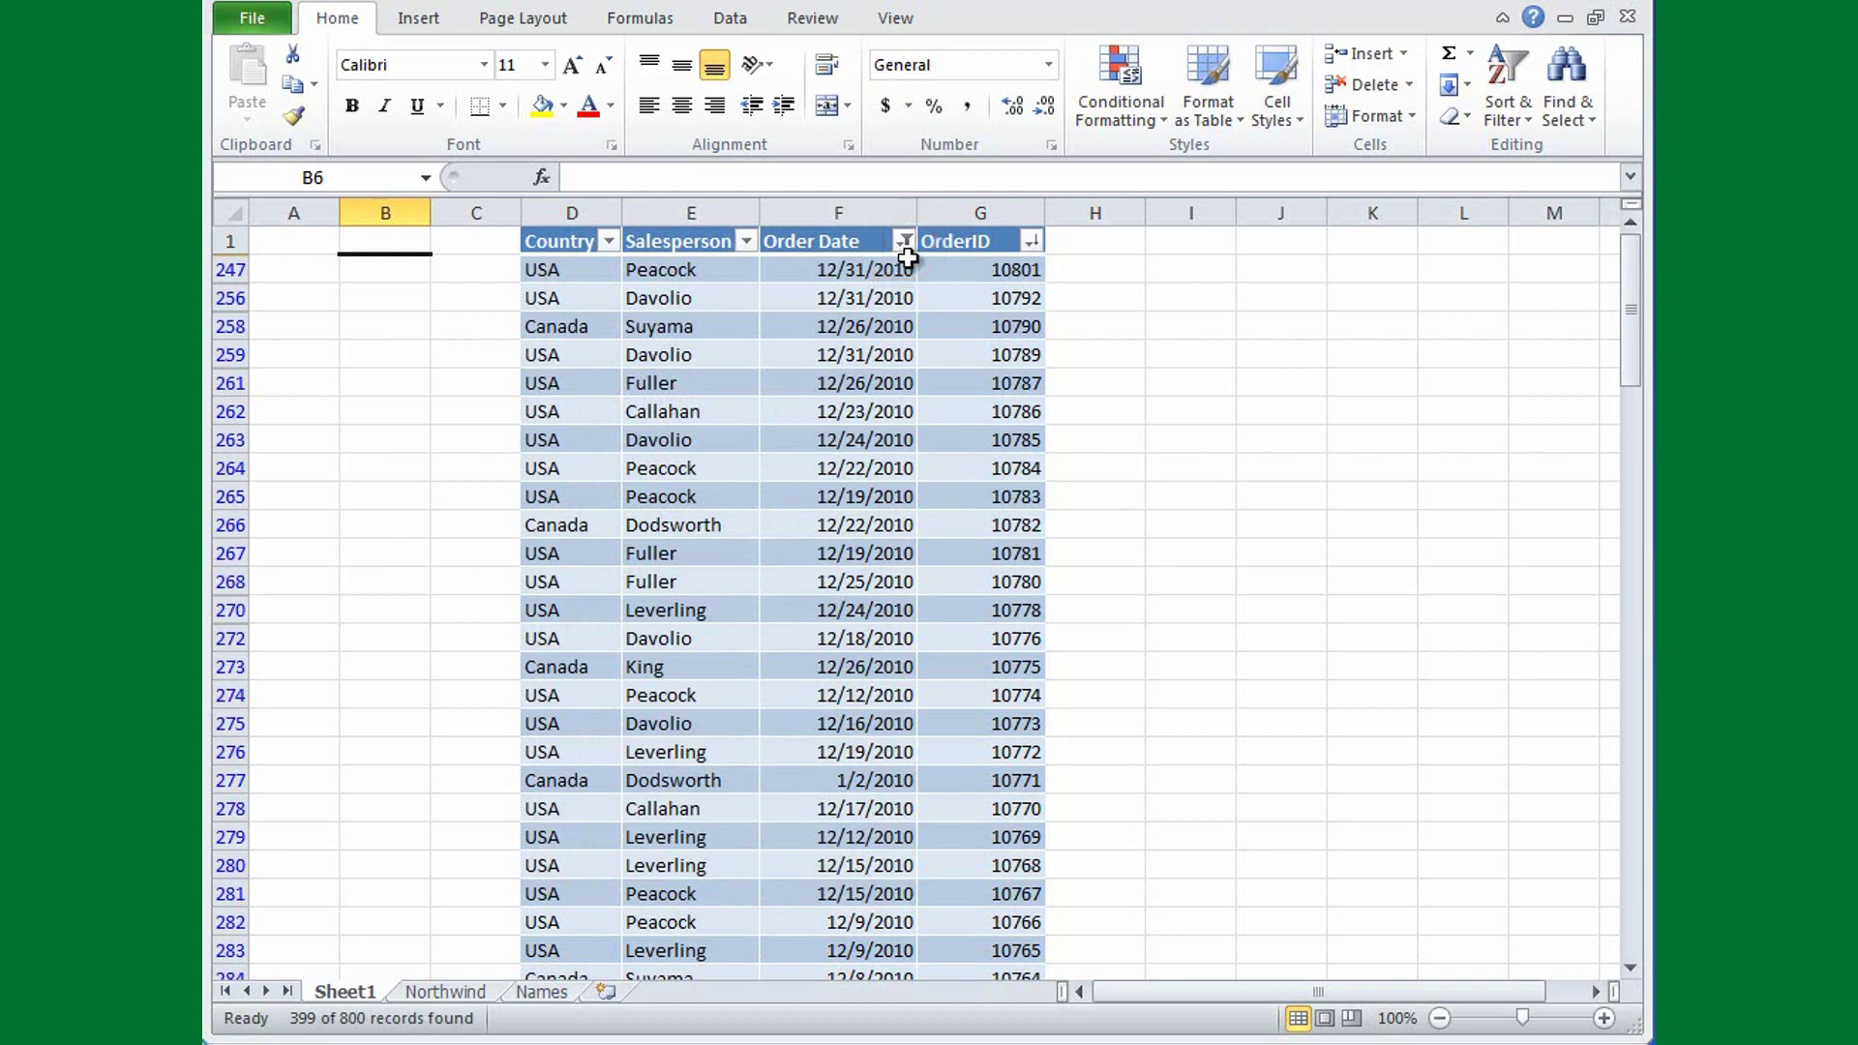
- Apply an Order Date 'Equals 9/22/2010' filter, leaving orders 10669 and 10666
click(904, 243)
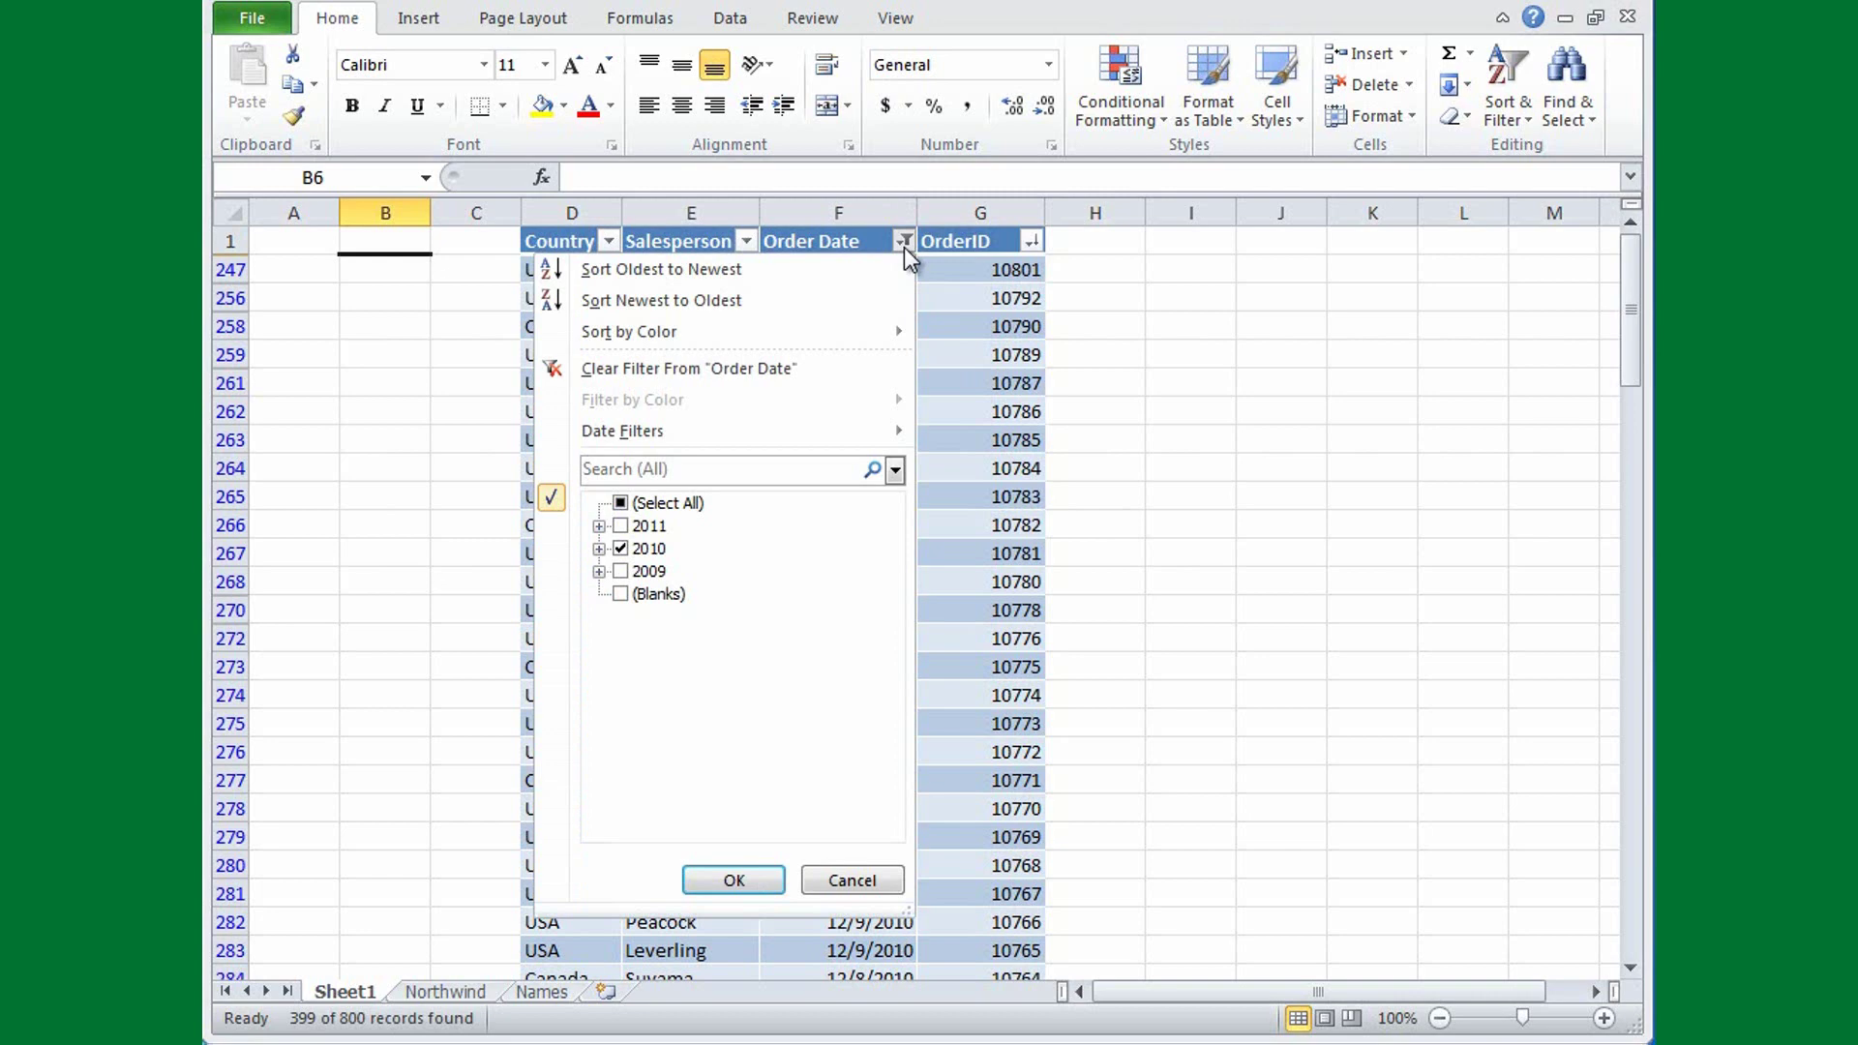
mouse_move(819, 439)
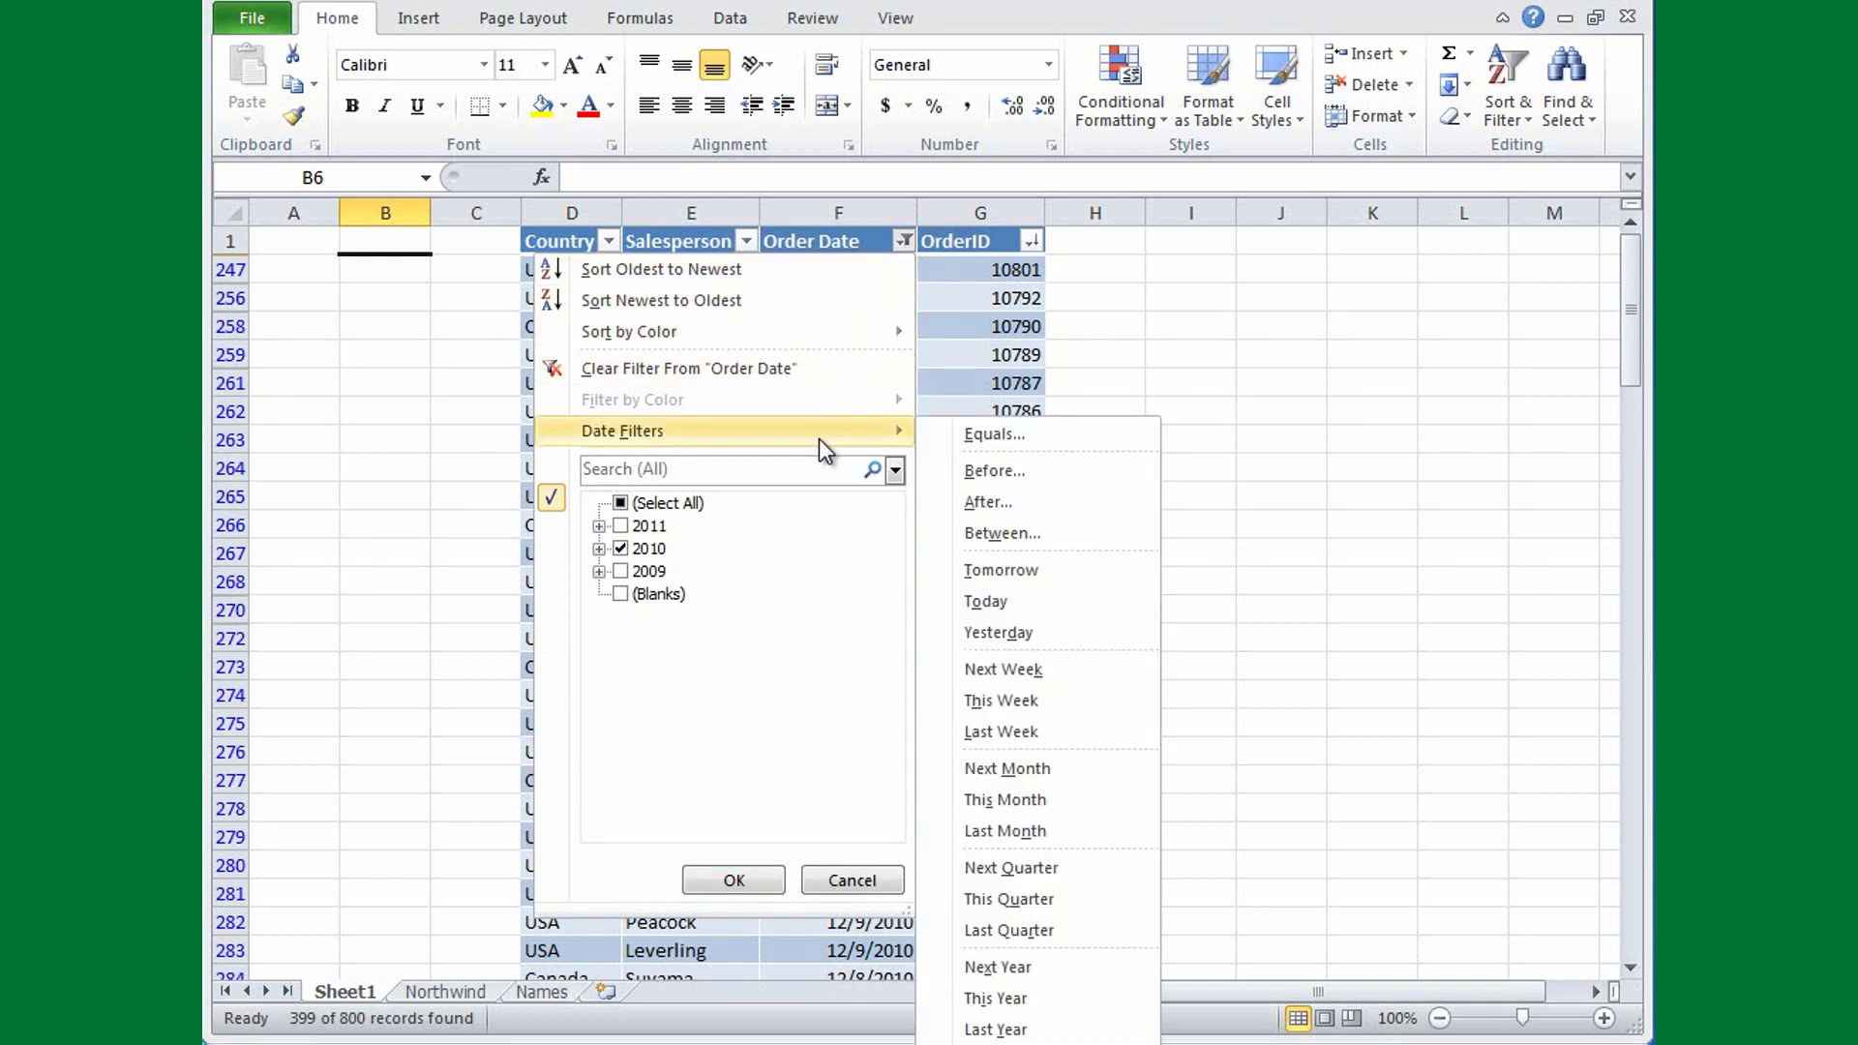
click(960, 436)
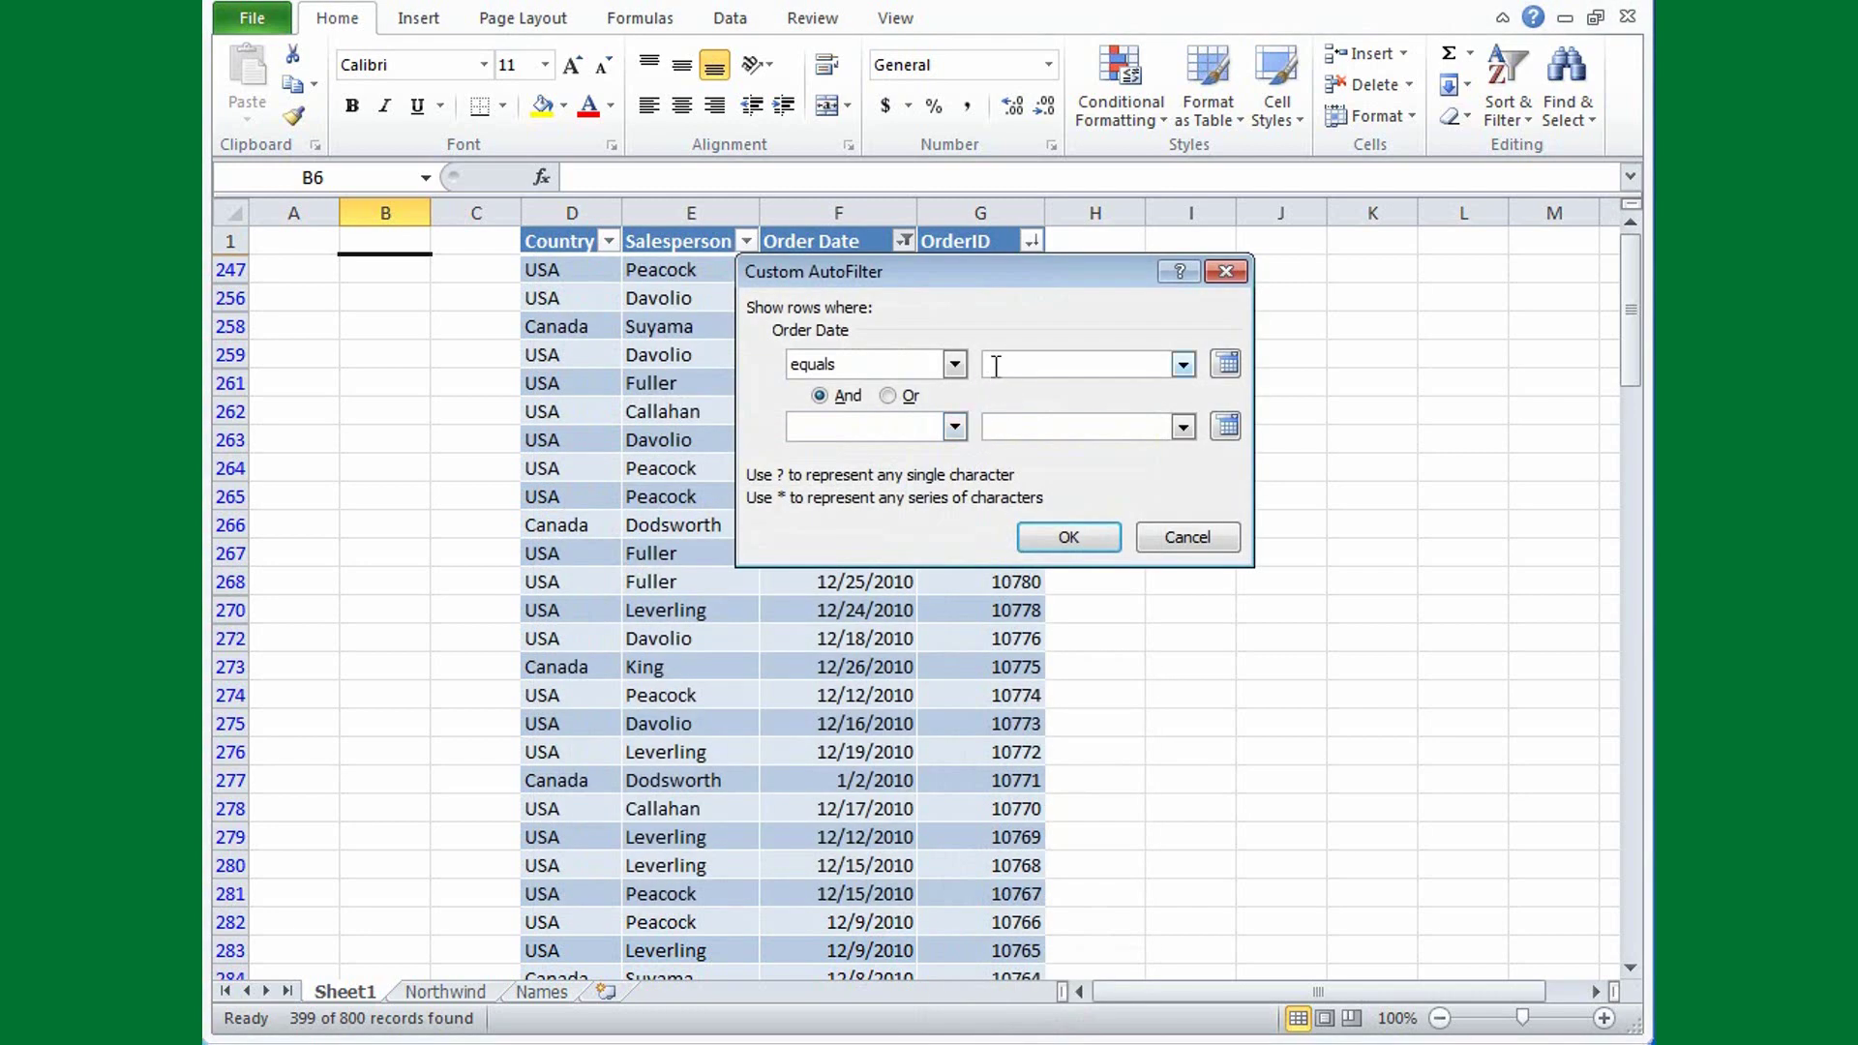
text(9/22/2010)
click(1065, 535)
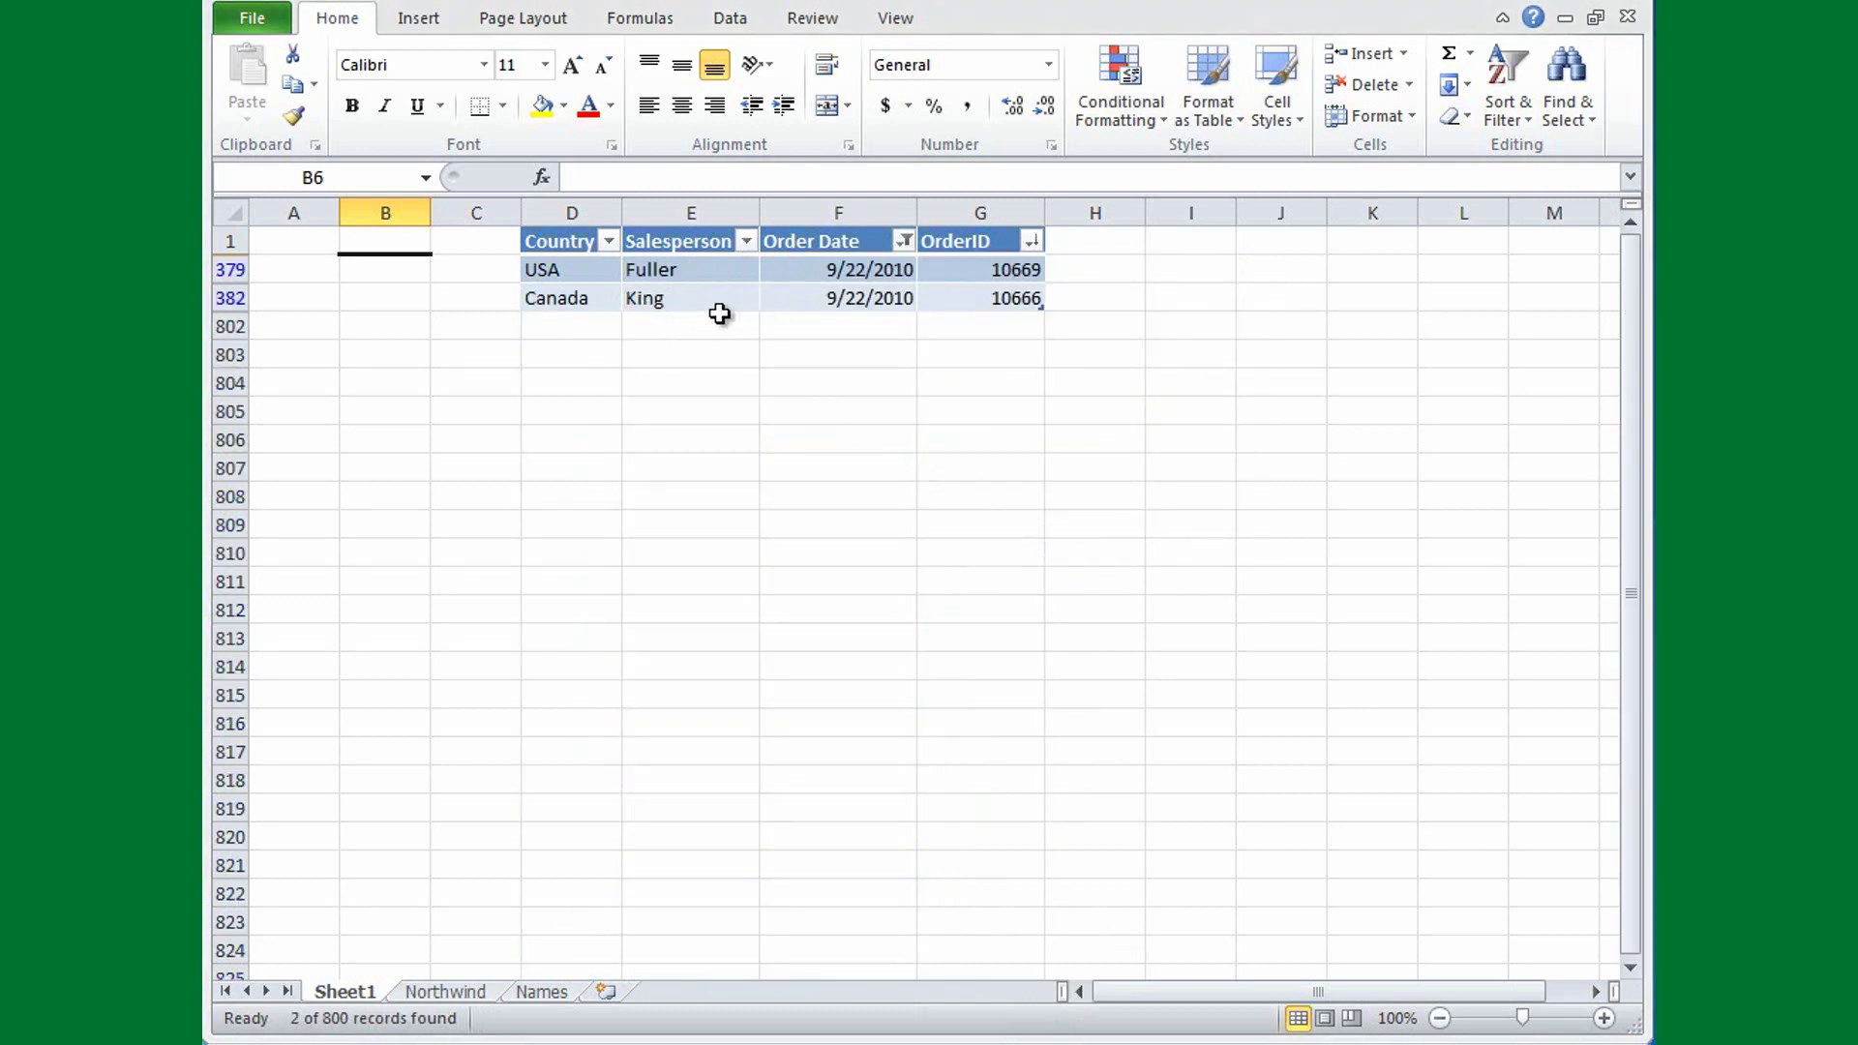
- Clear the Order Date filter and switch to the Northwind sheet
click(903, 241)
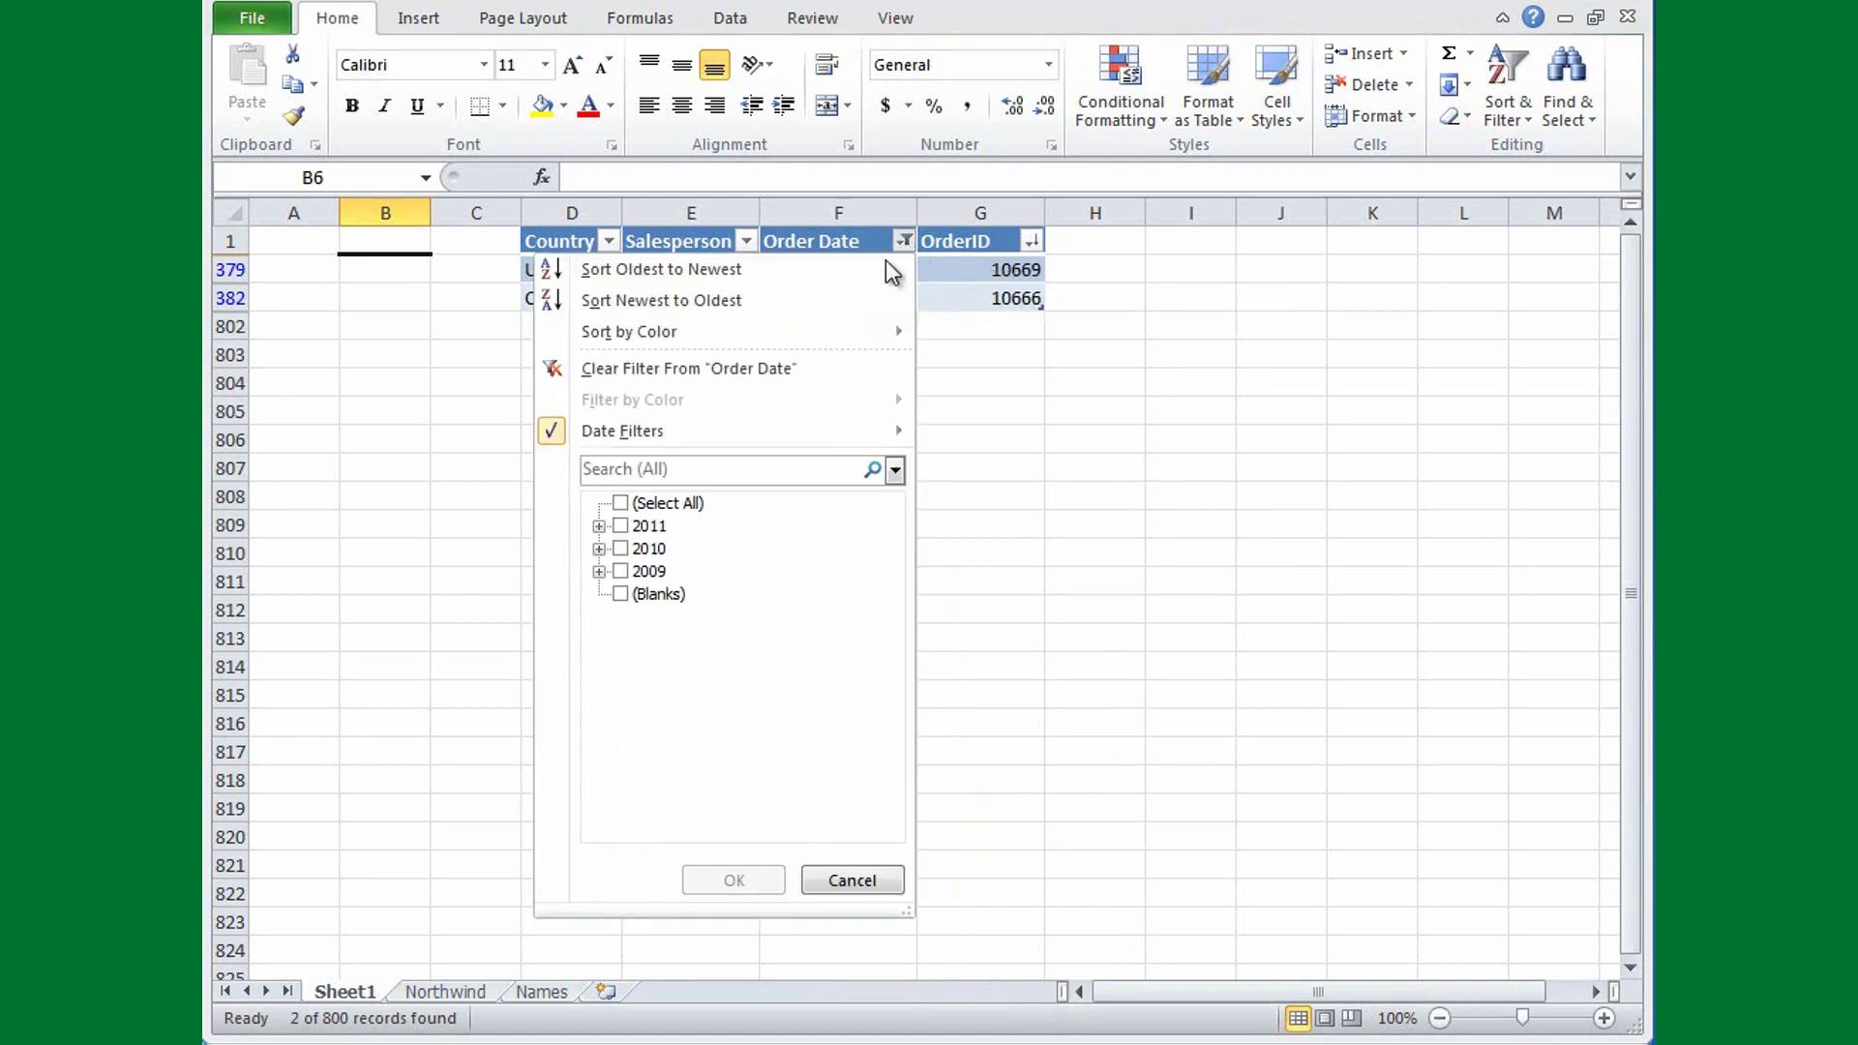
click(771, 382)
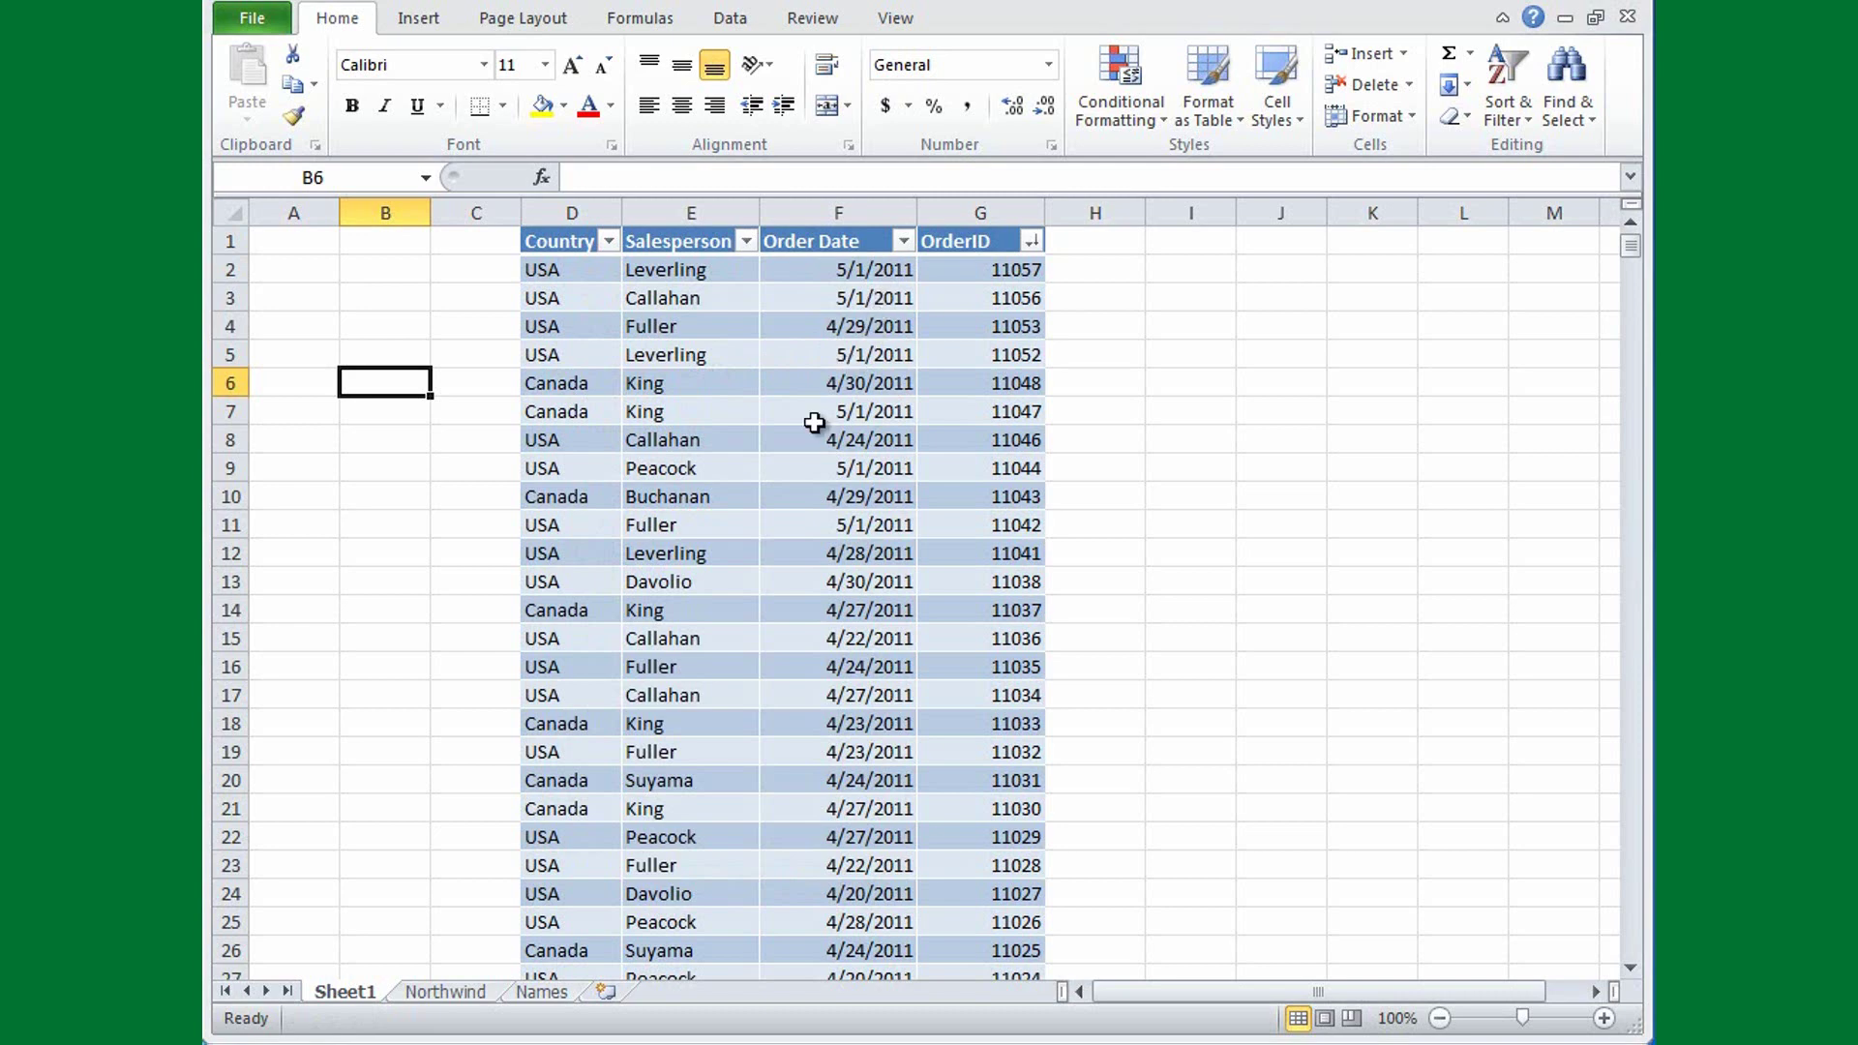
click(446, 991)
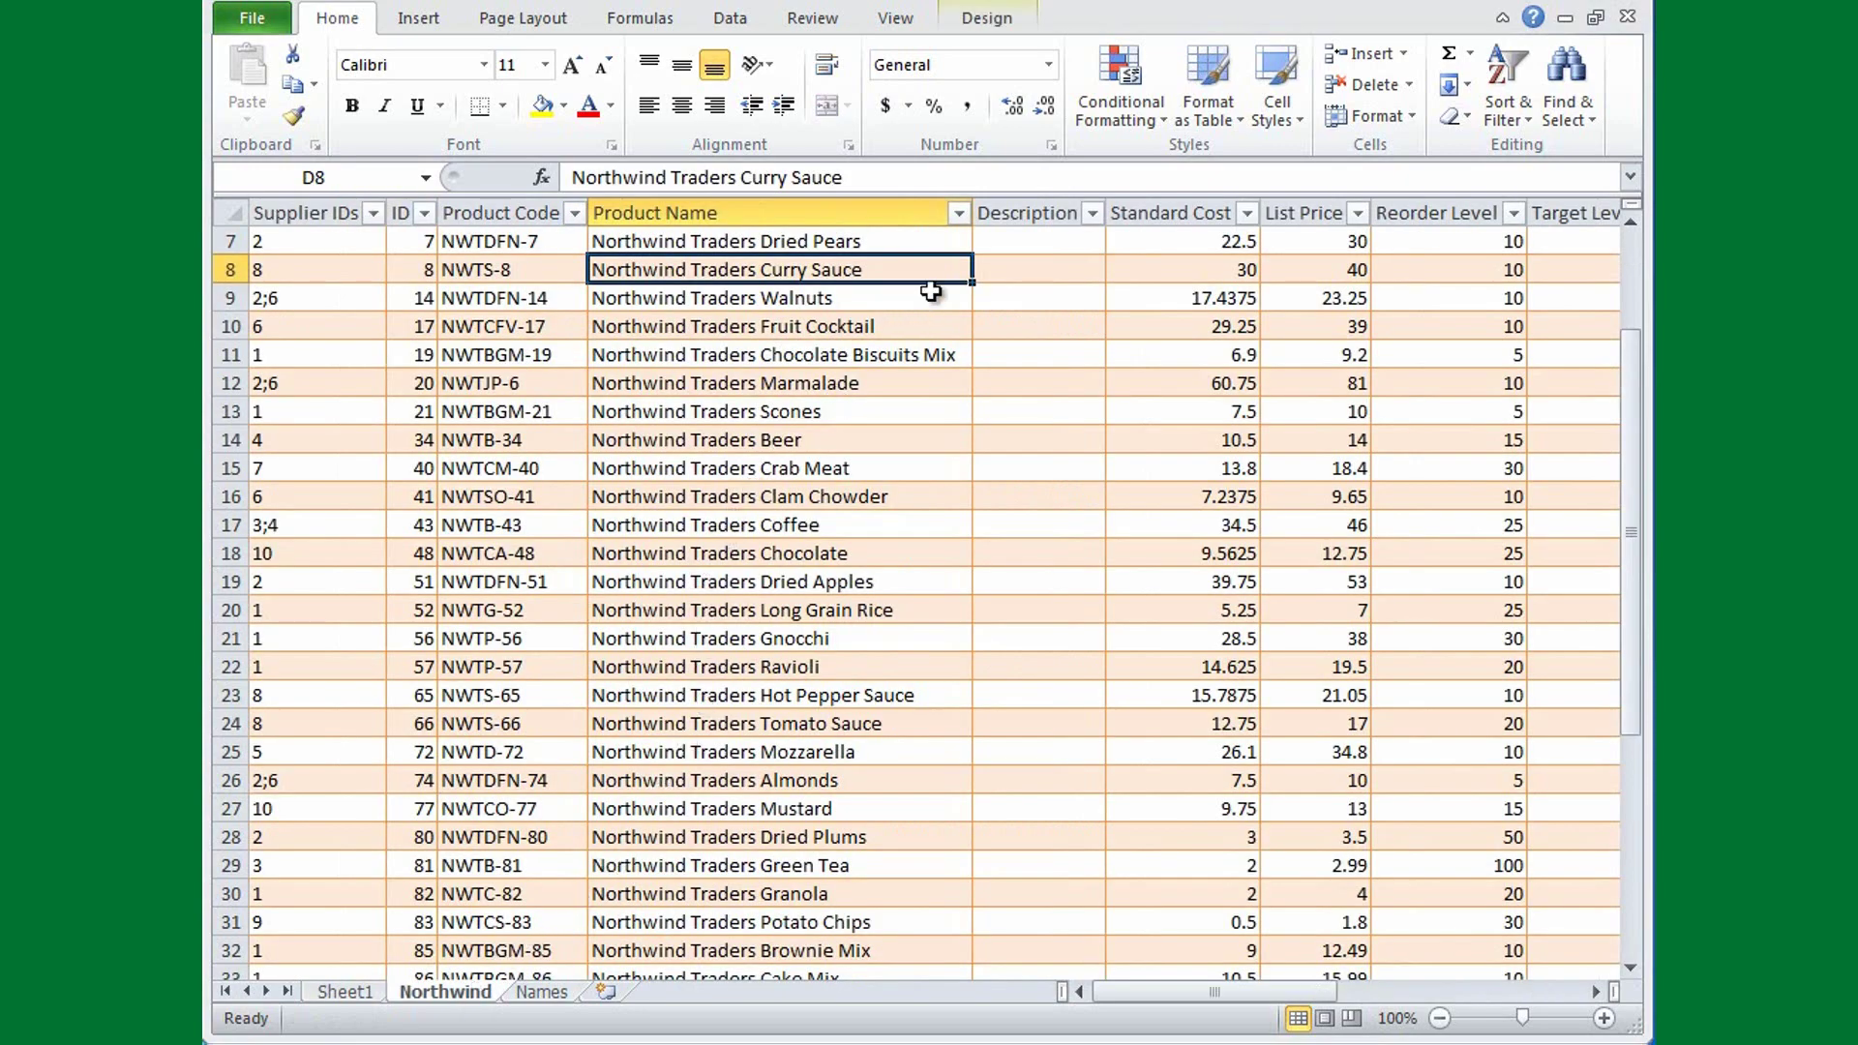
- Apply a Product Name 'Contains mix' text filter, leaving 3 of 45 products
click(958, 213)
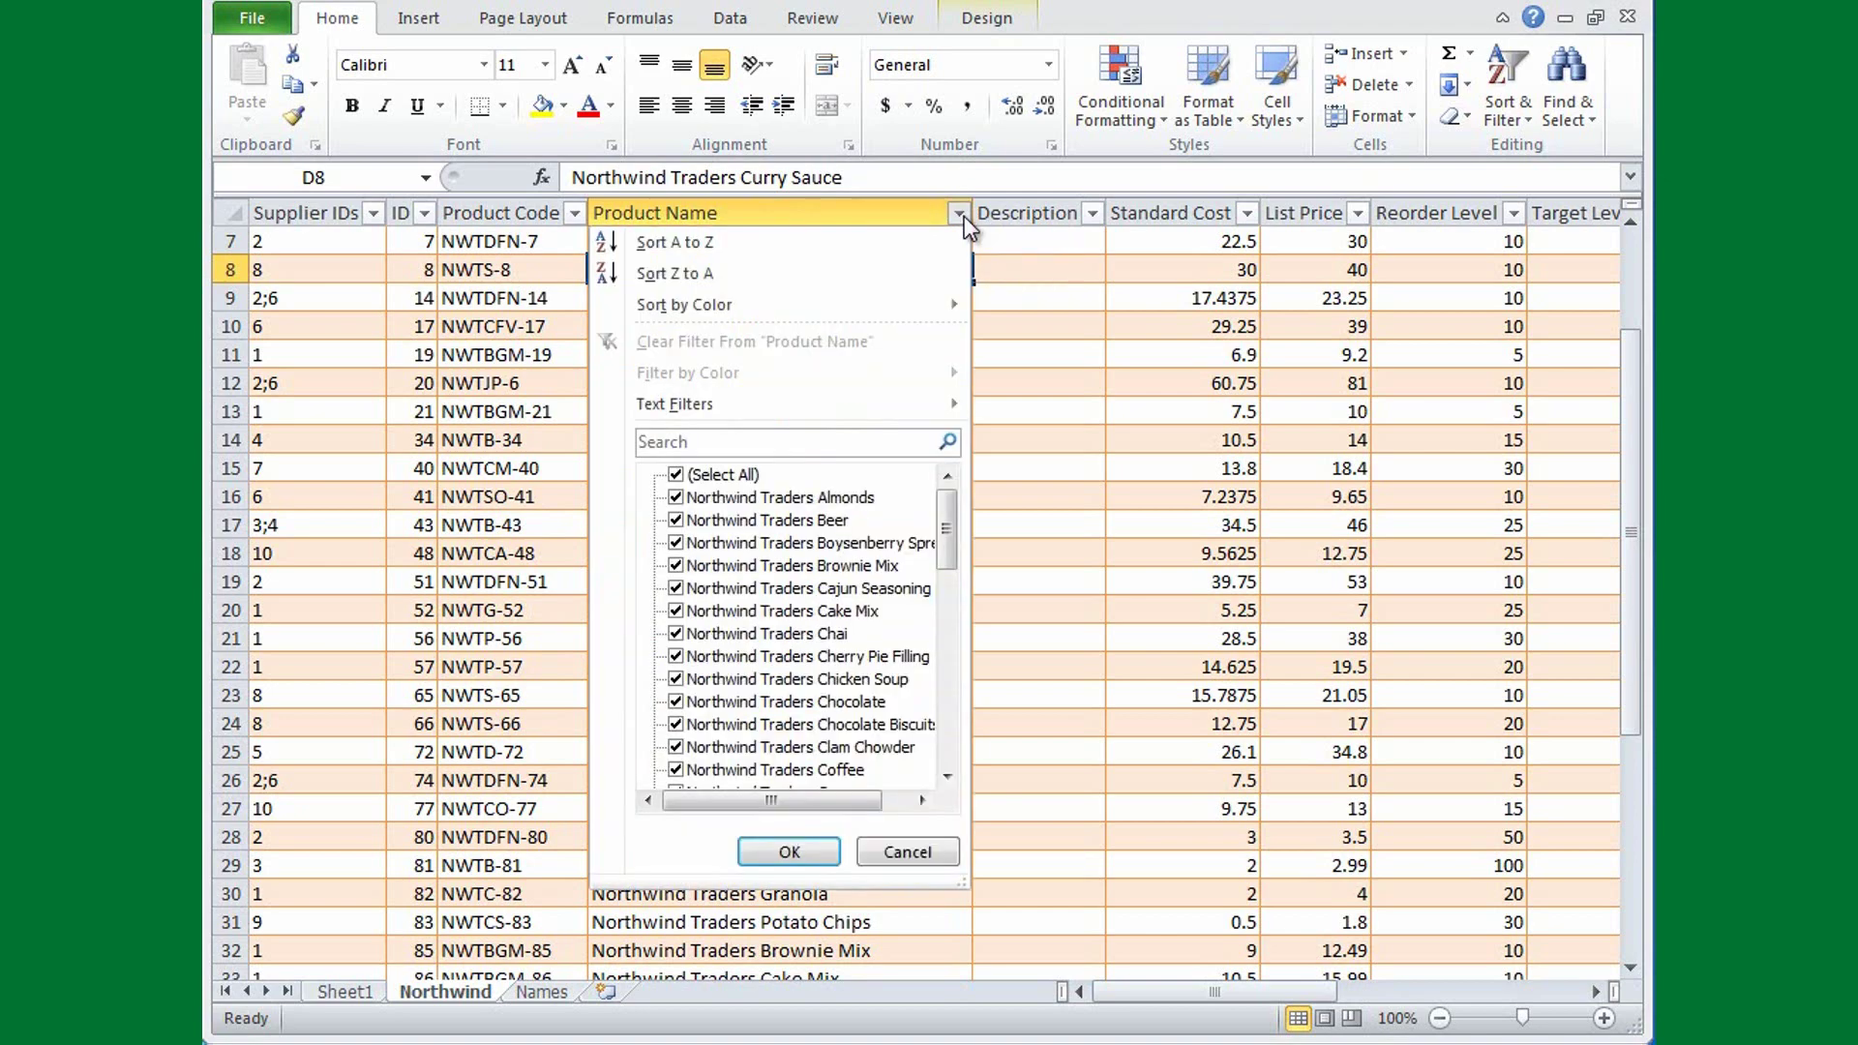
mouse_move(833, 402)
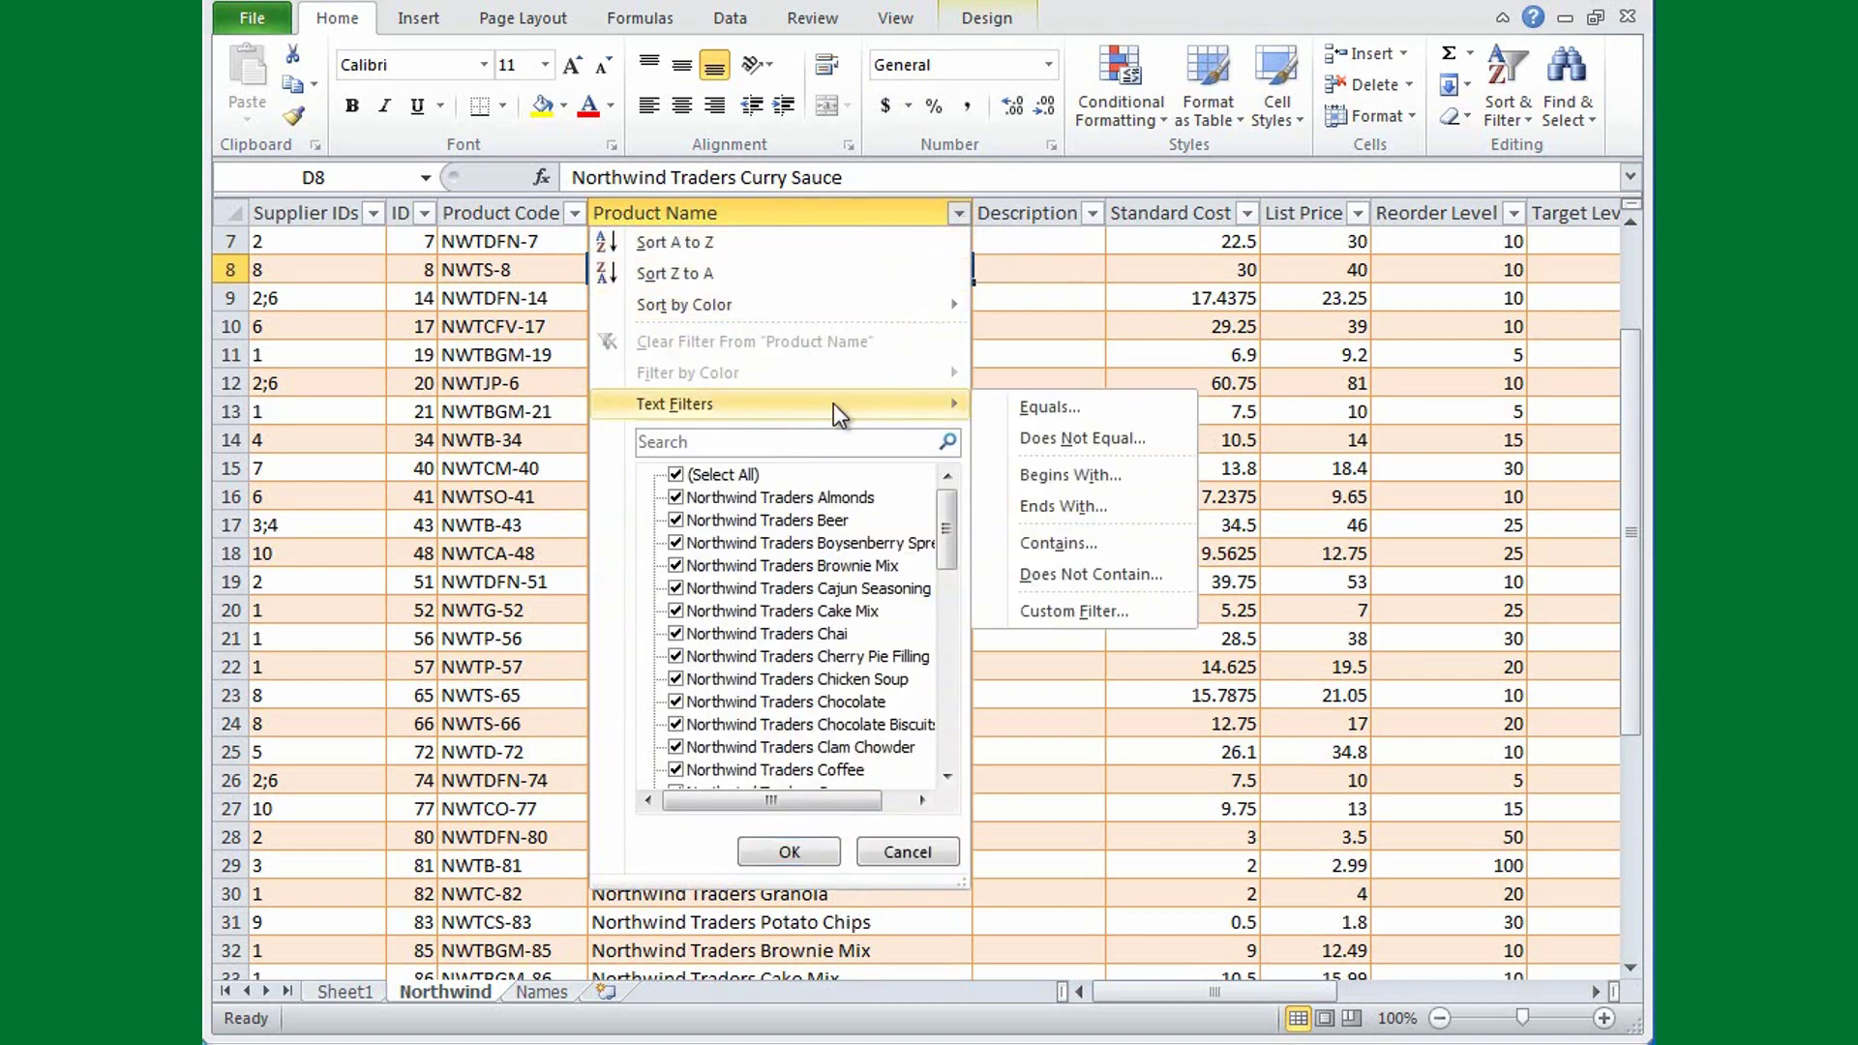
click(1037, 542)
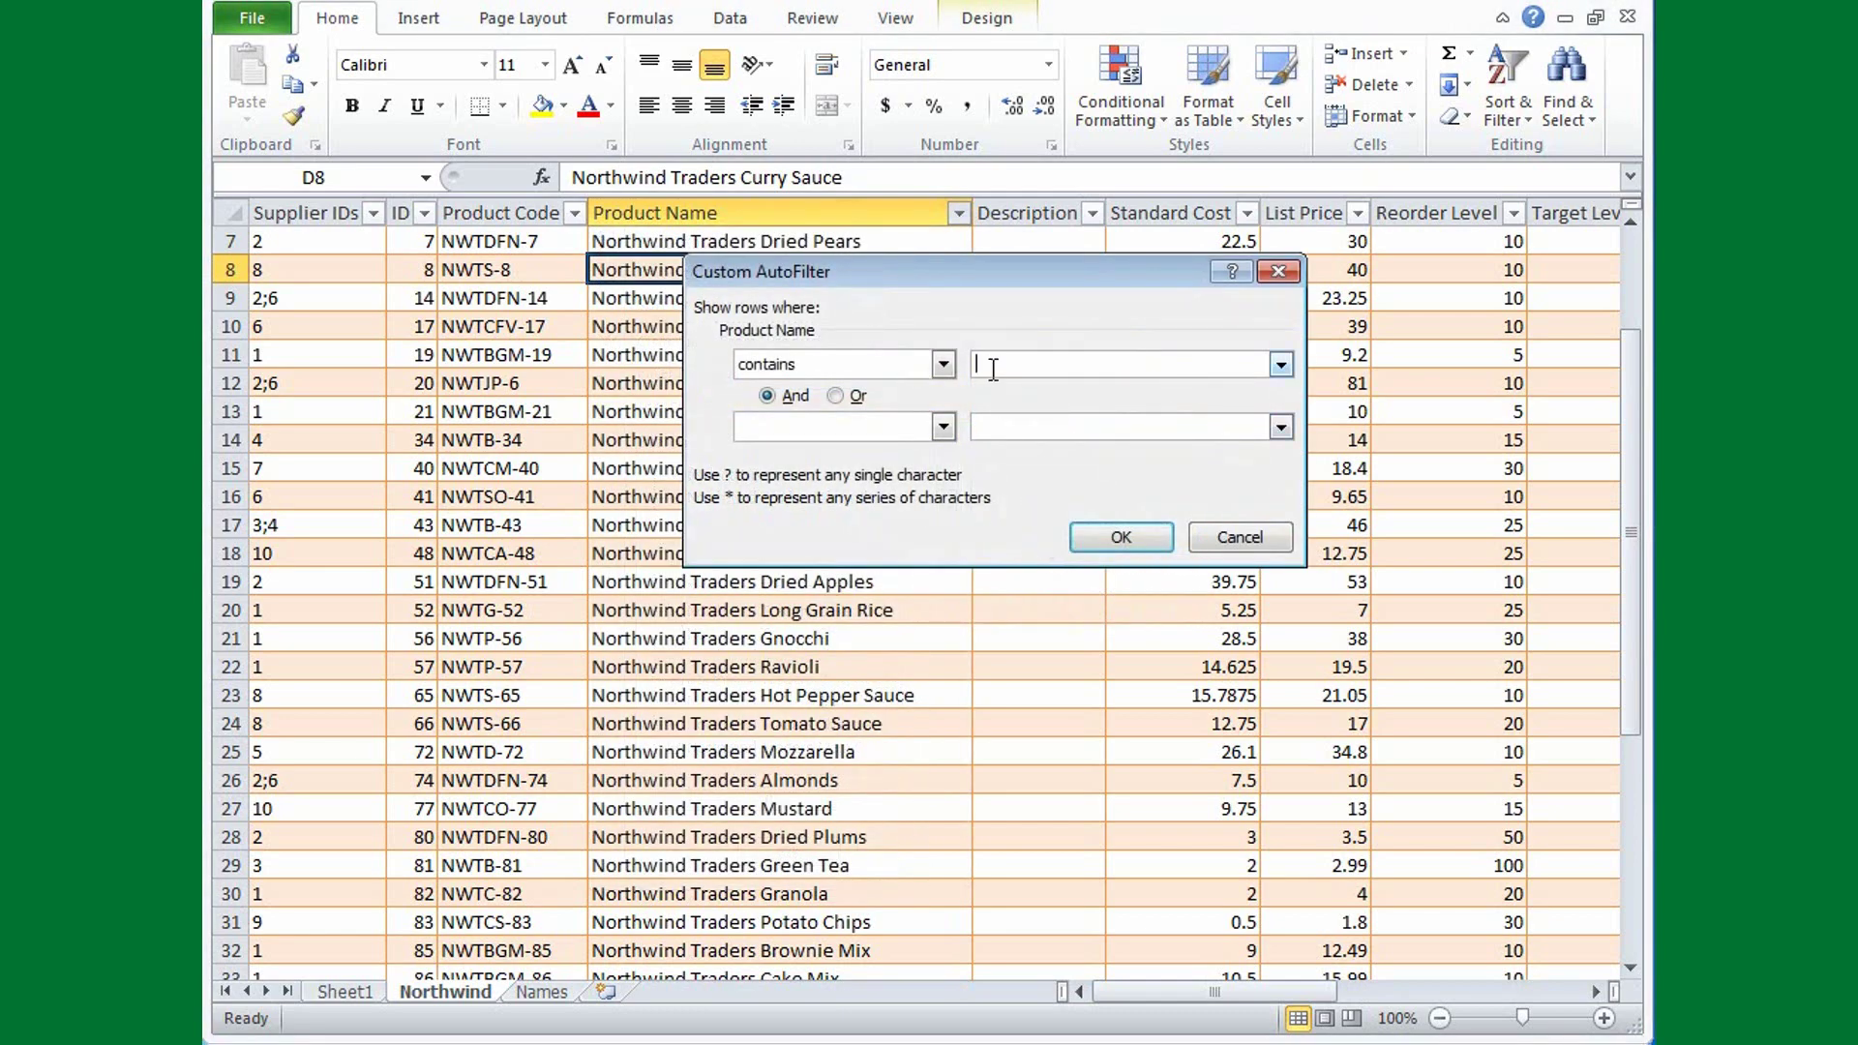
text(mix)
click(1105, 540)
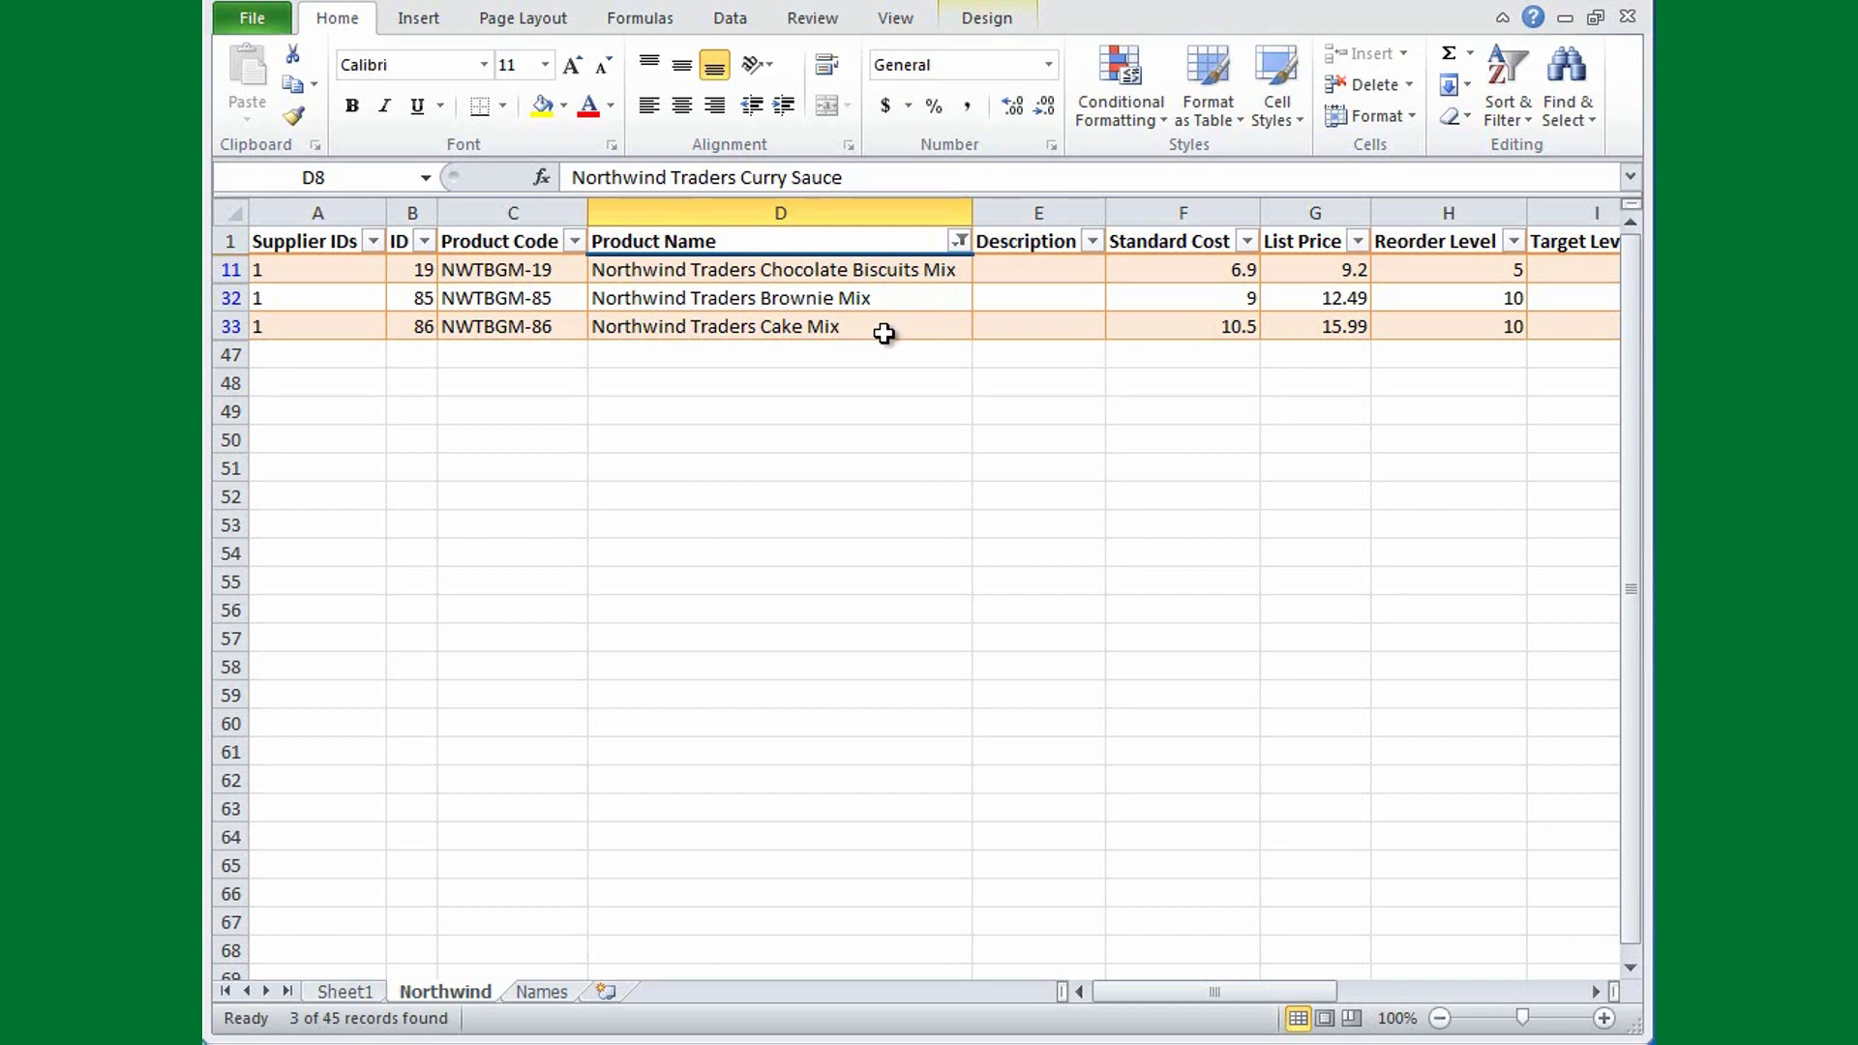
- Clear the Product Name filter and move to the Names sheet with Ctrl+Page Down
click(960, 242)
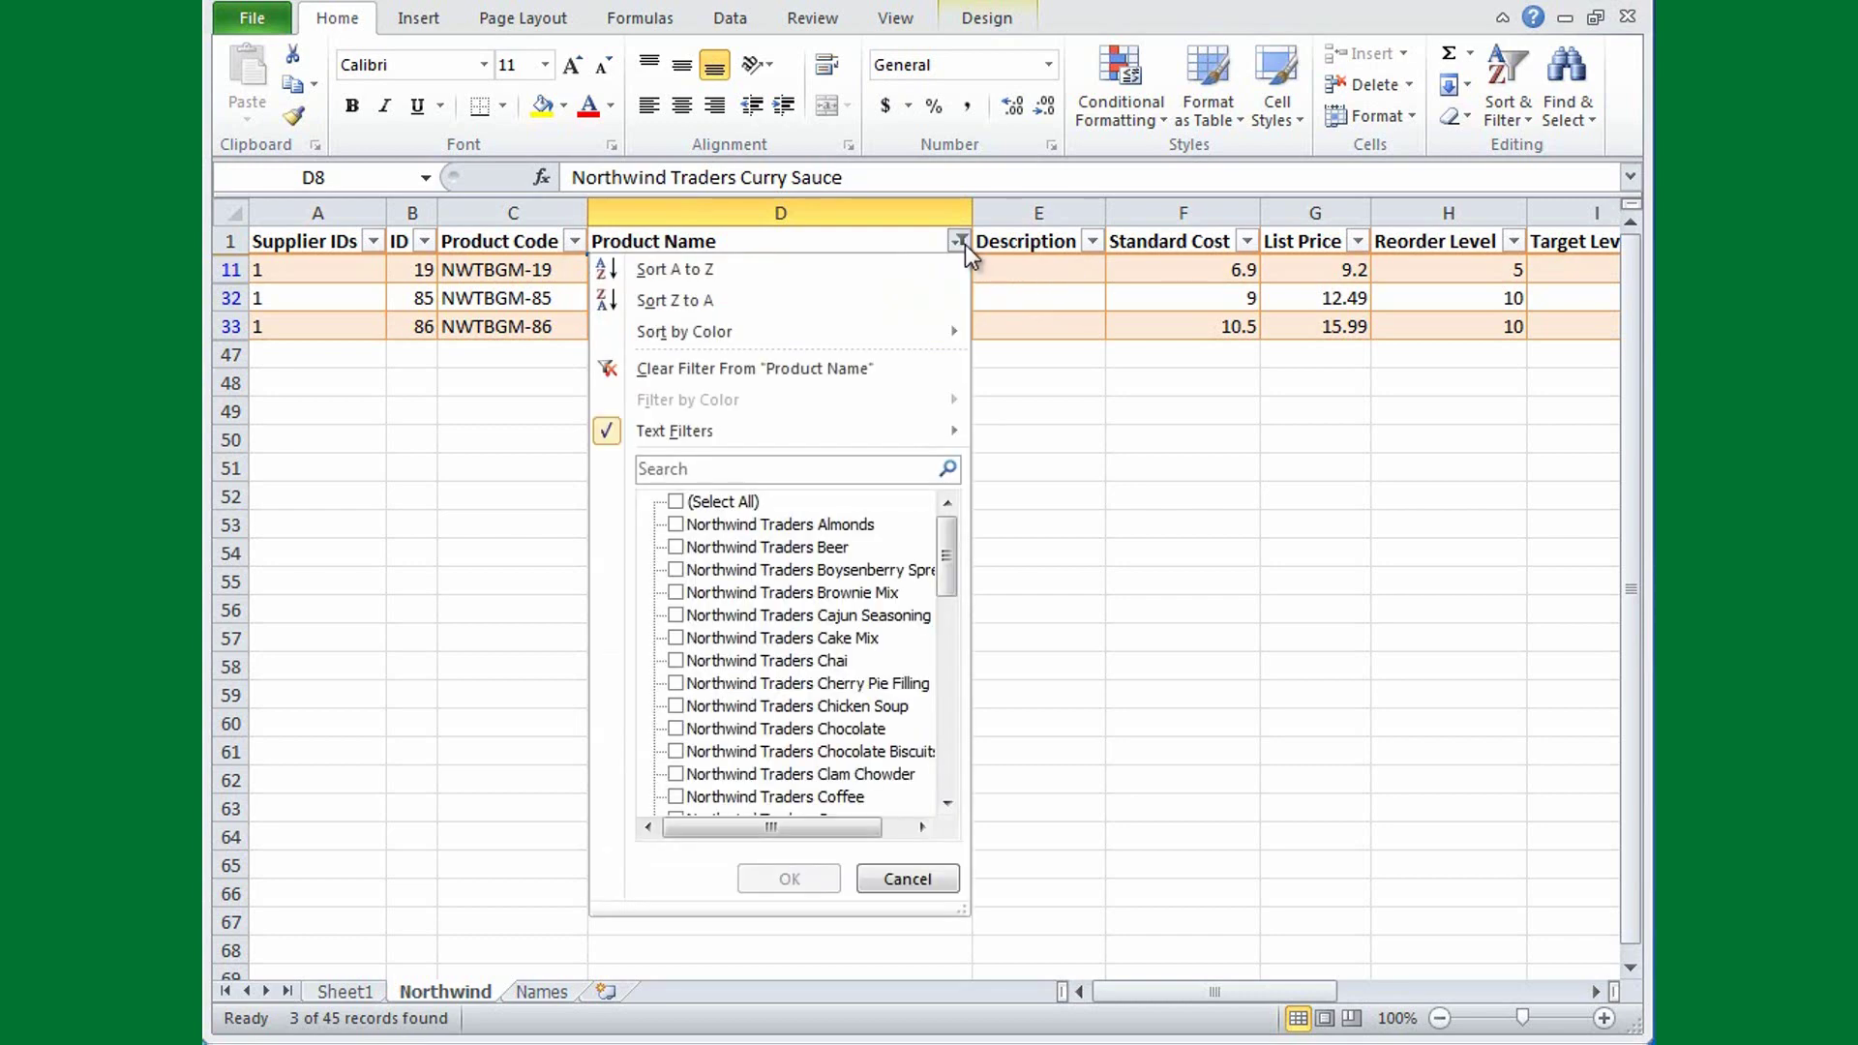
click(741, 370)
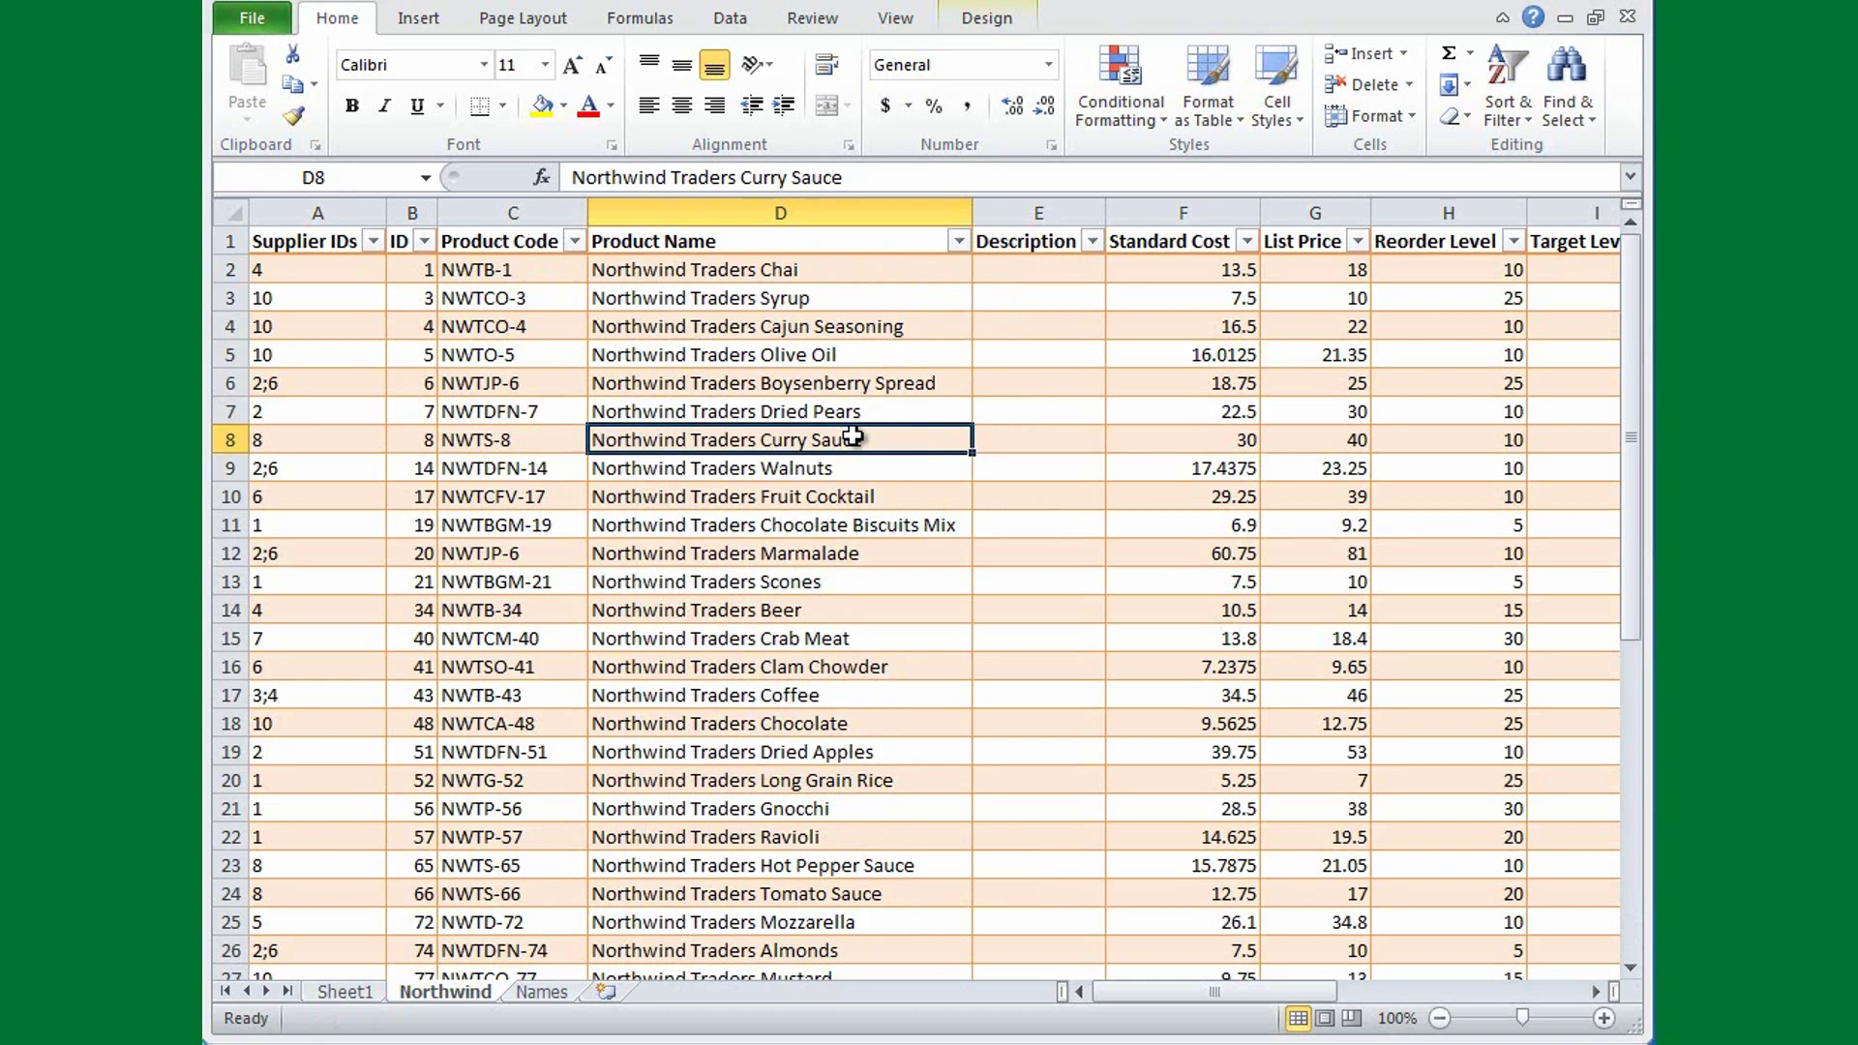
key(ctrl+Page_Down)
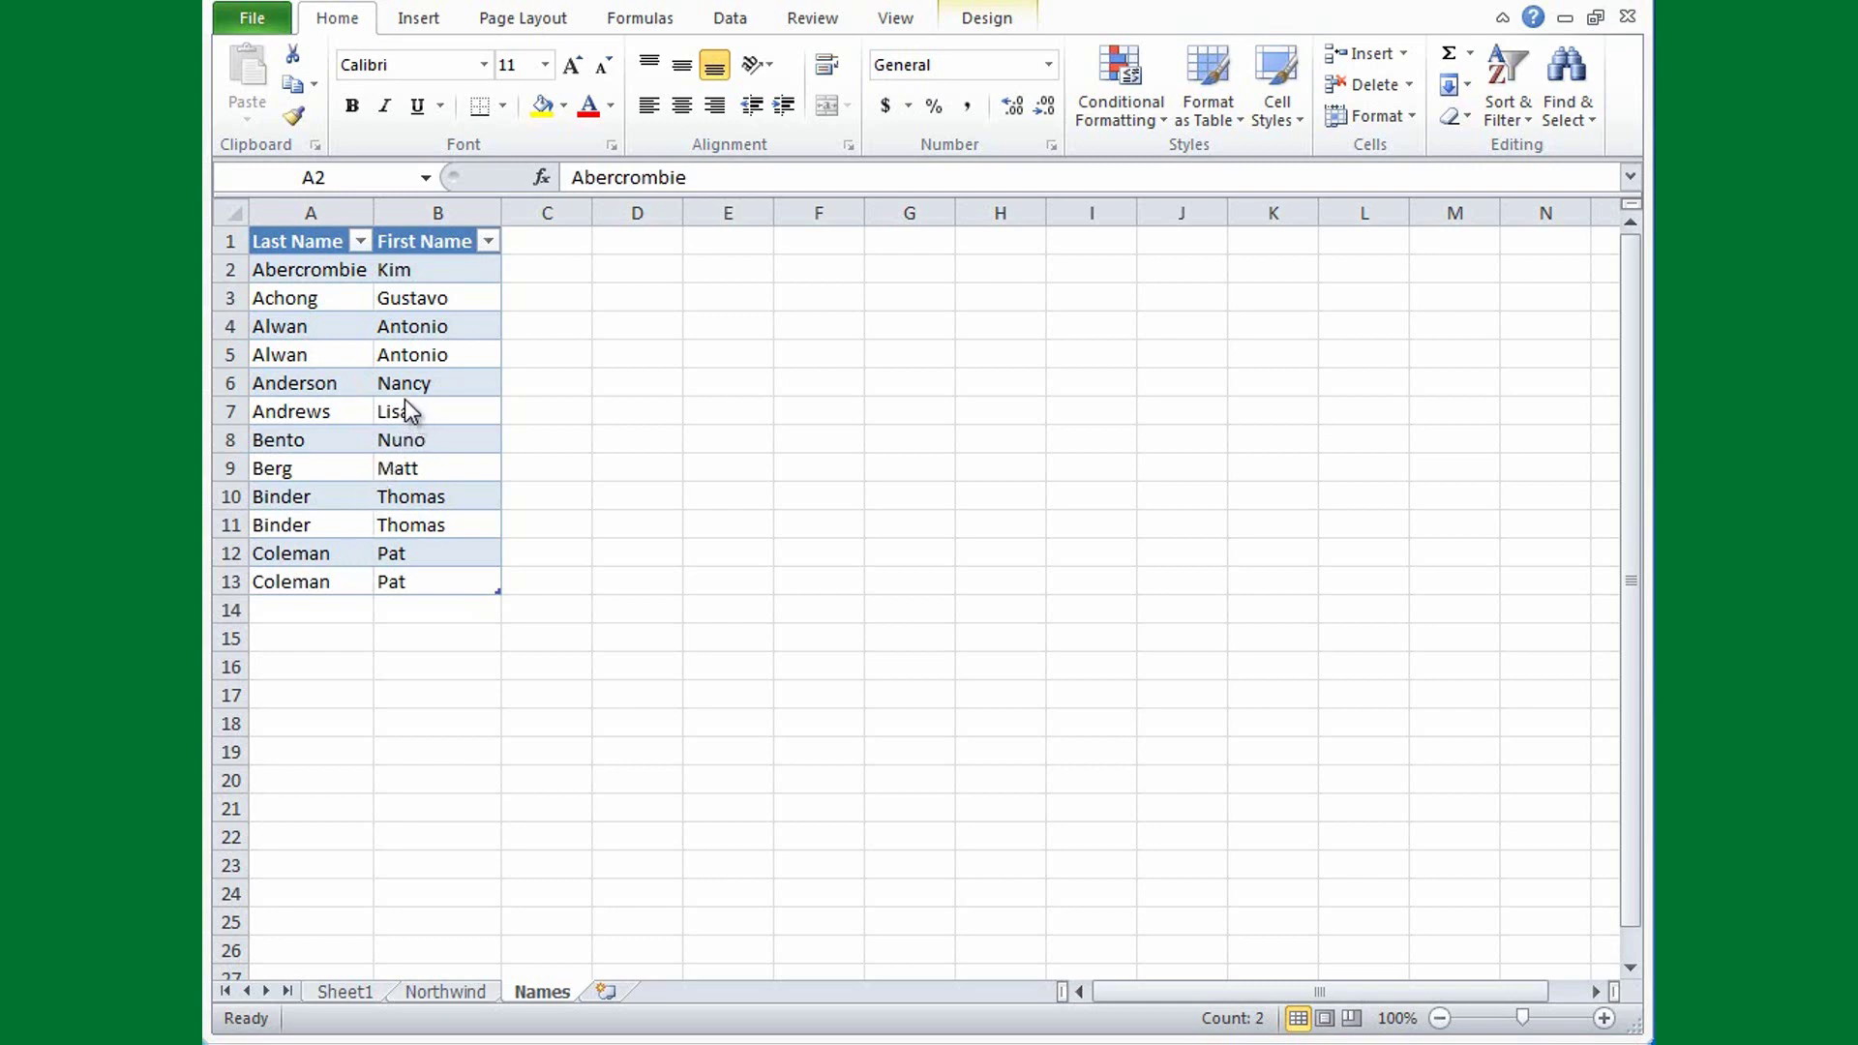
- Select a cell in the Names table (Table14) so its Table Tools Design options appear
key(F2)
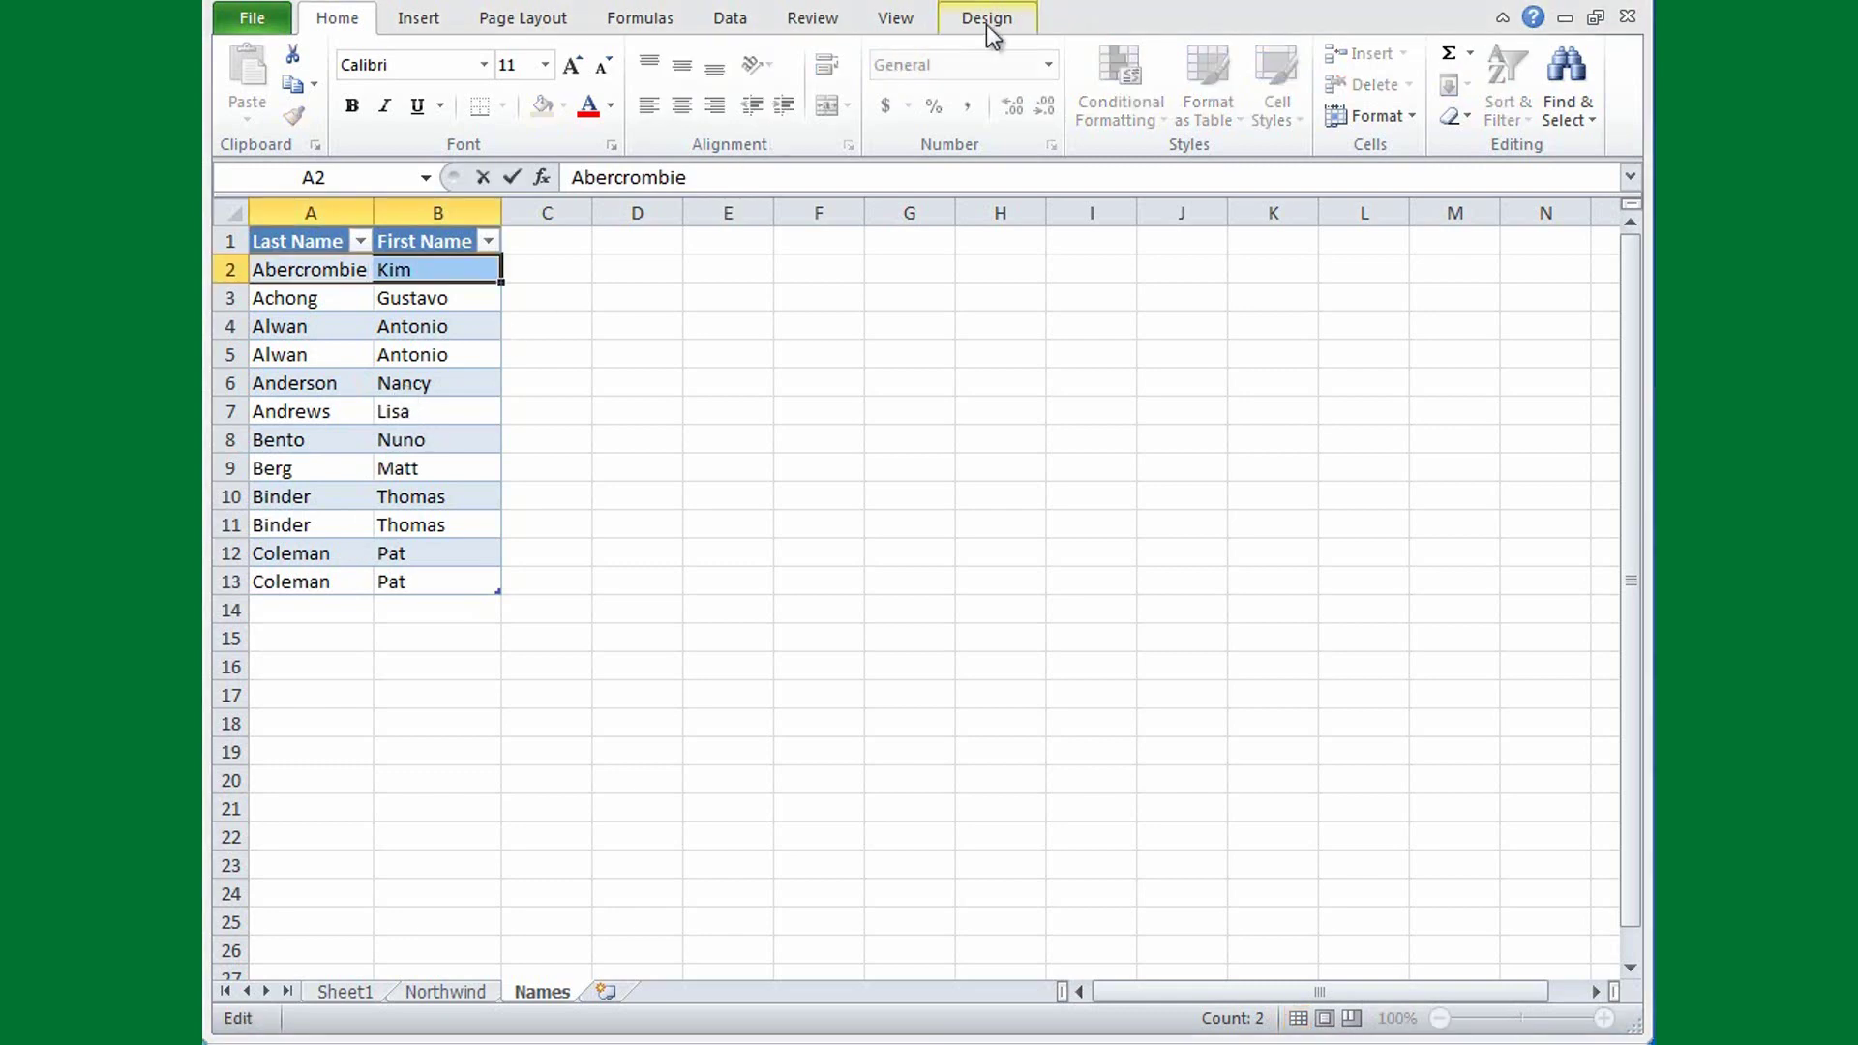
click(985, 22)
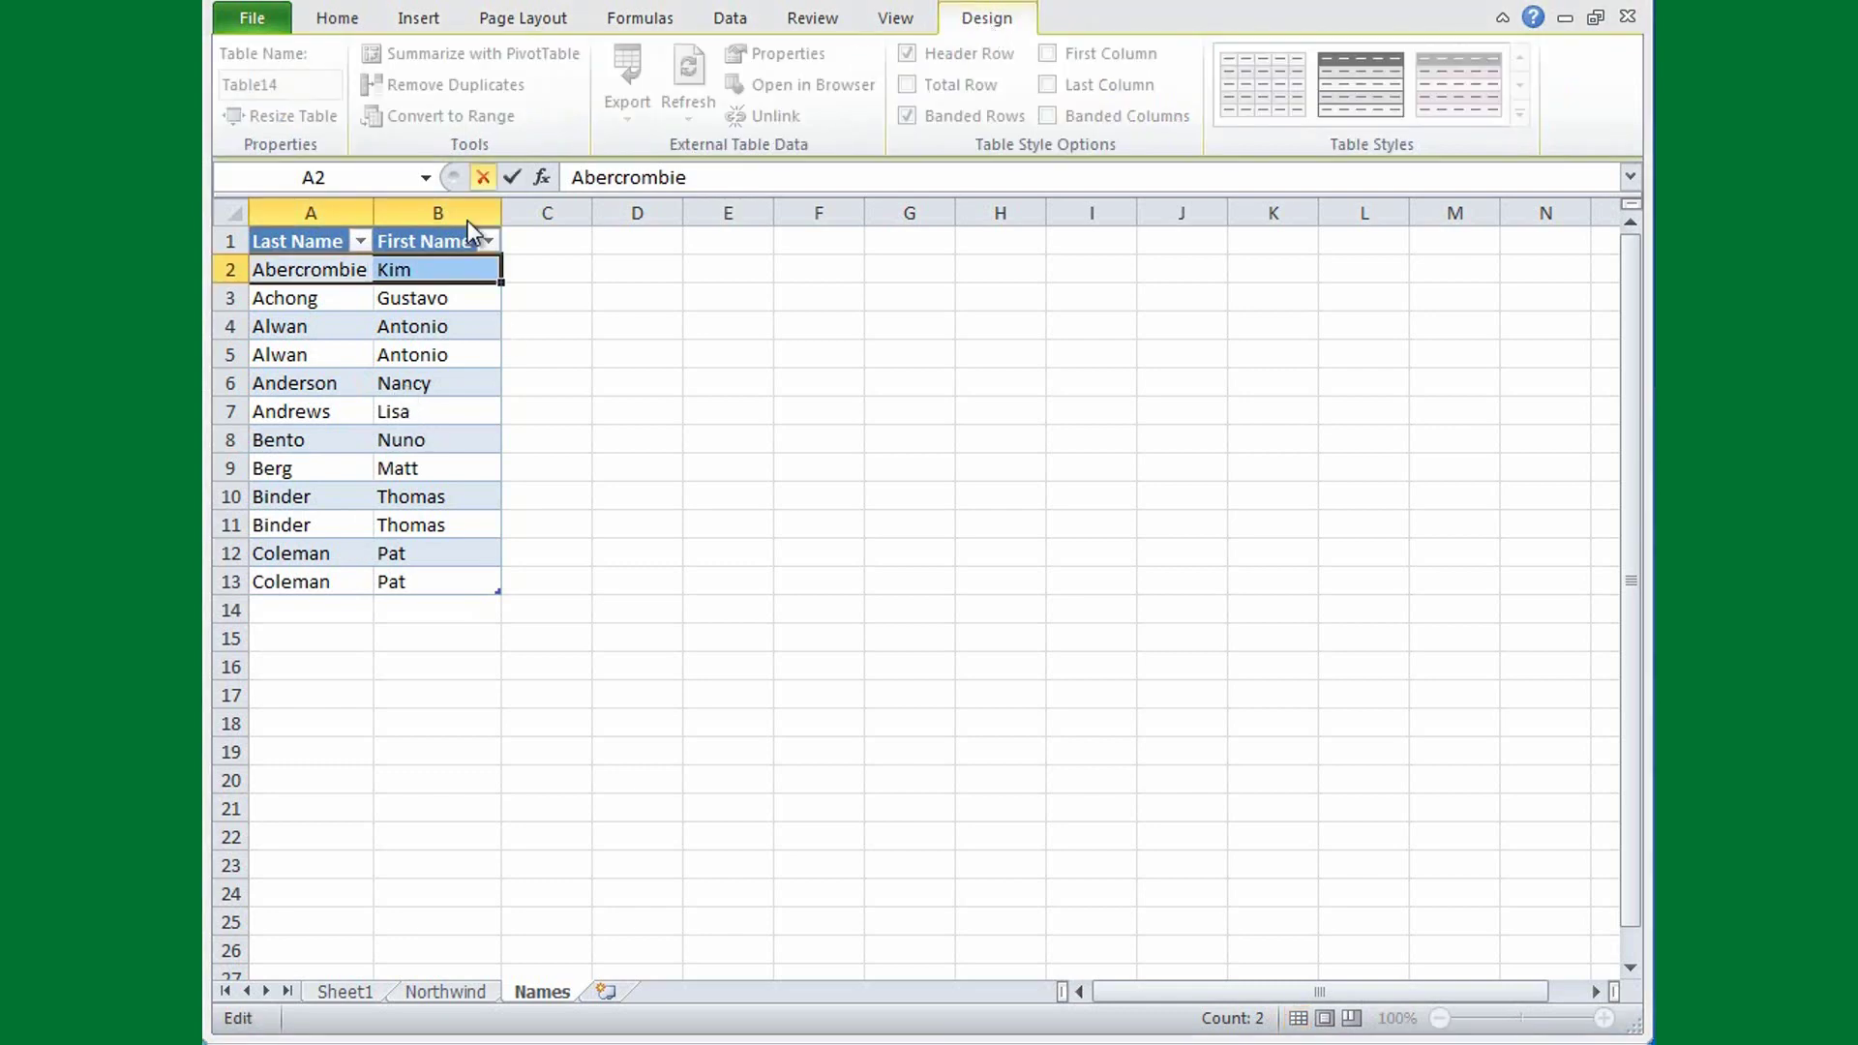
click(389, 408)
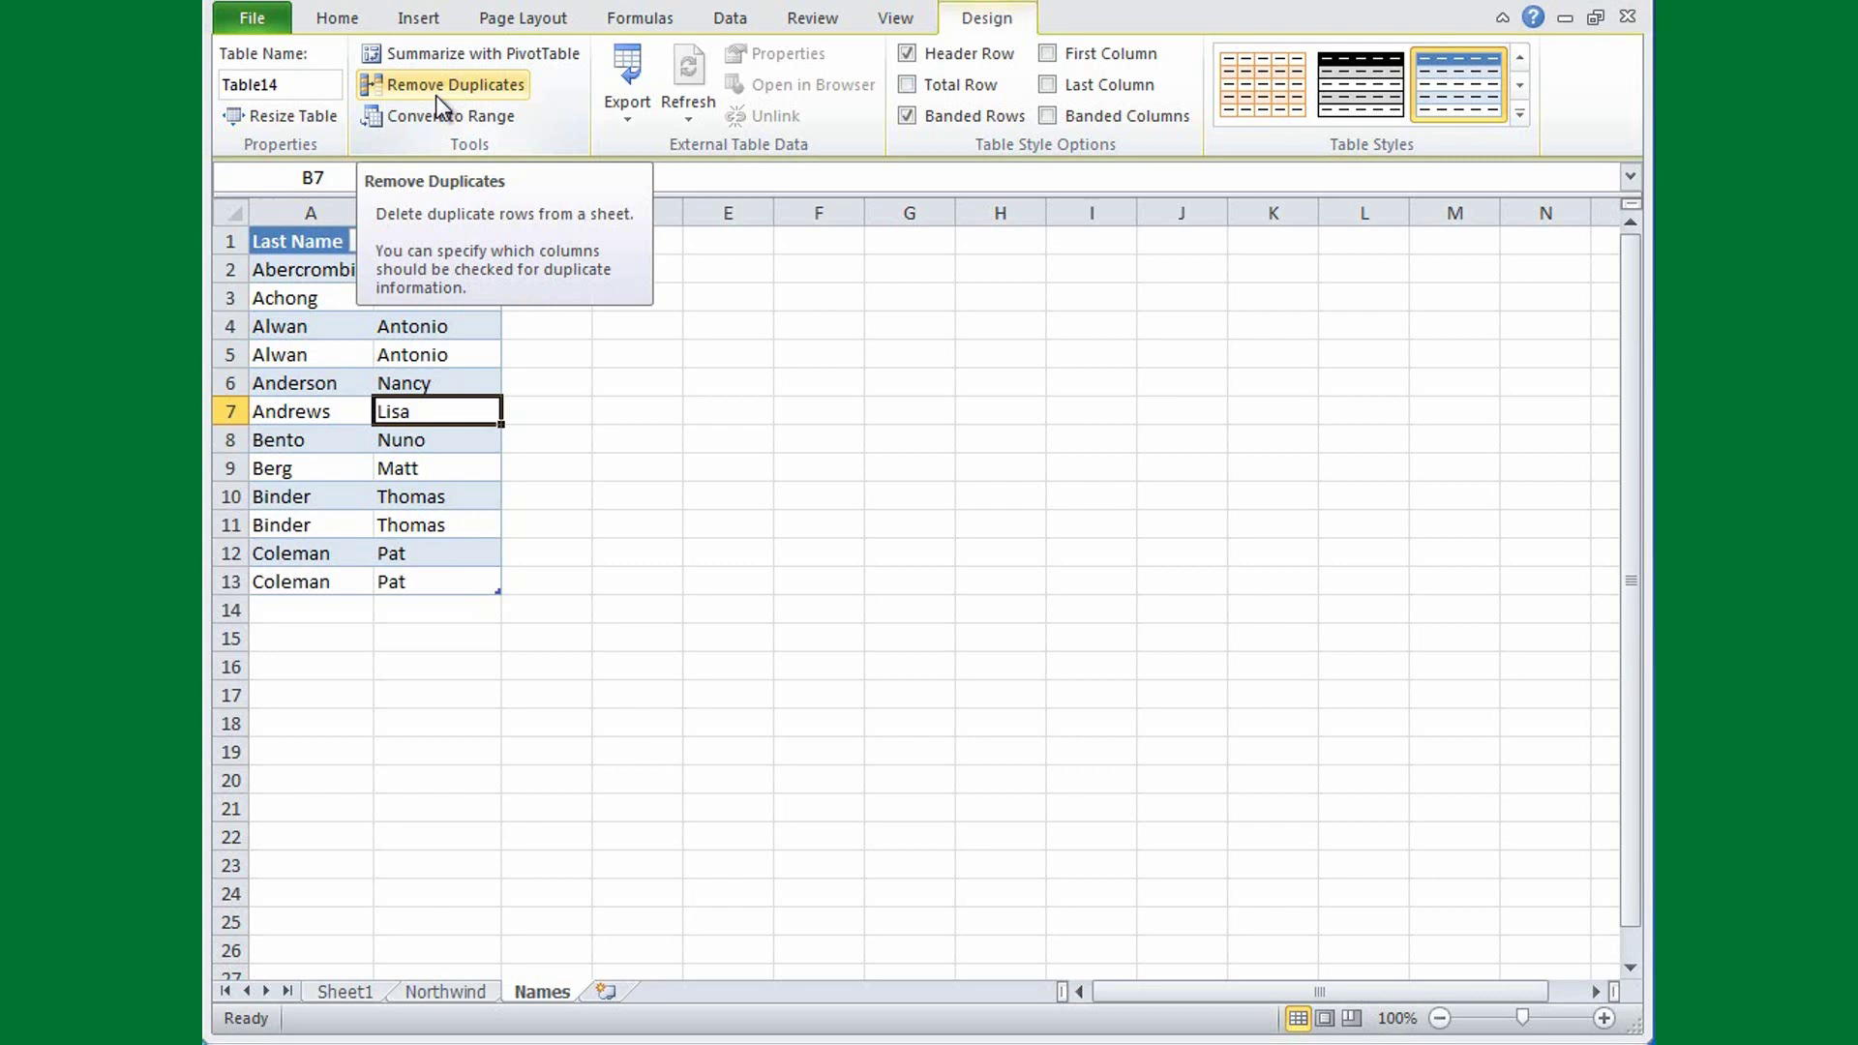
- Remove duplicates on Last Name and First Name, deleting 3 rows and leaving 9 unique names
click(435, 85)
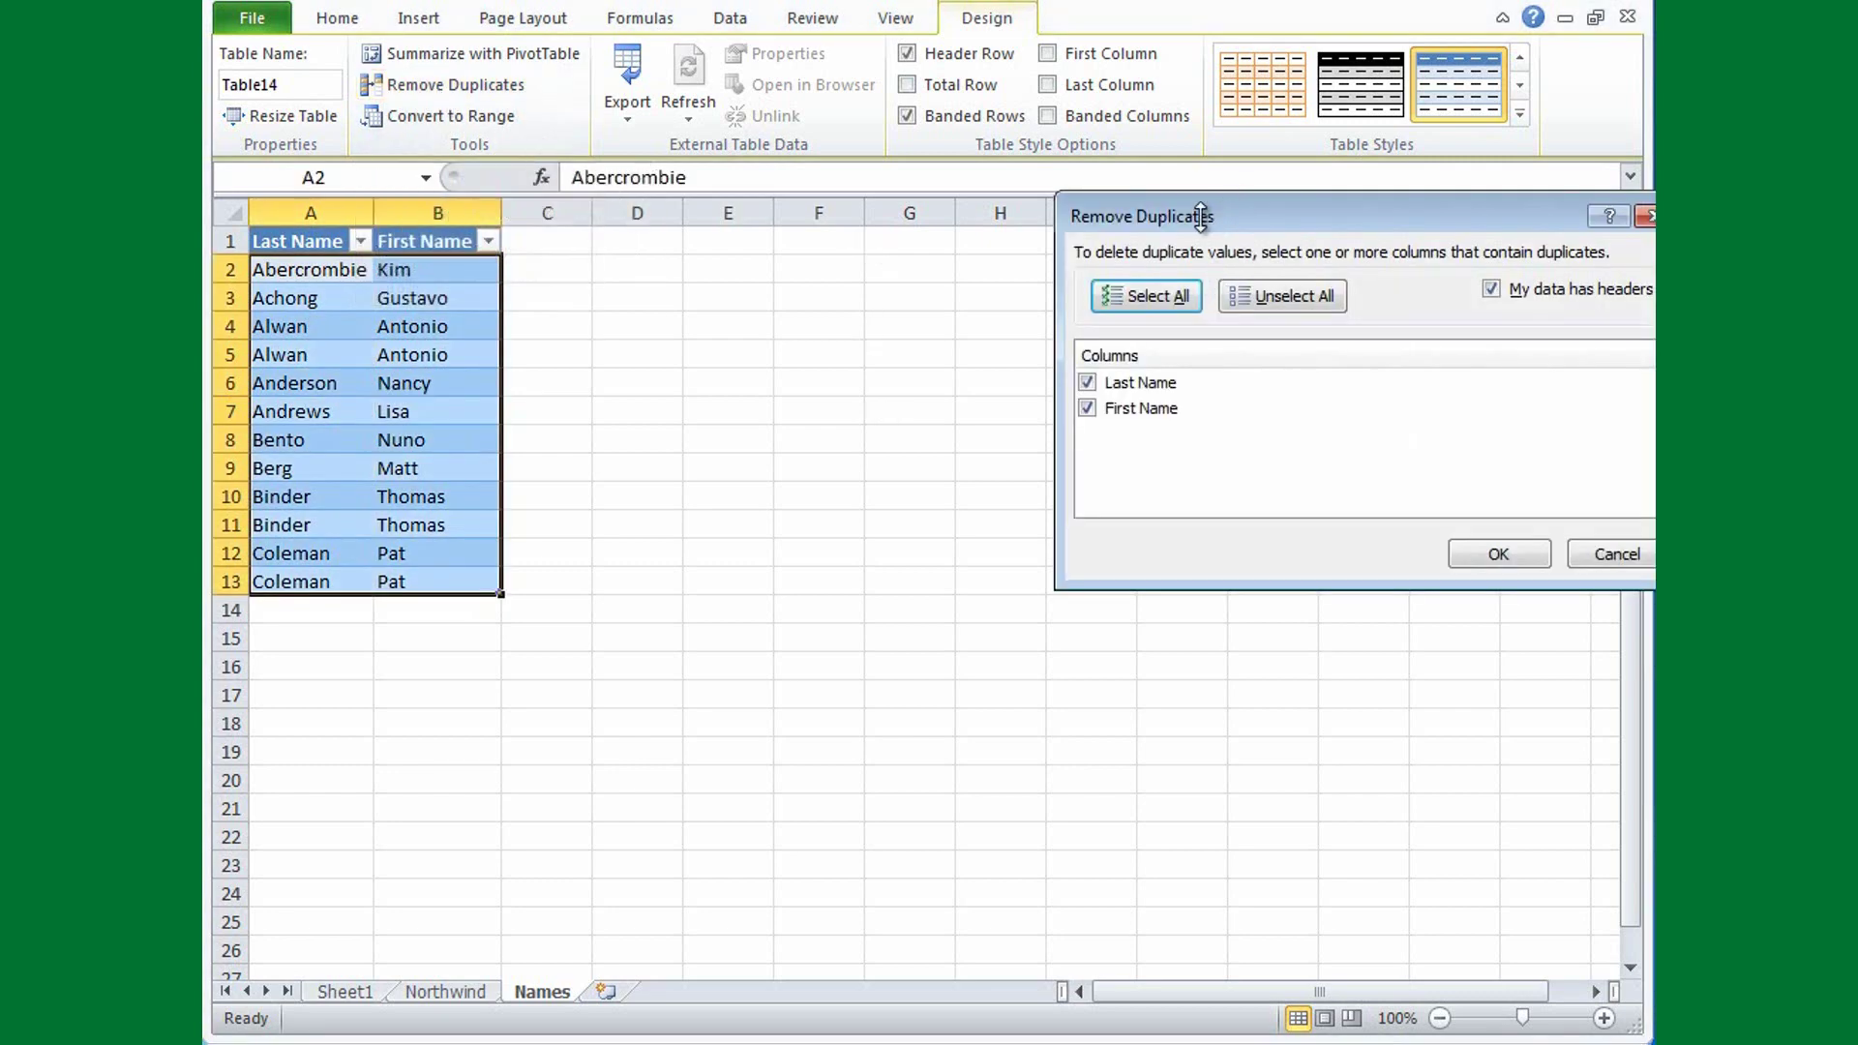
drag(1235, 217, 851, 251)
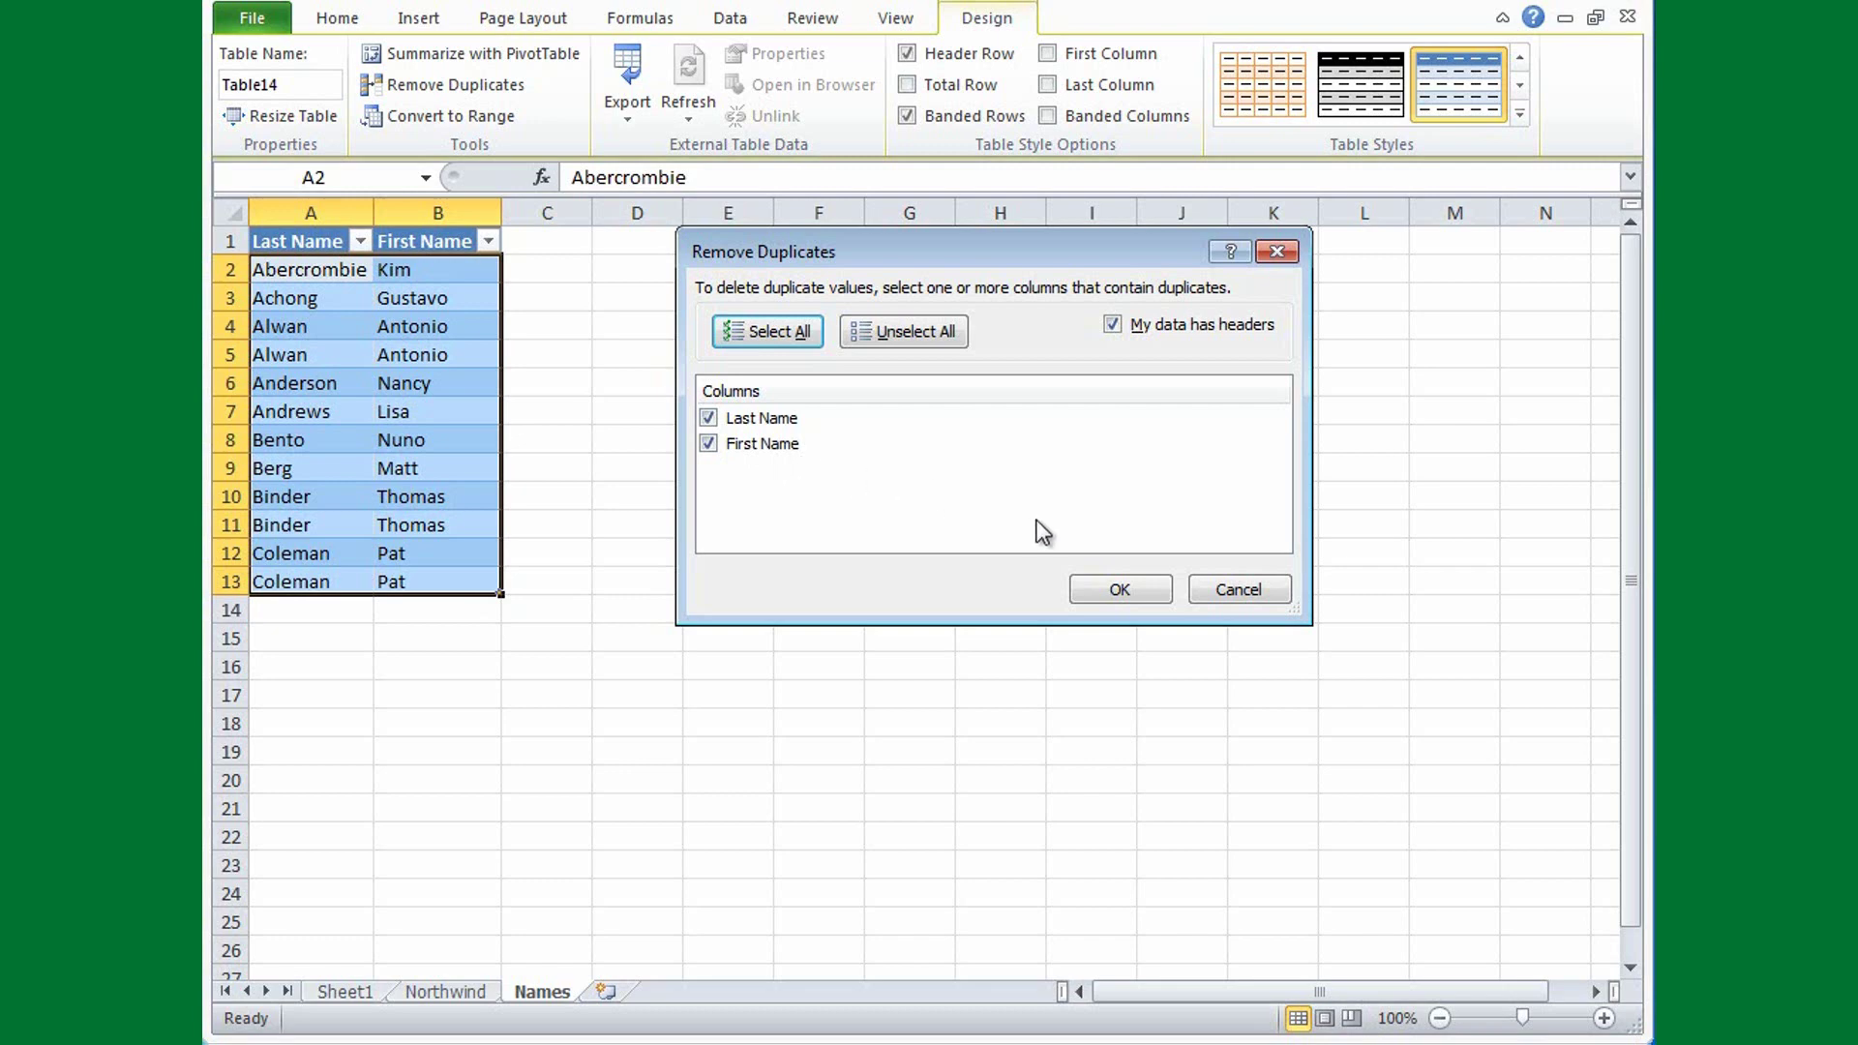
click(1120, 591)
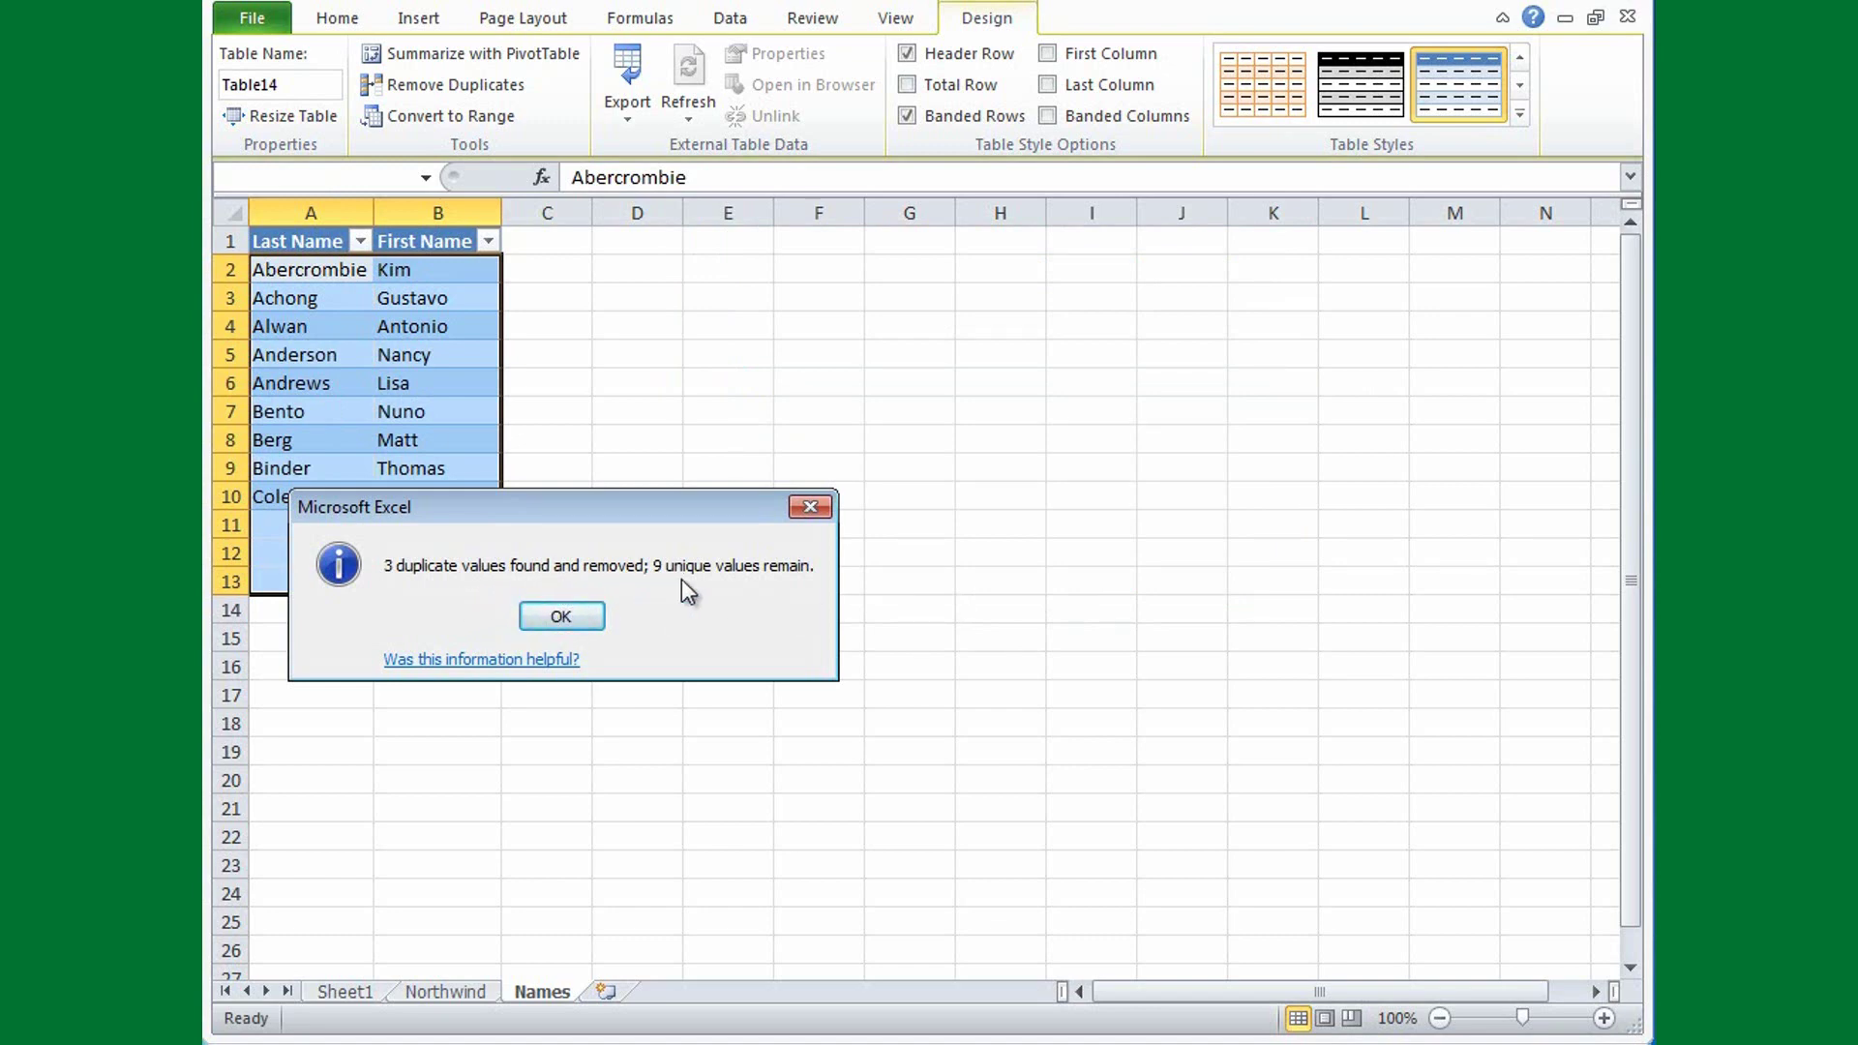
click(564, 617)
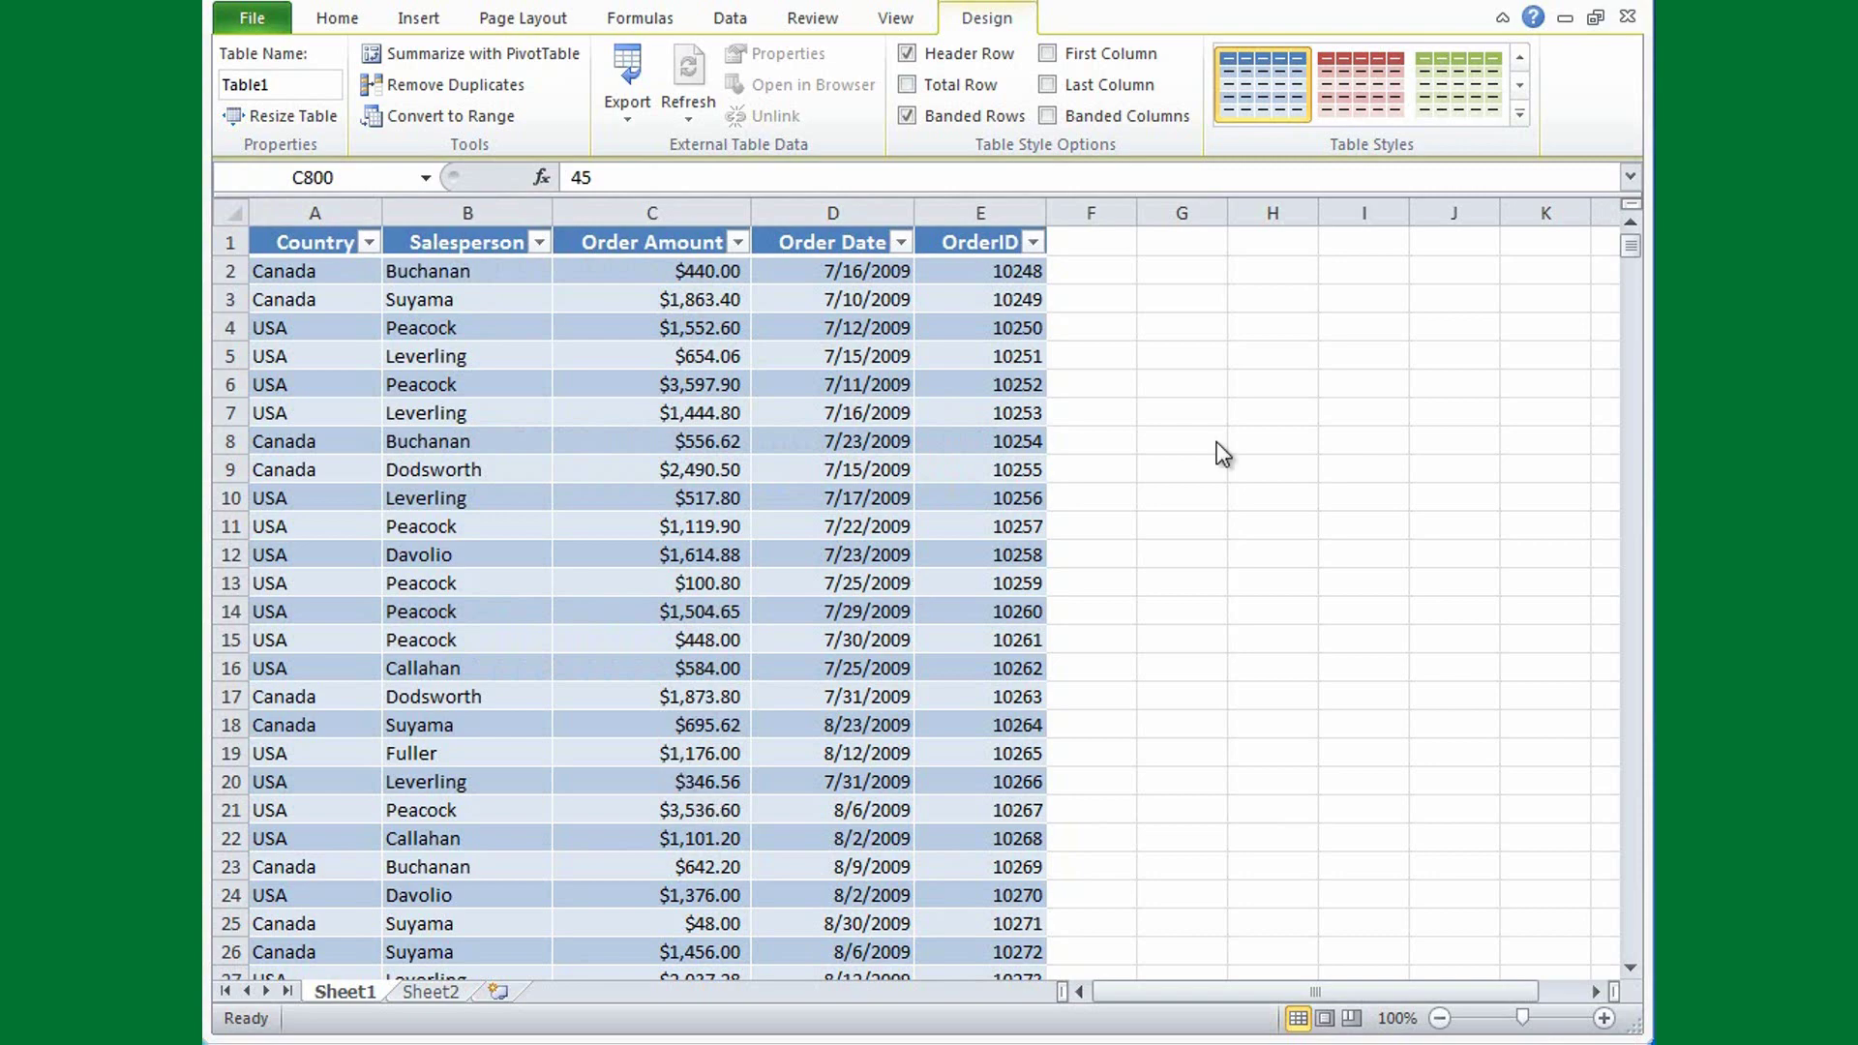
- Switch to the order workbook and select Order Amount cell C794 inside Table1
click(1629, 248)
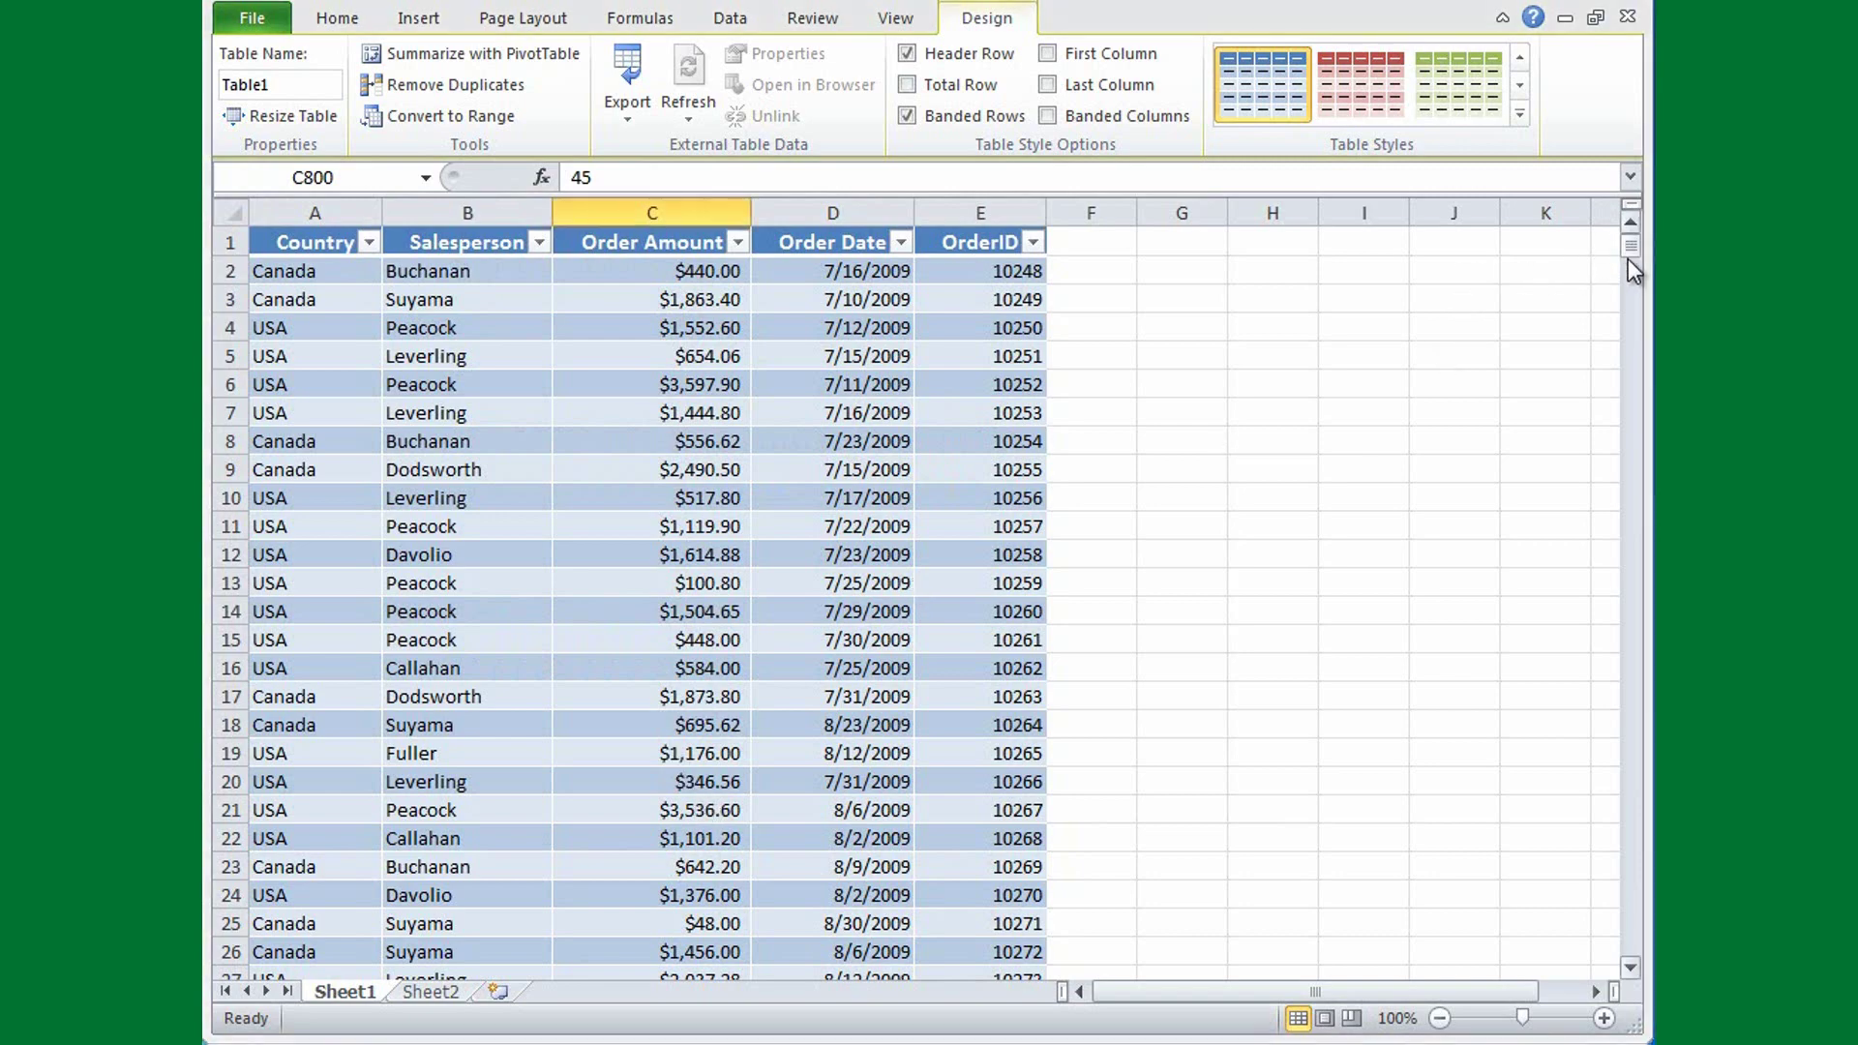
drag(1628, 251, 1612, 952)
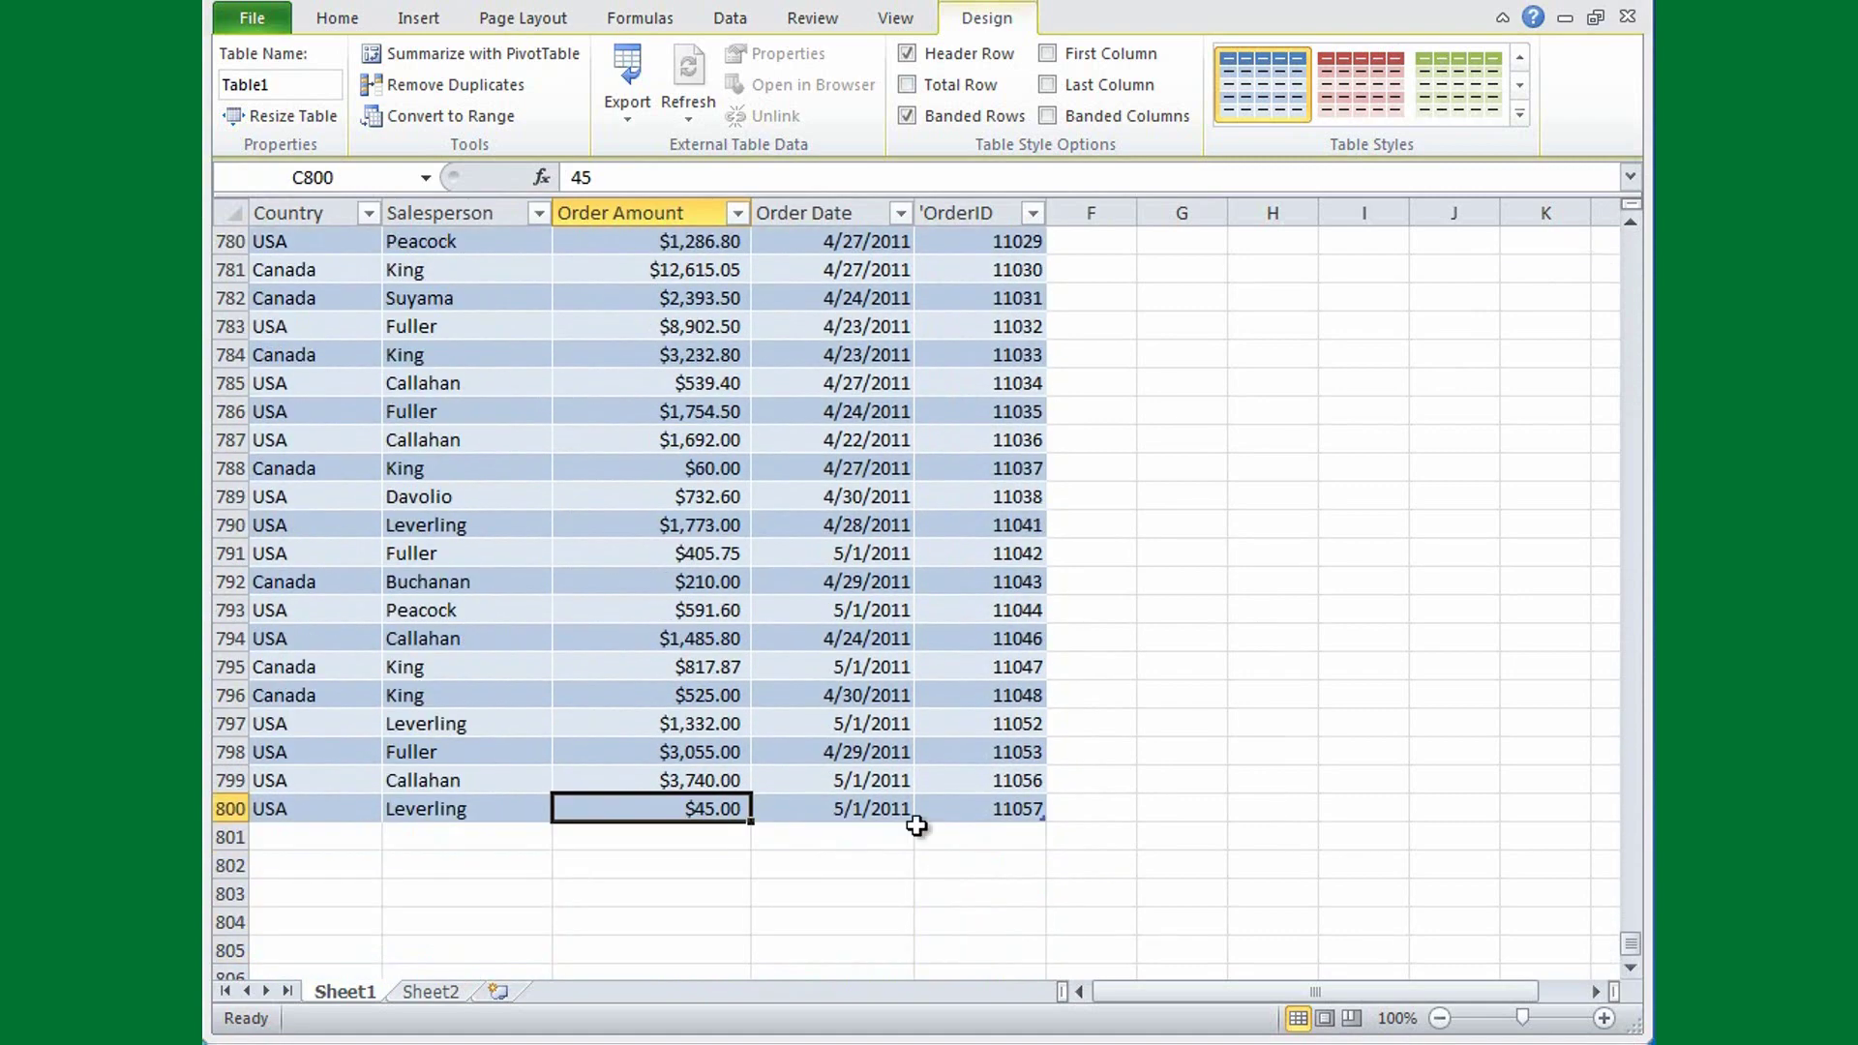
click(641, 837)
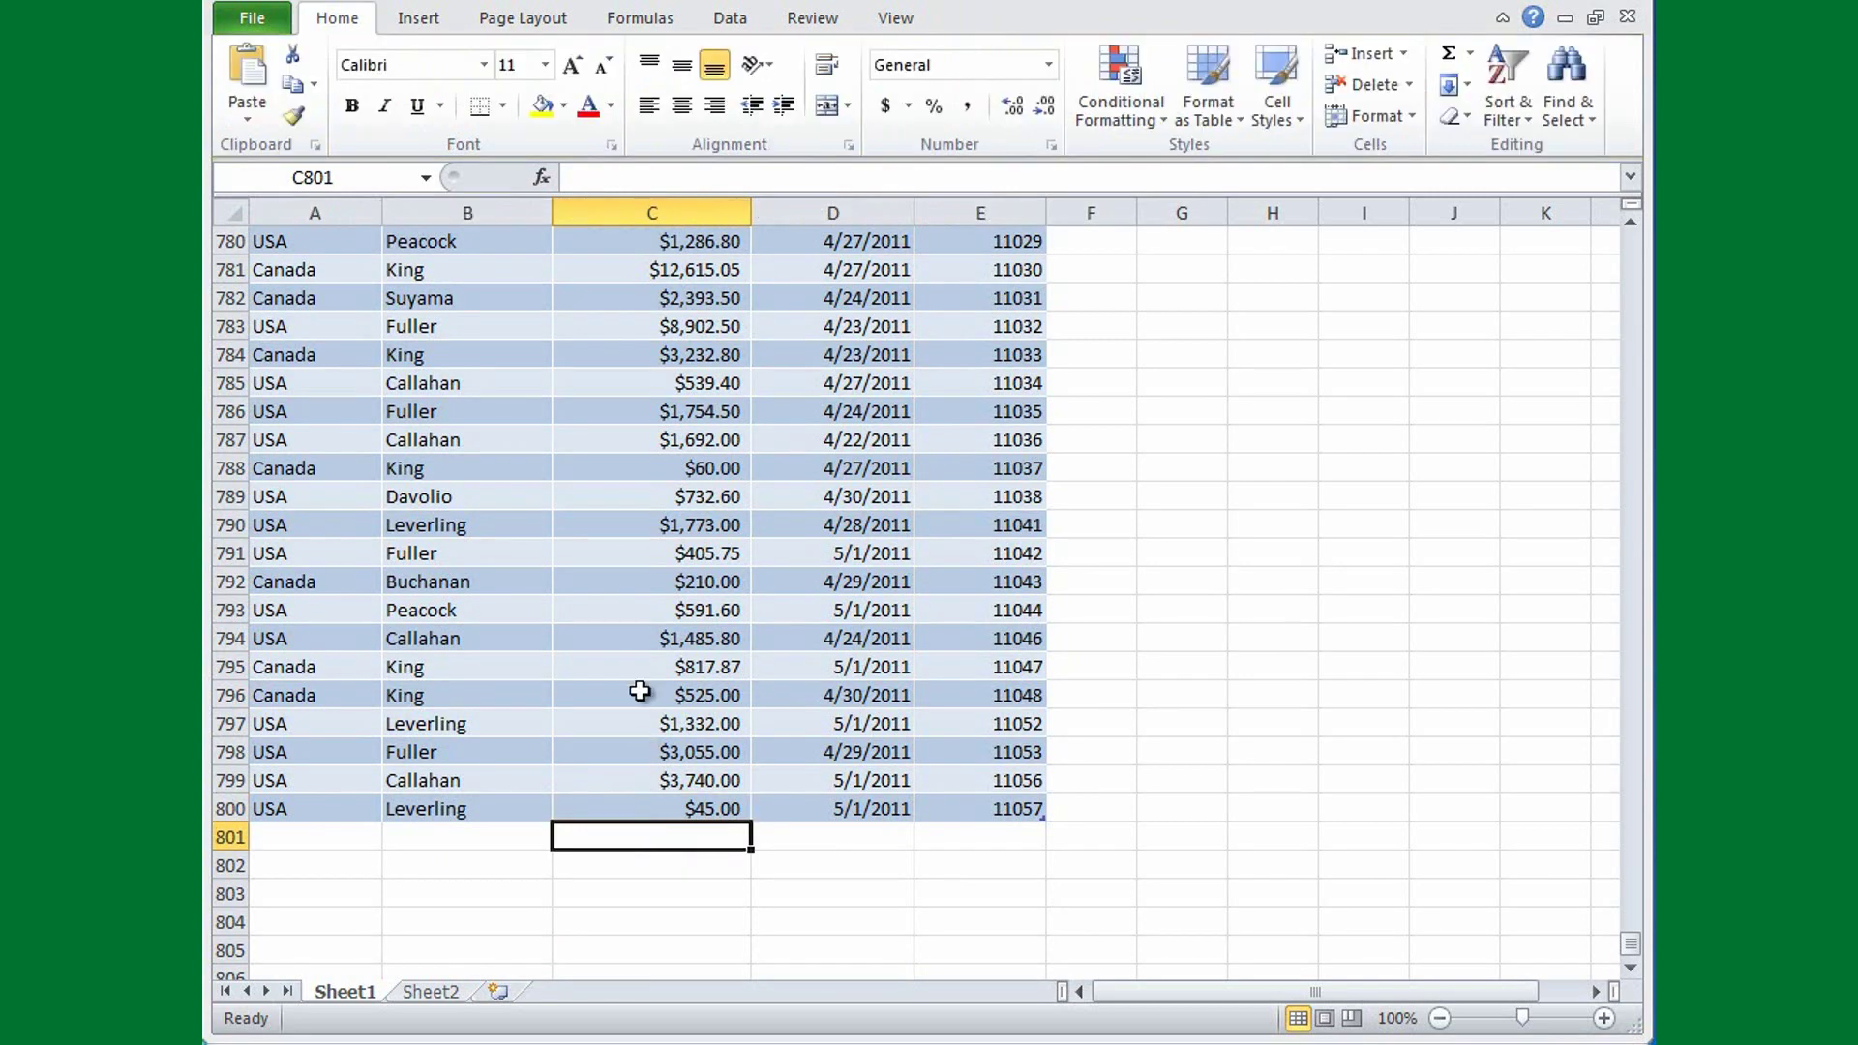
click(638, 632)
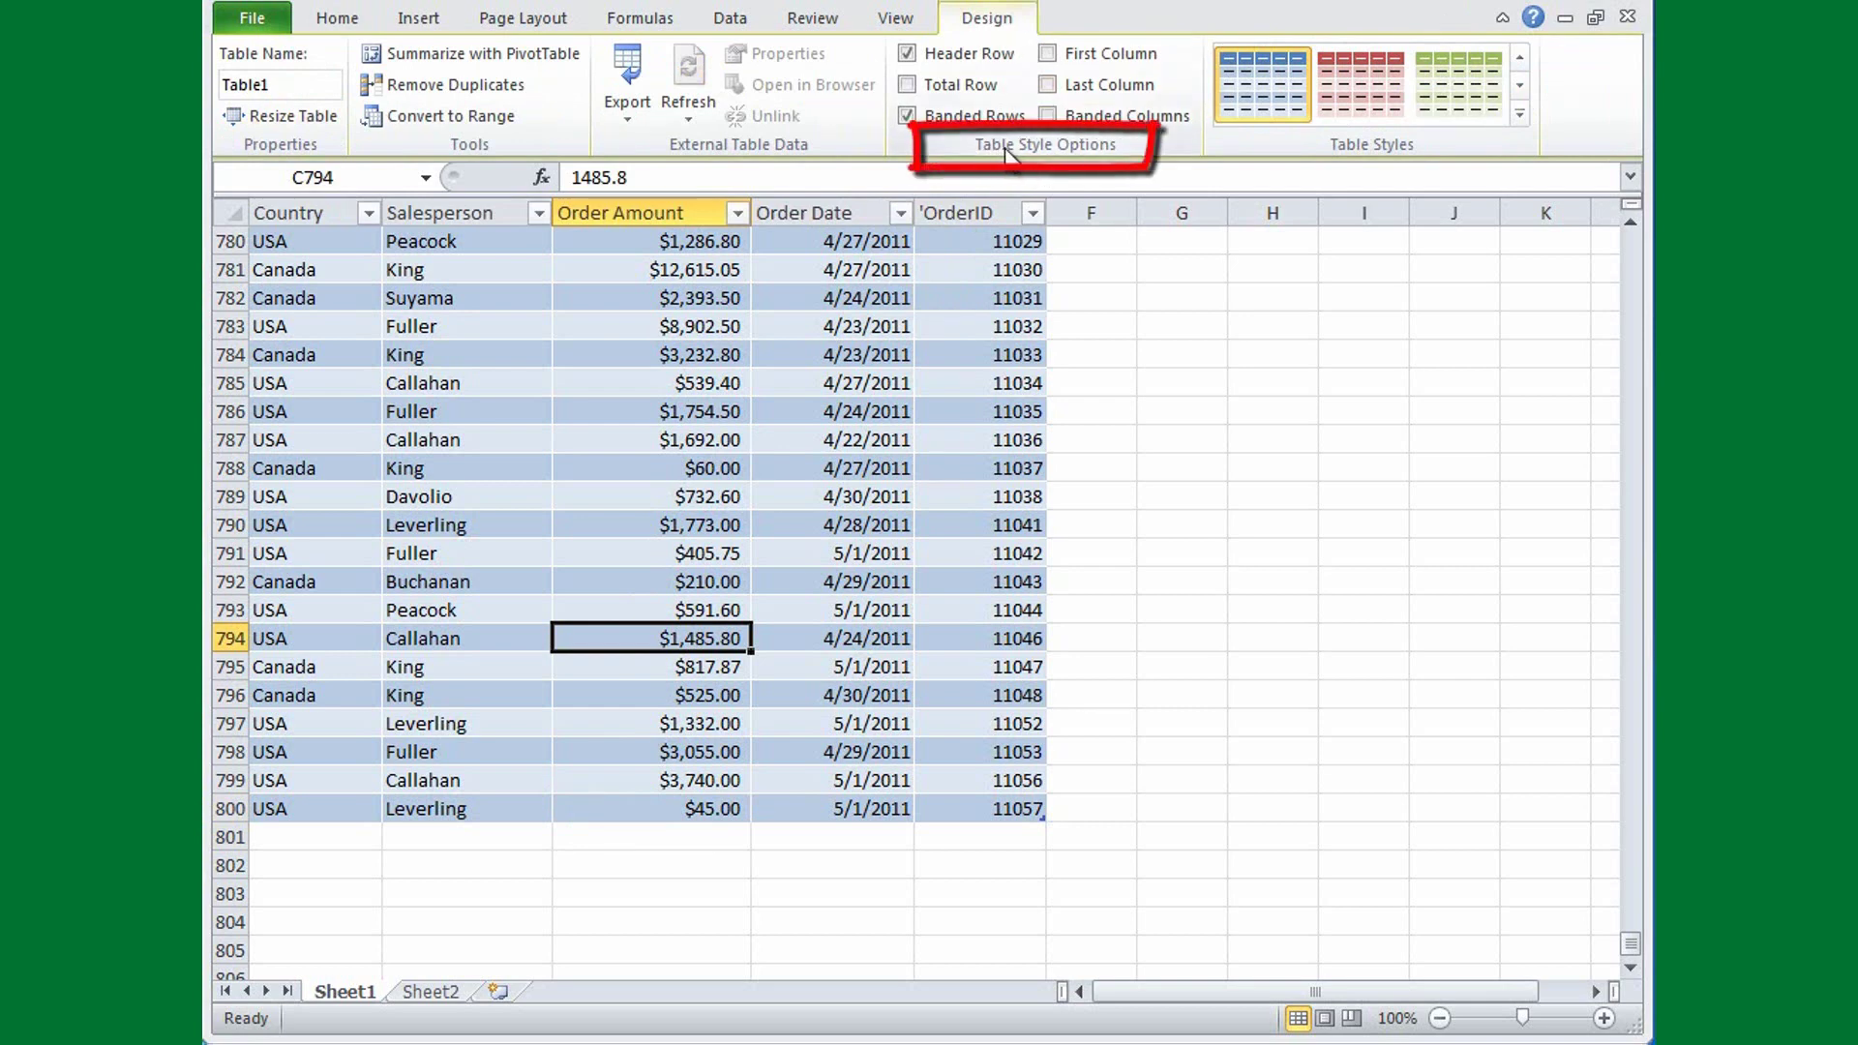
- Turn on Table1's Total Row and open the summary choices for Order Amount cell C801
click(908, 84)
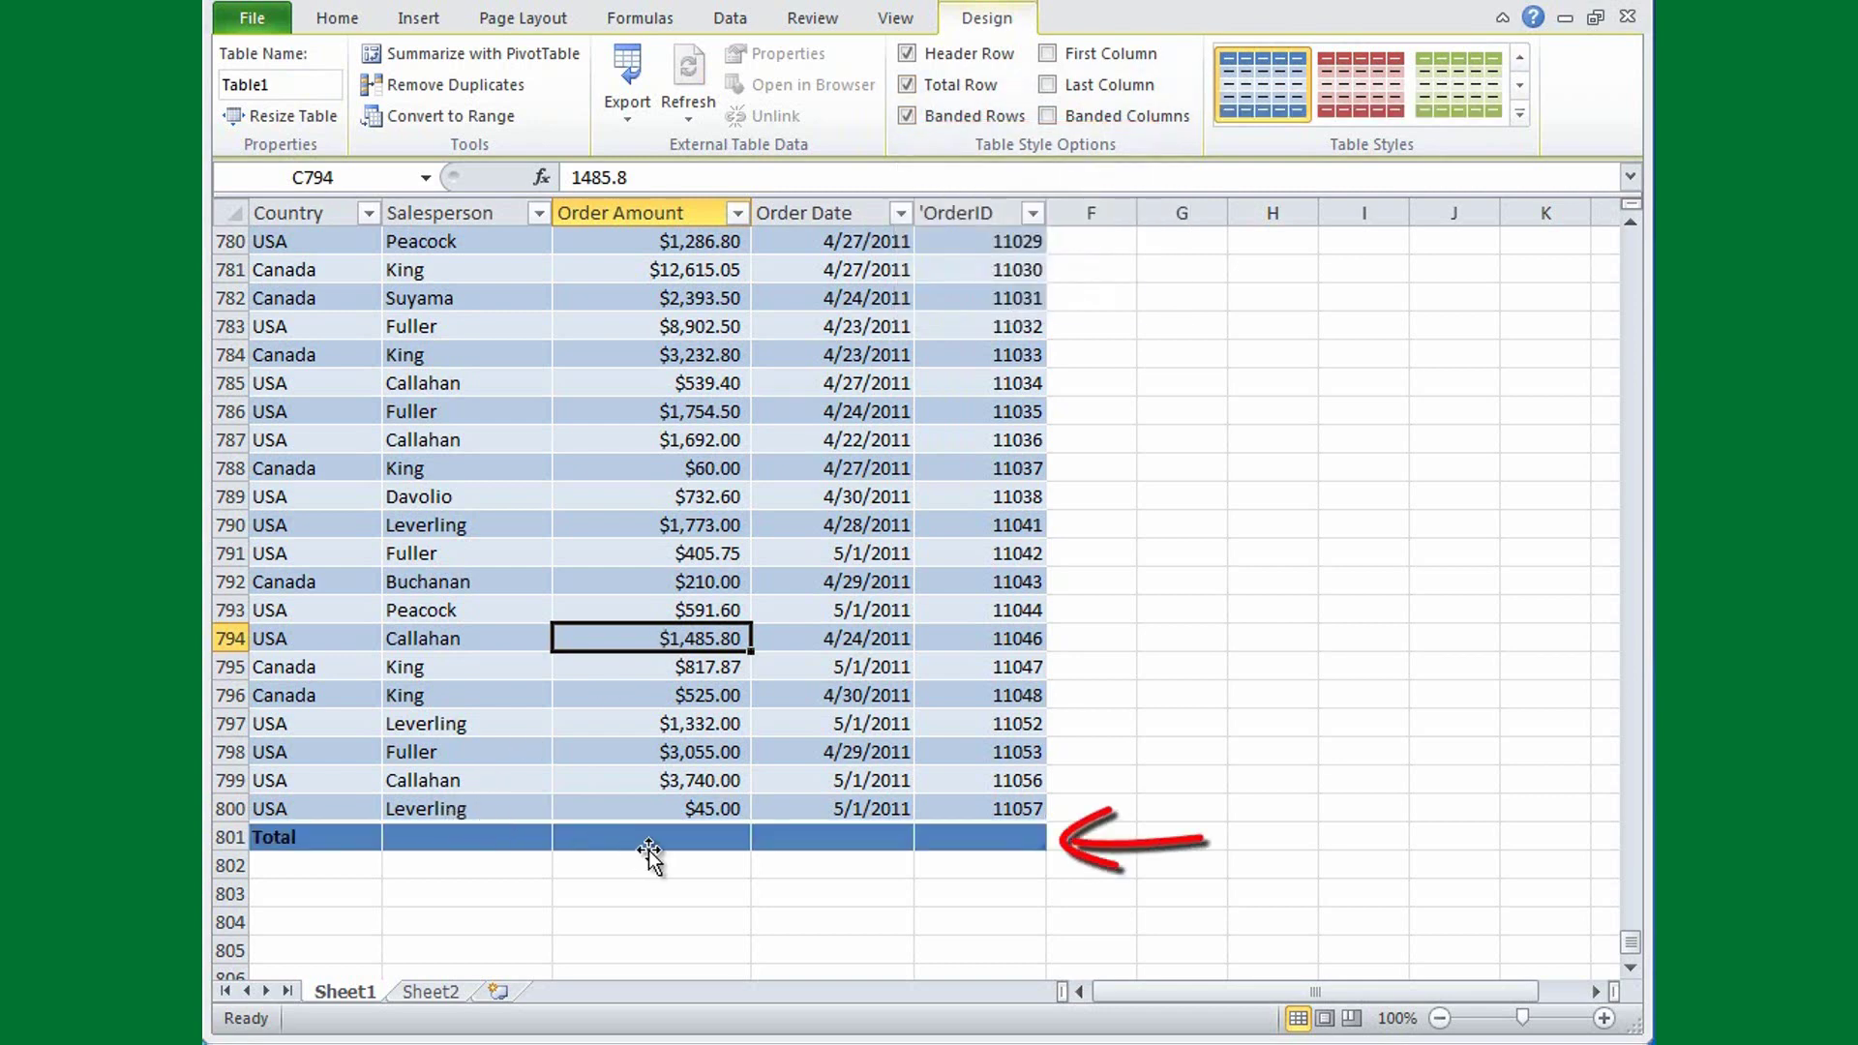
click(731, 841)
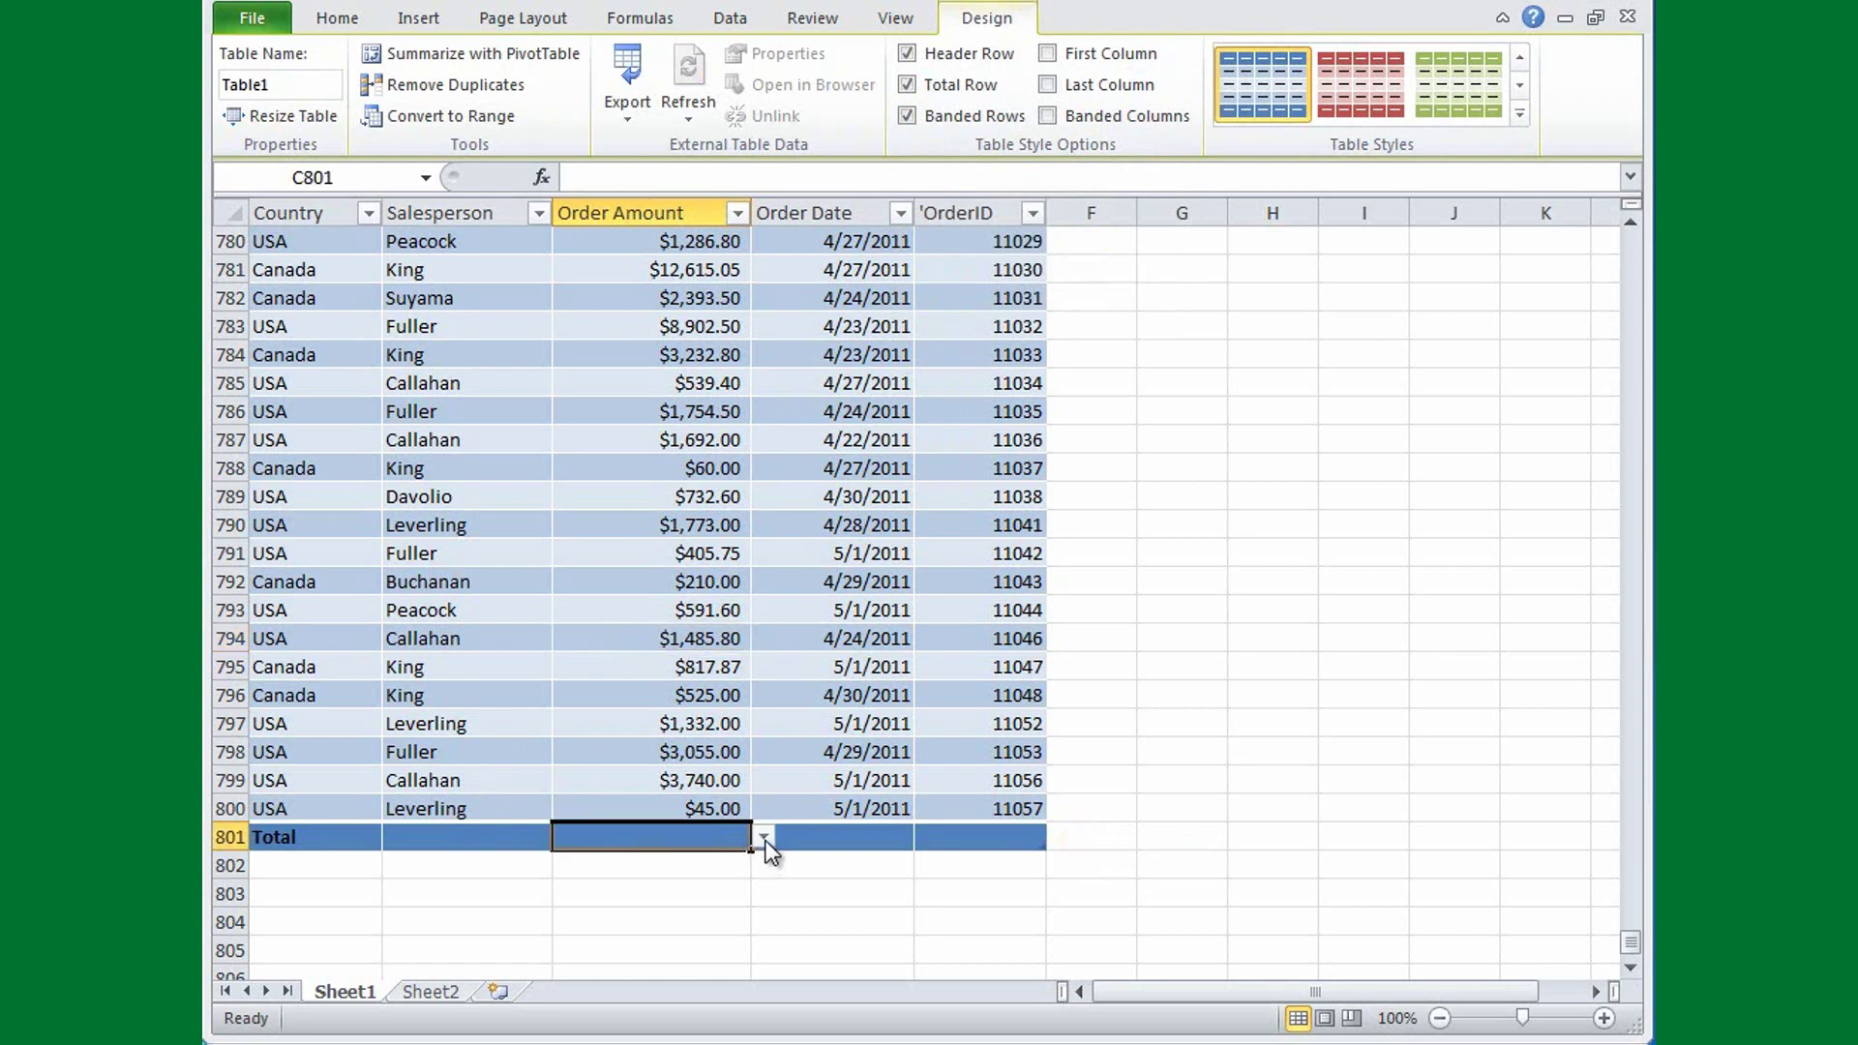
click(764, 838)
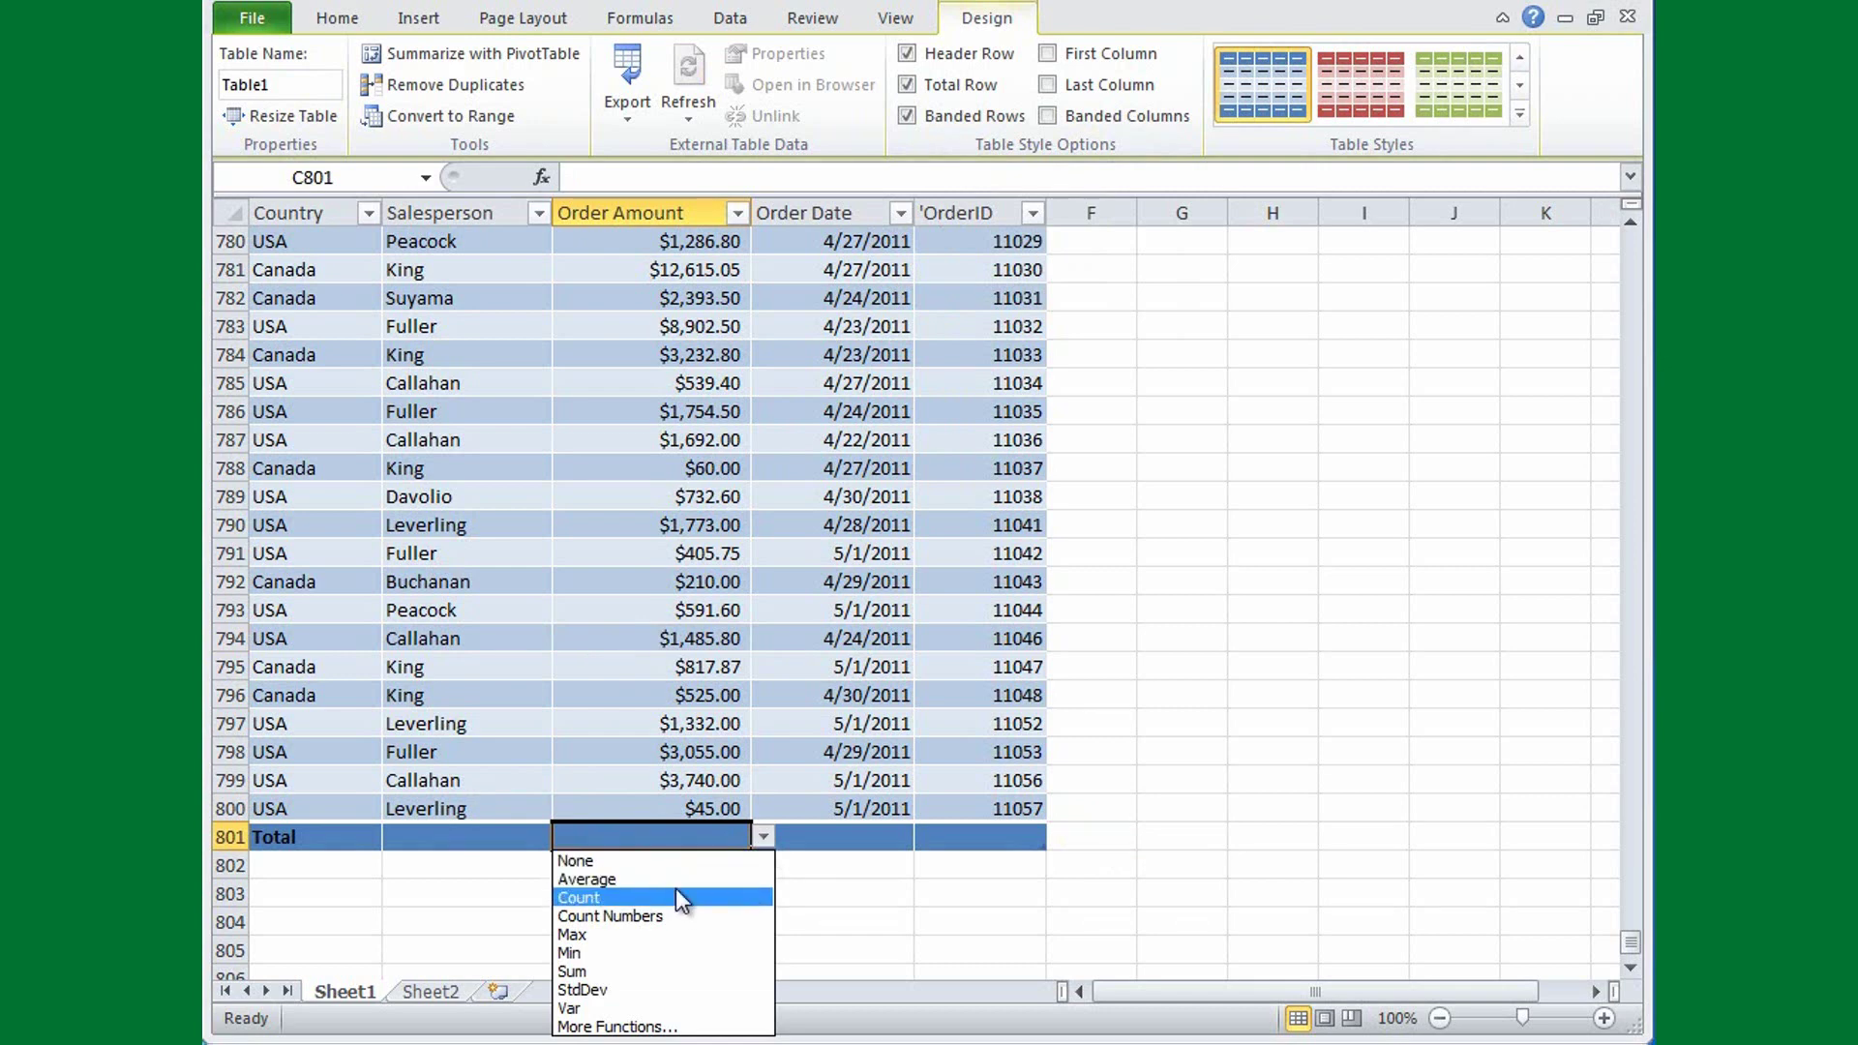
- Choose Sum for the Order Amount total, giving $1,228,327.40
click(629, 971)
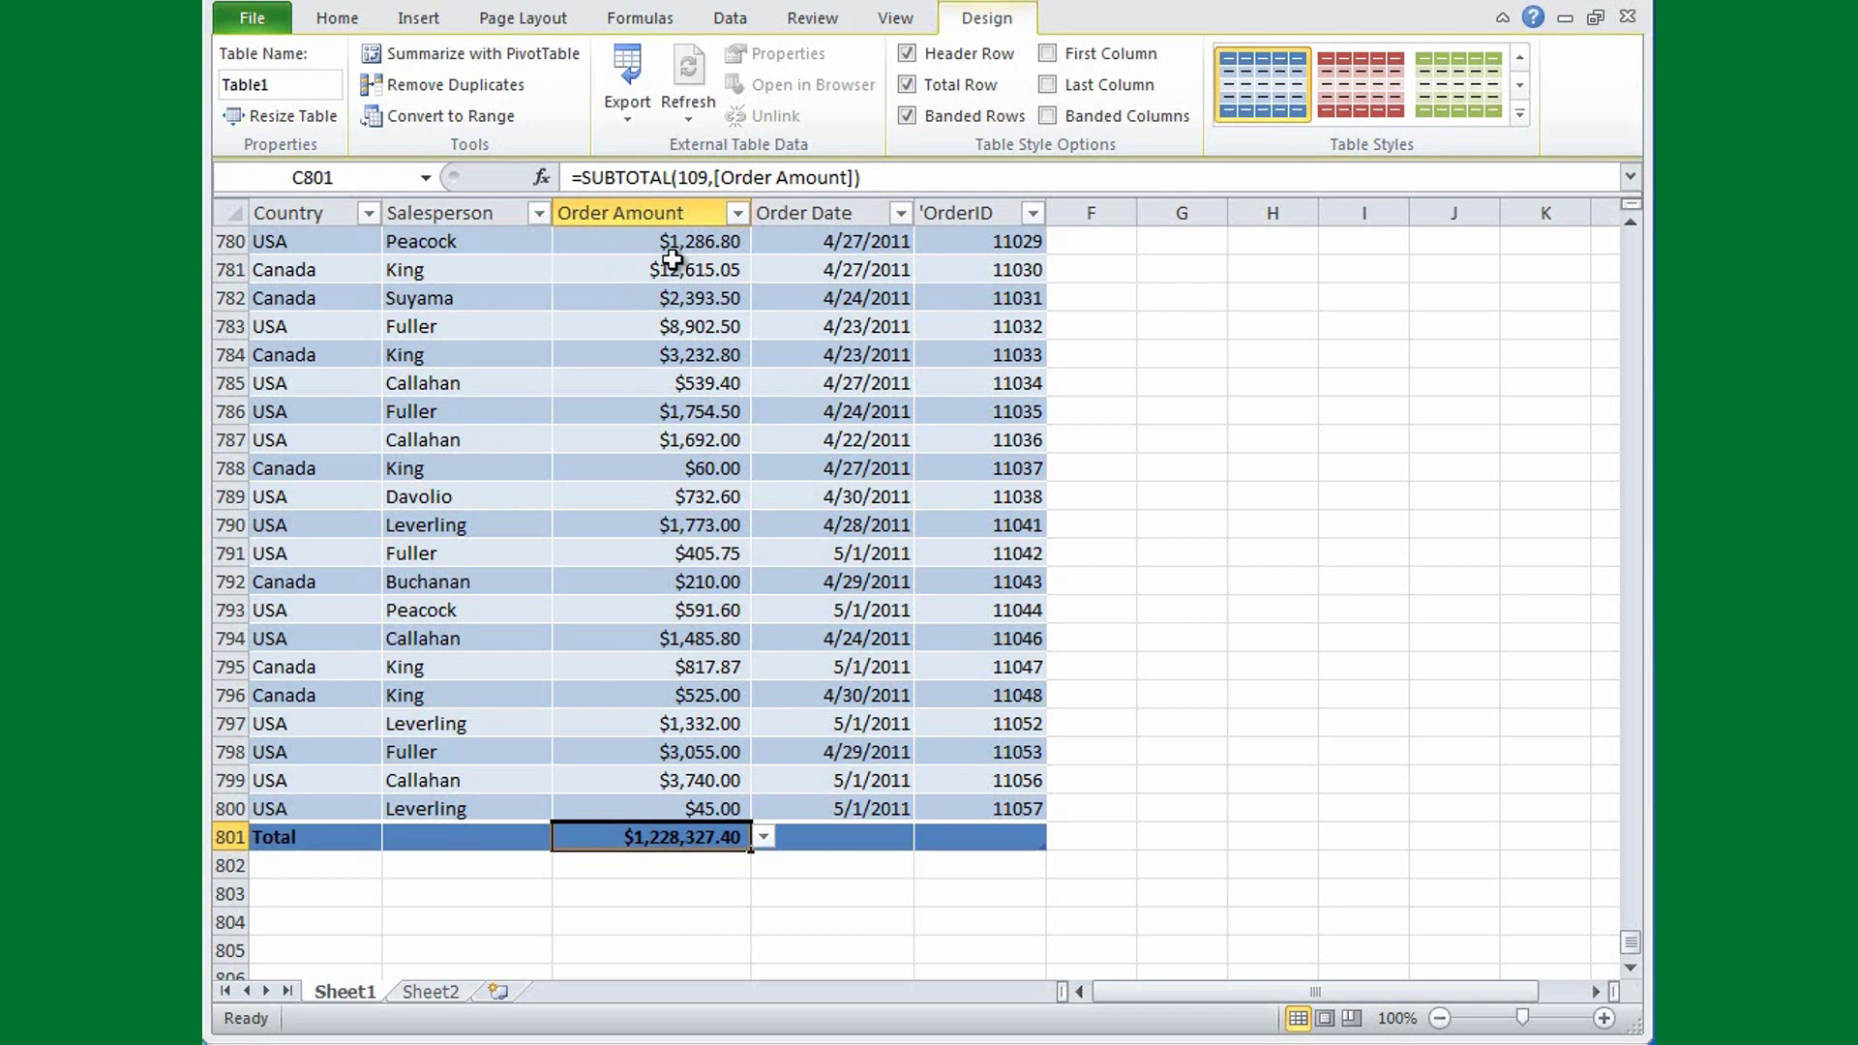
- Filter Salesperson to Buchanan only, showing 42 of 799 records and a $68,792.25 total
click(538, 215)
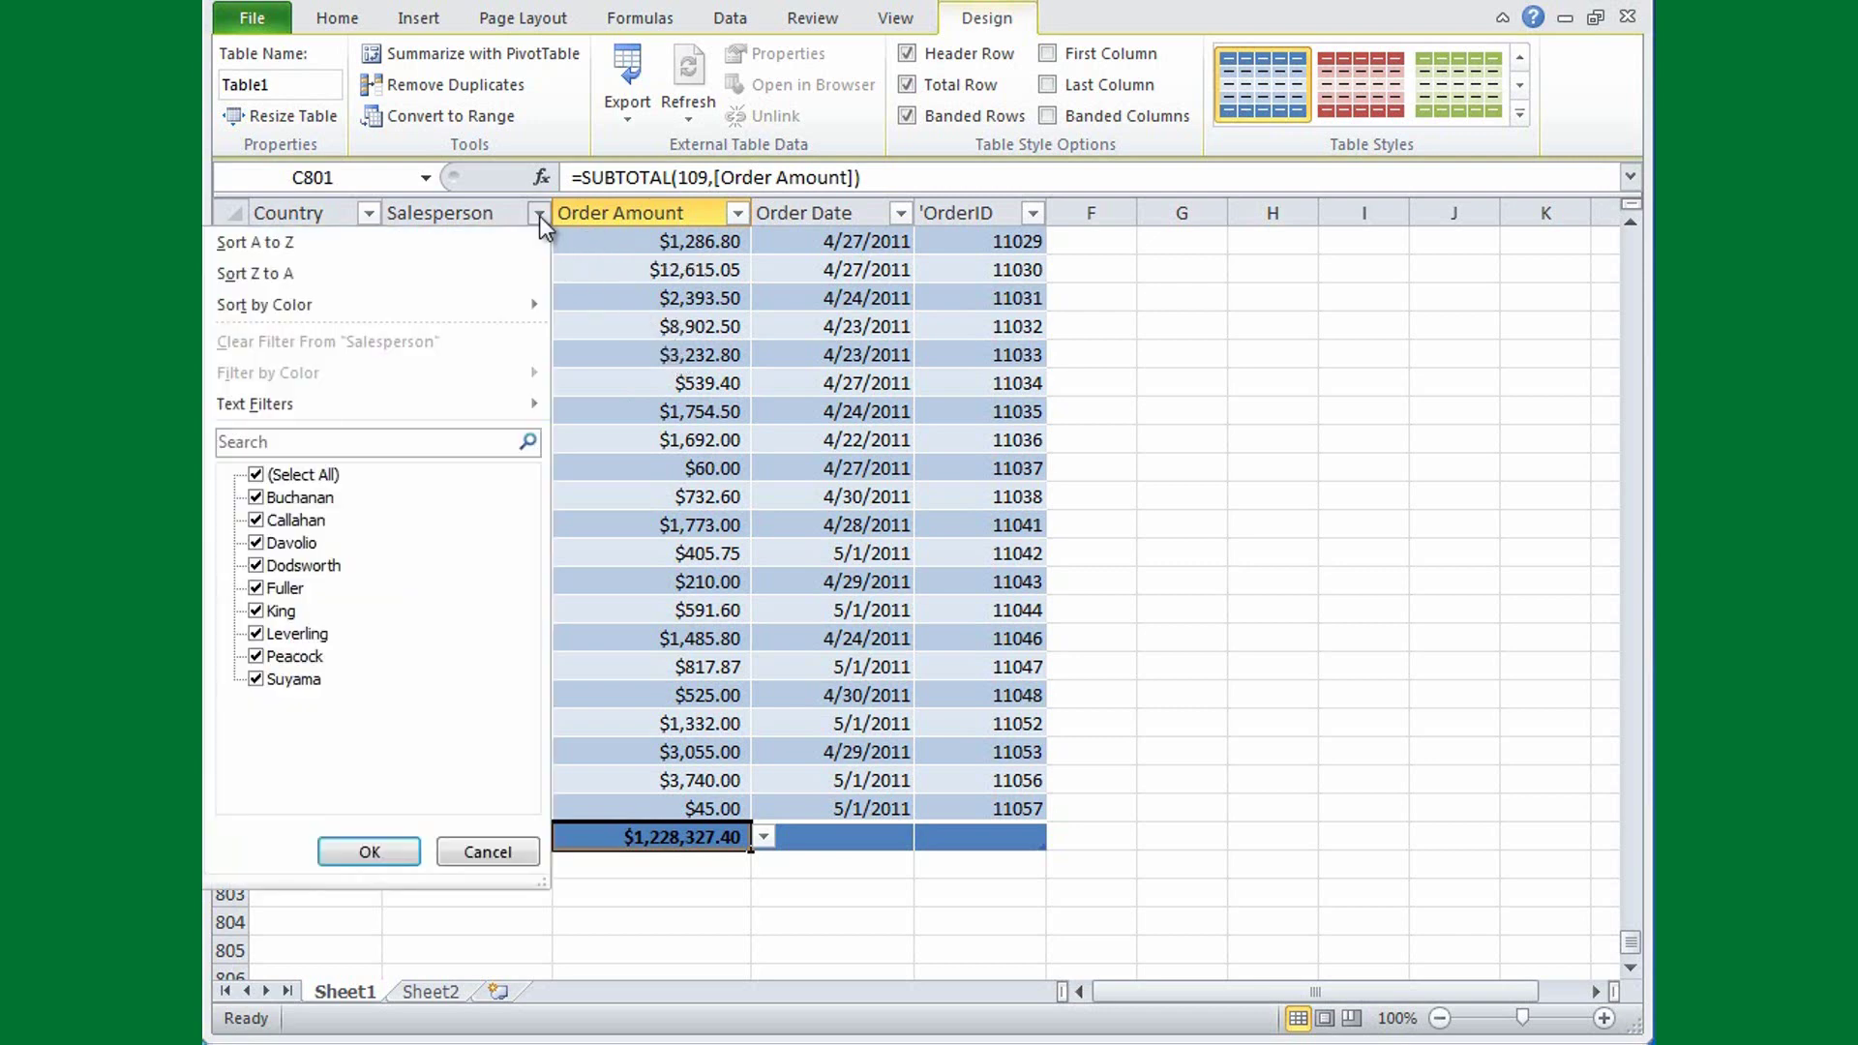
click(256, 474)
click(255, 497)
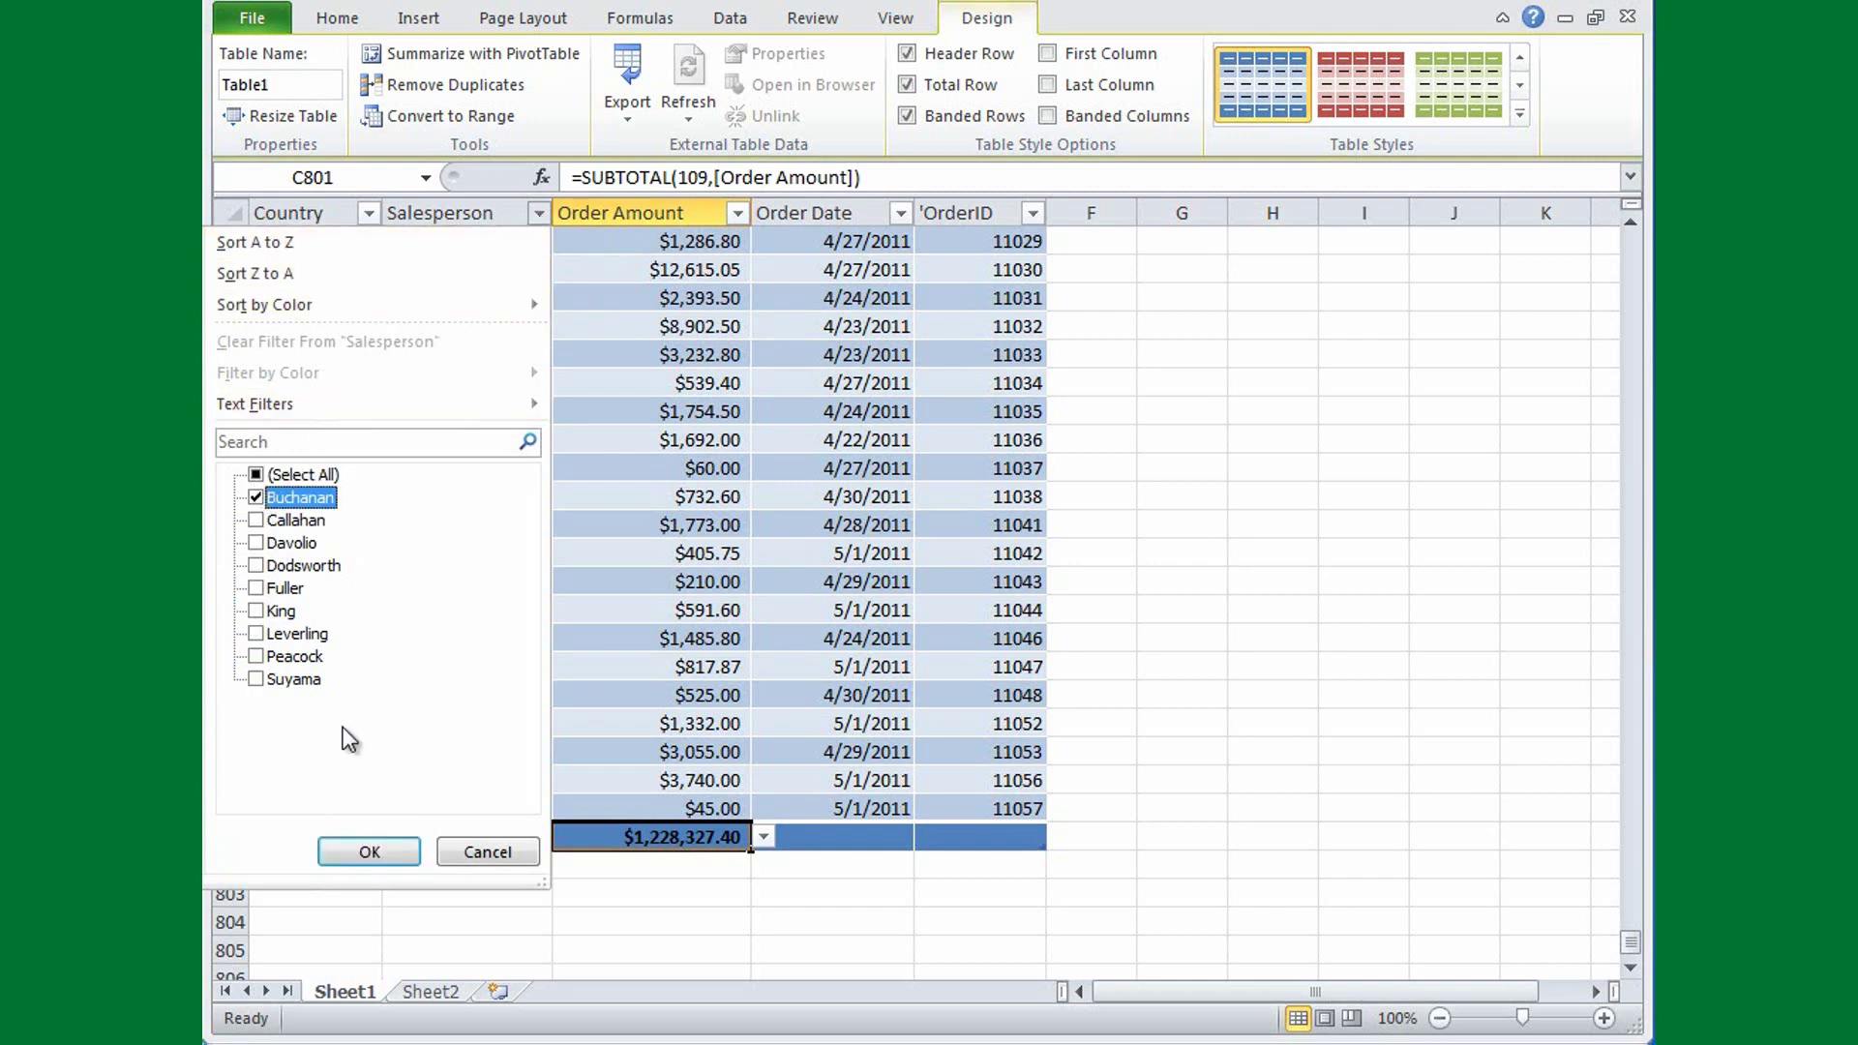
click(368, 852)
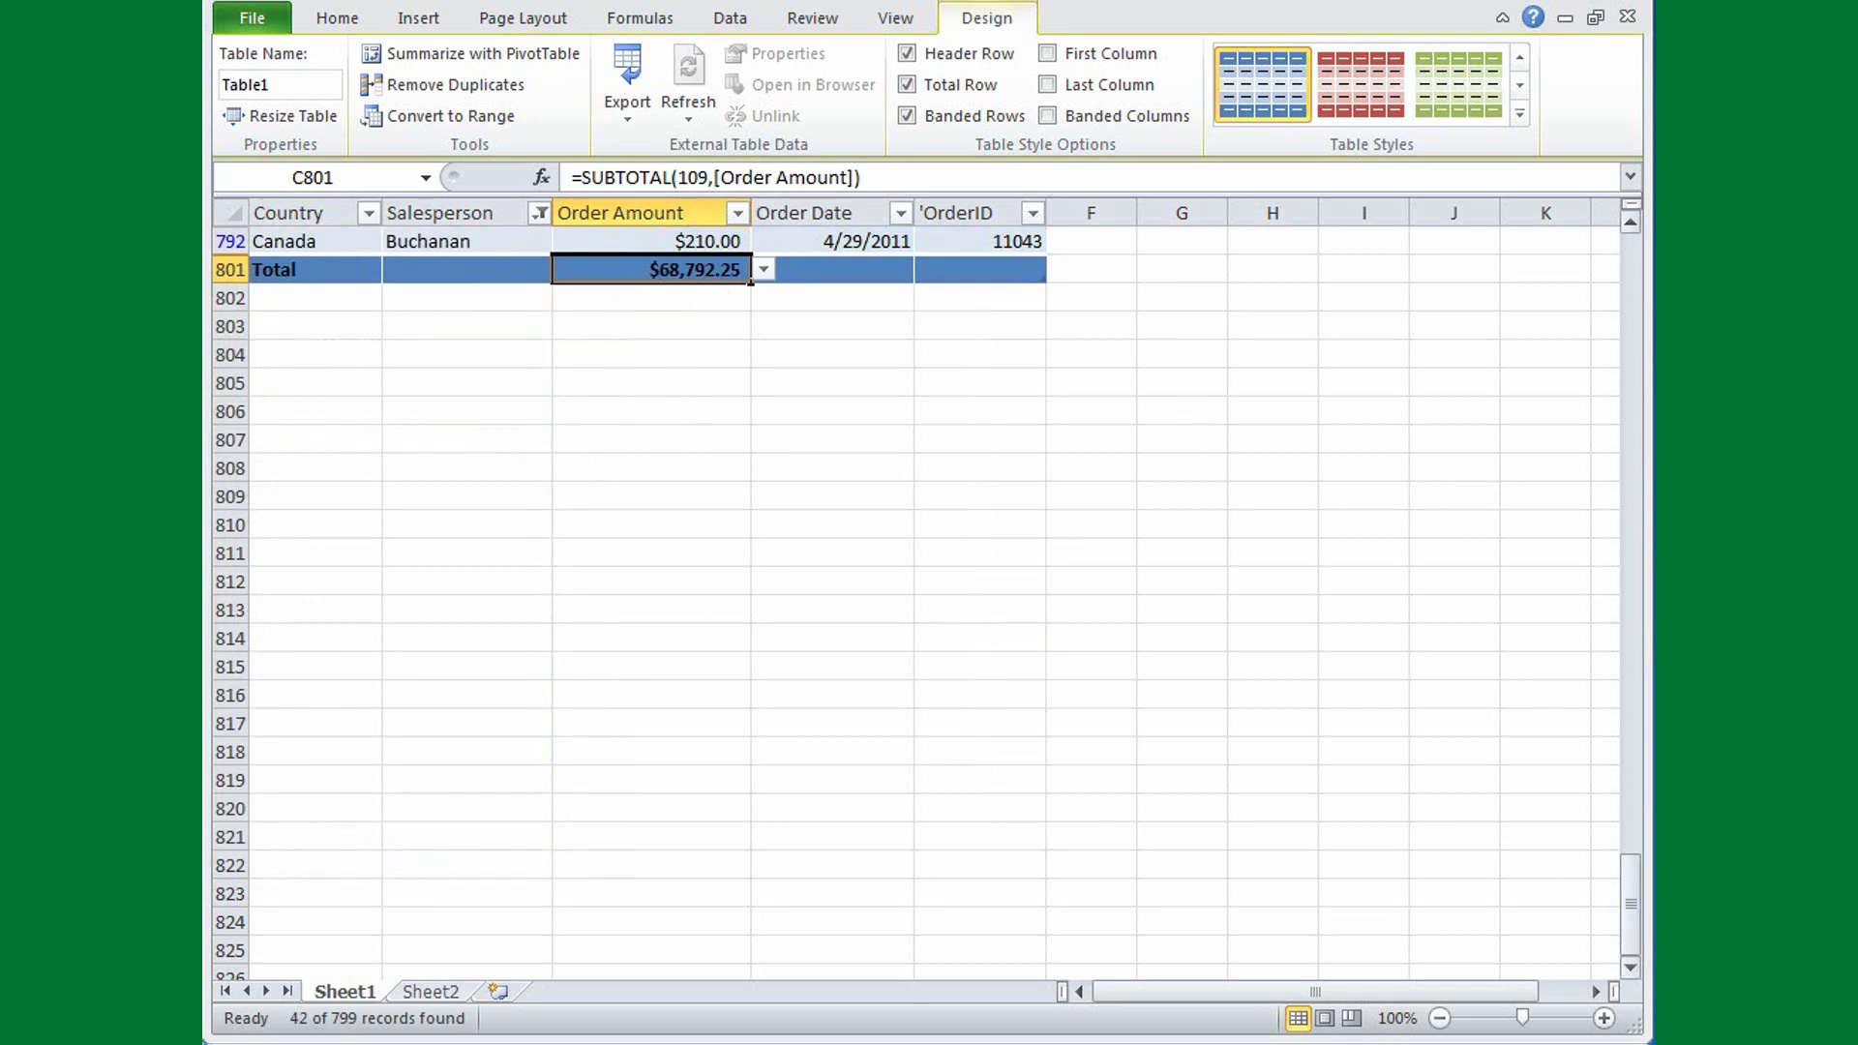
drag(1629, 874, 1643, 753)
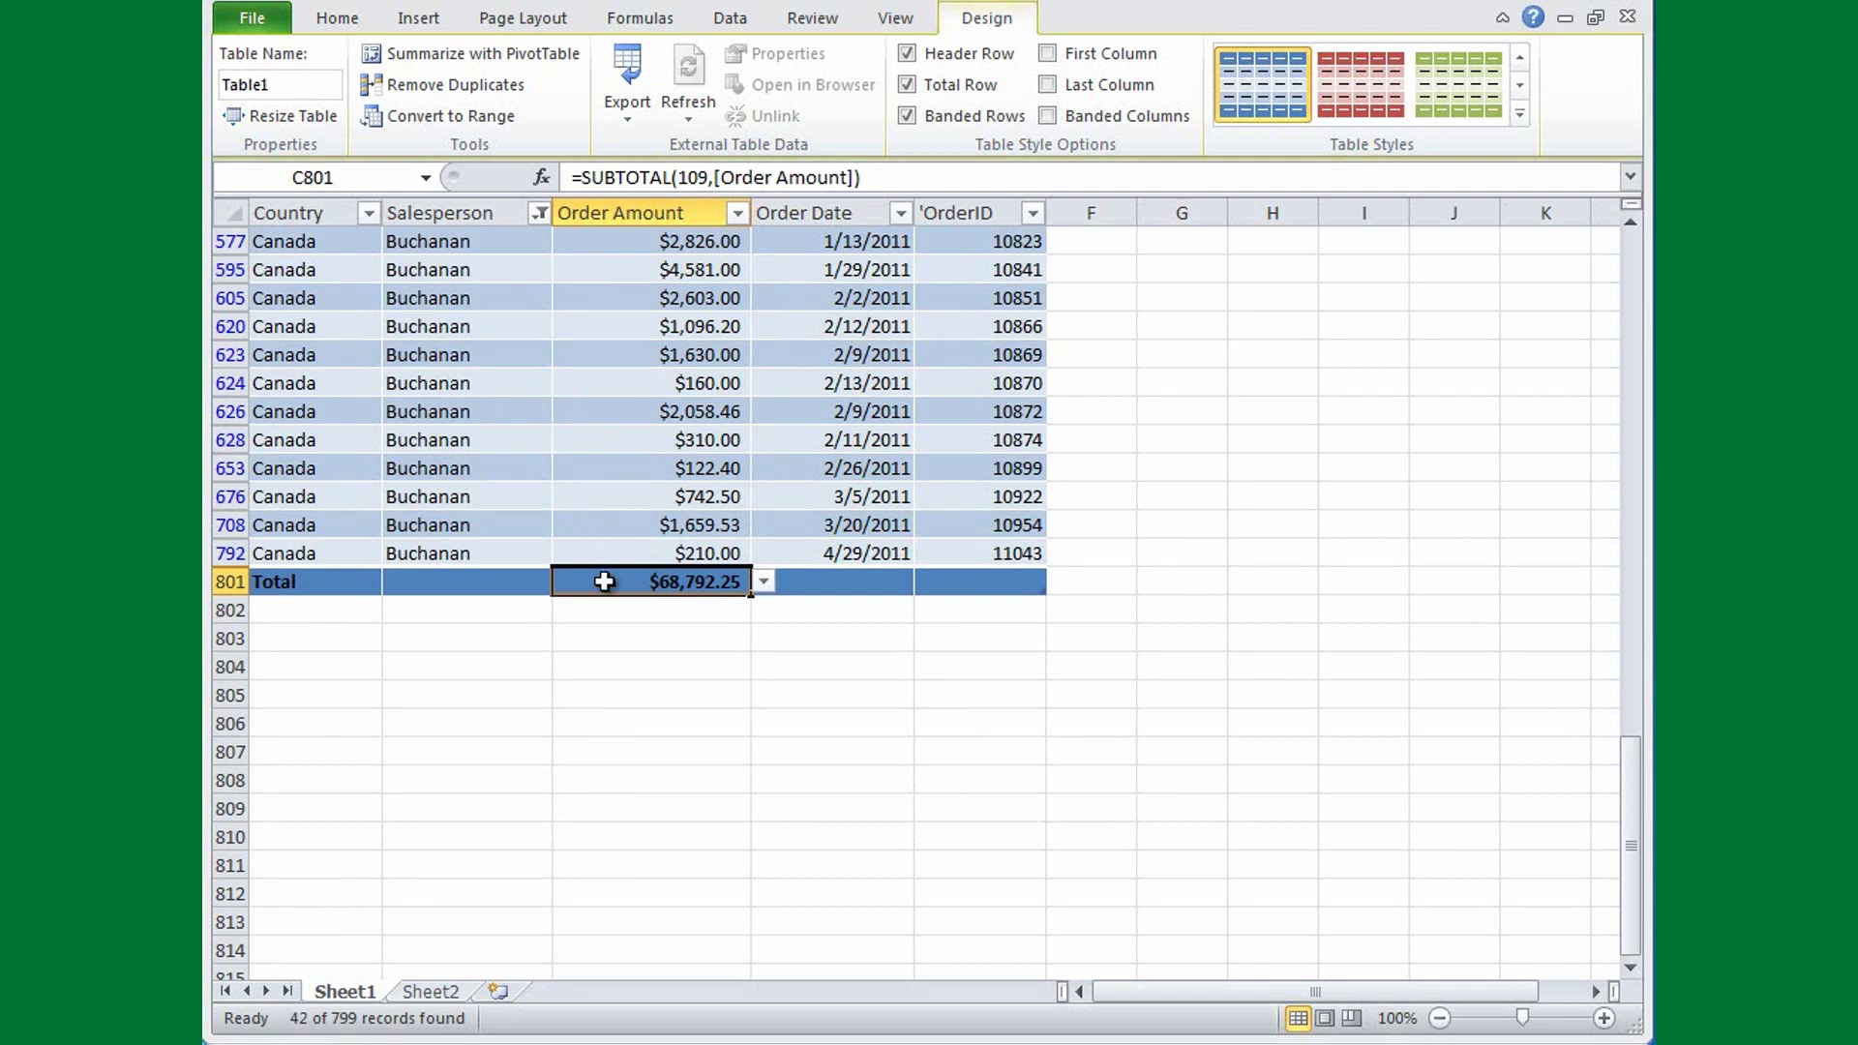
- Change the C801 total to Average, showing $1,637.91 for Buchanan's orders
click(764, 582)
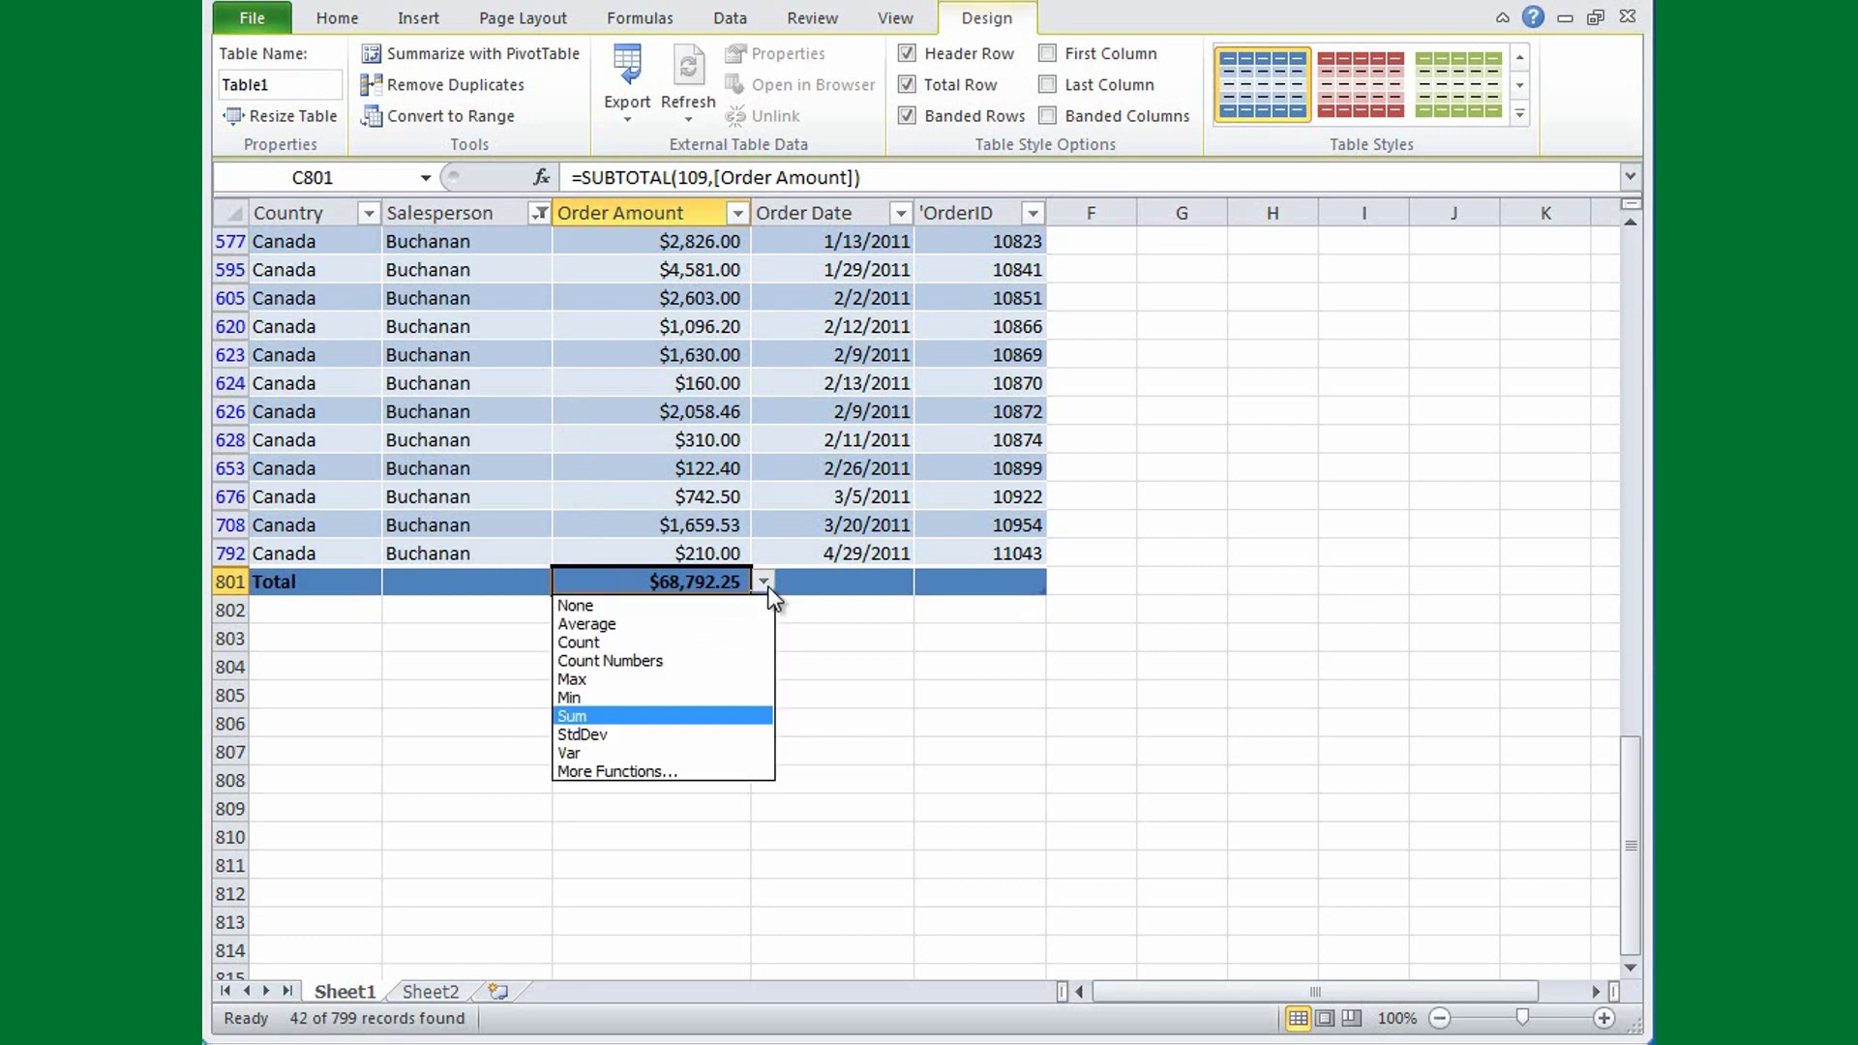
click(644, 624)
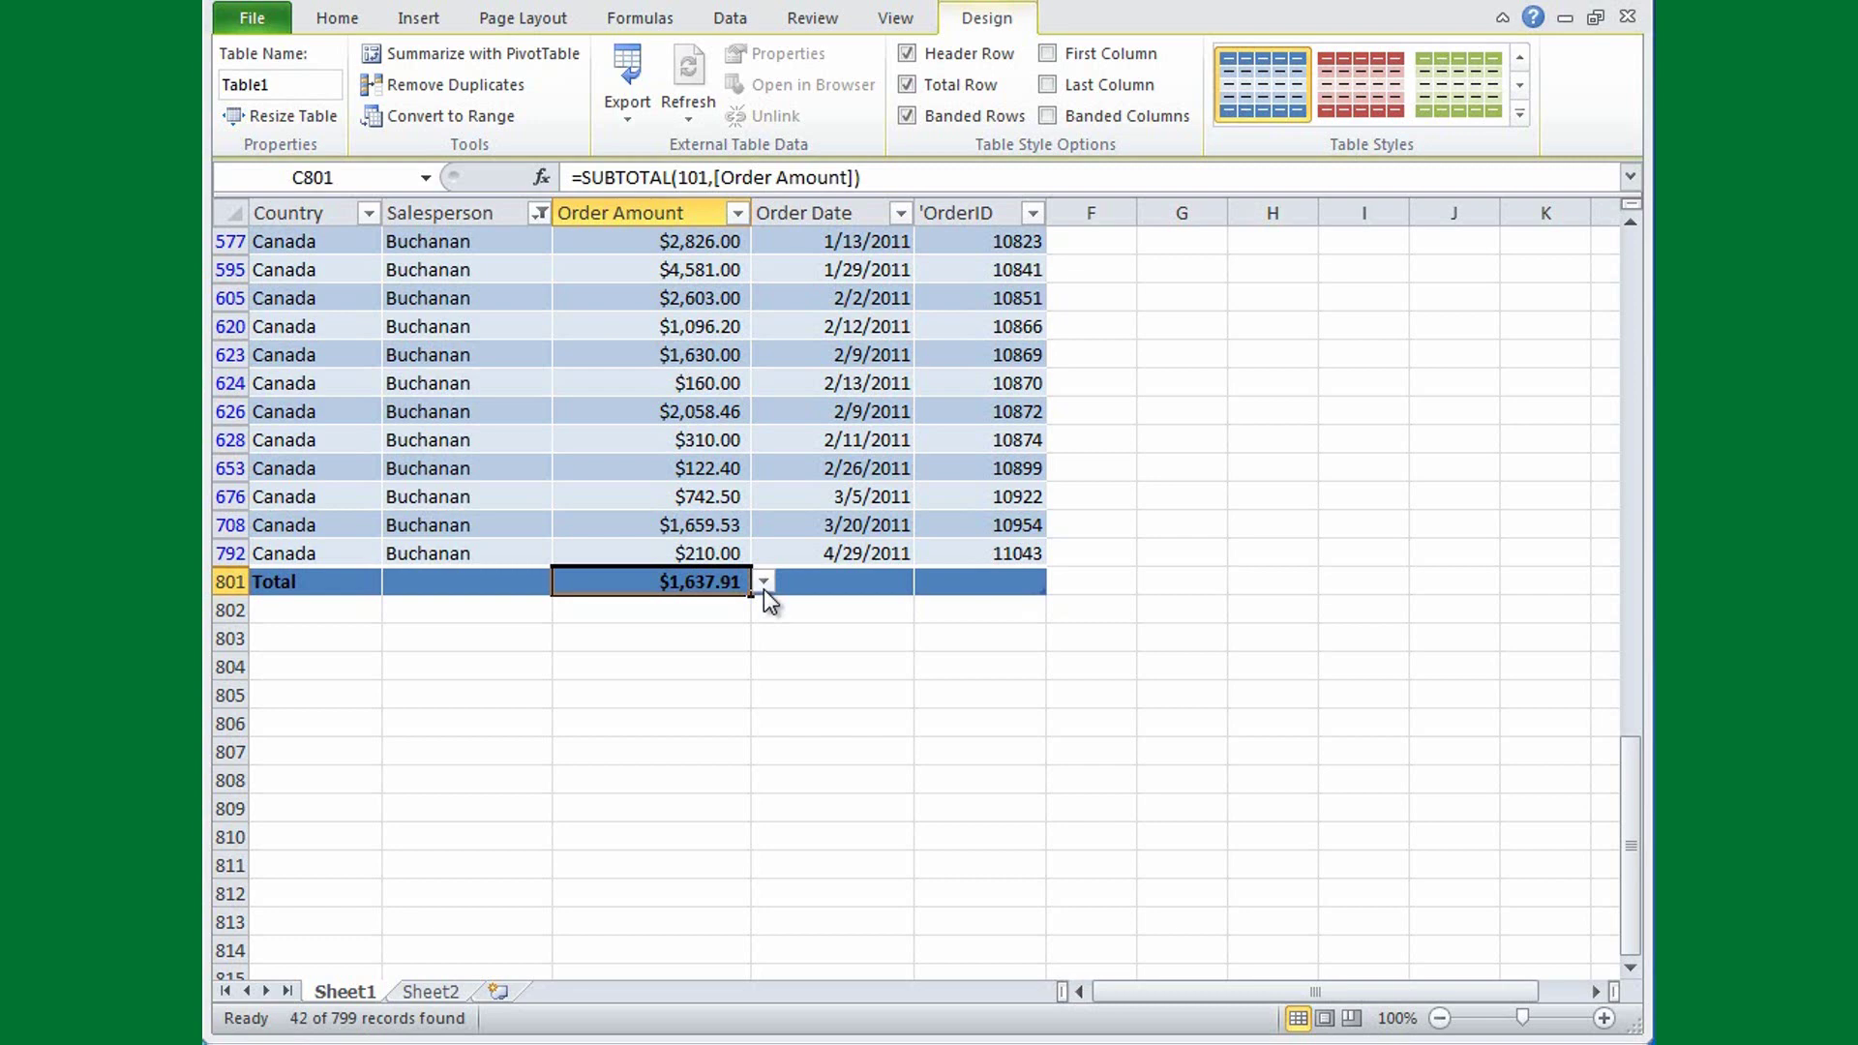
- Reselect all salespeople in the Salesperson filter, making the average $1,537.33
click(539, 214)
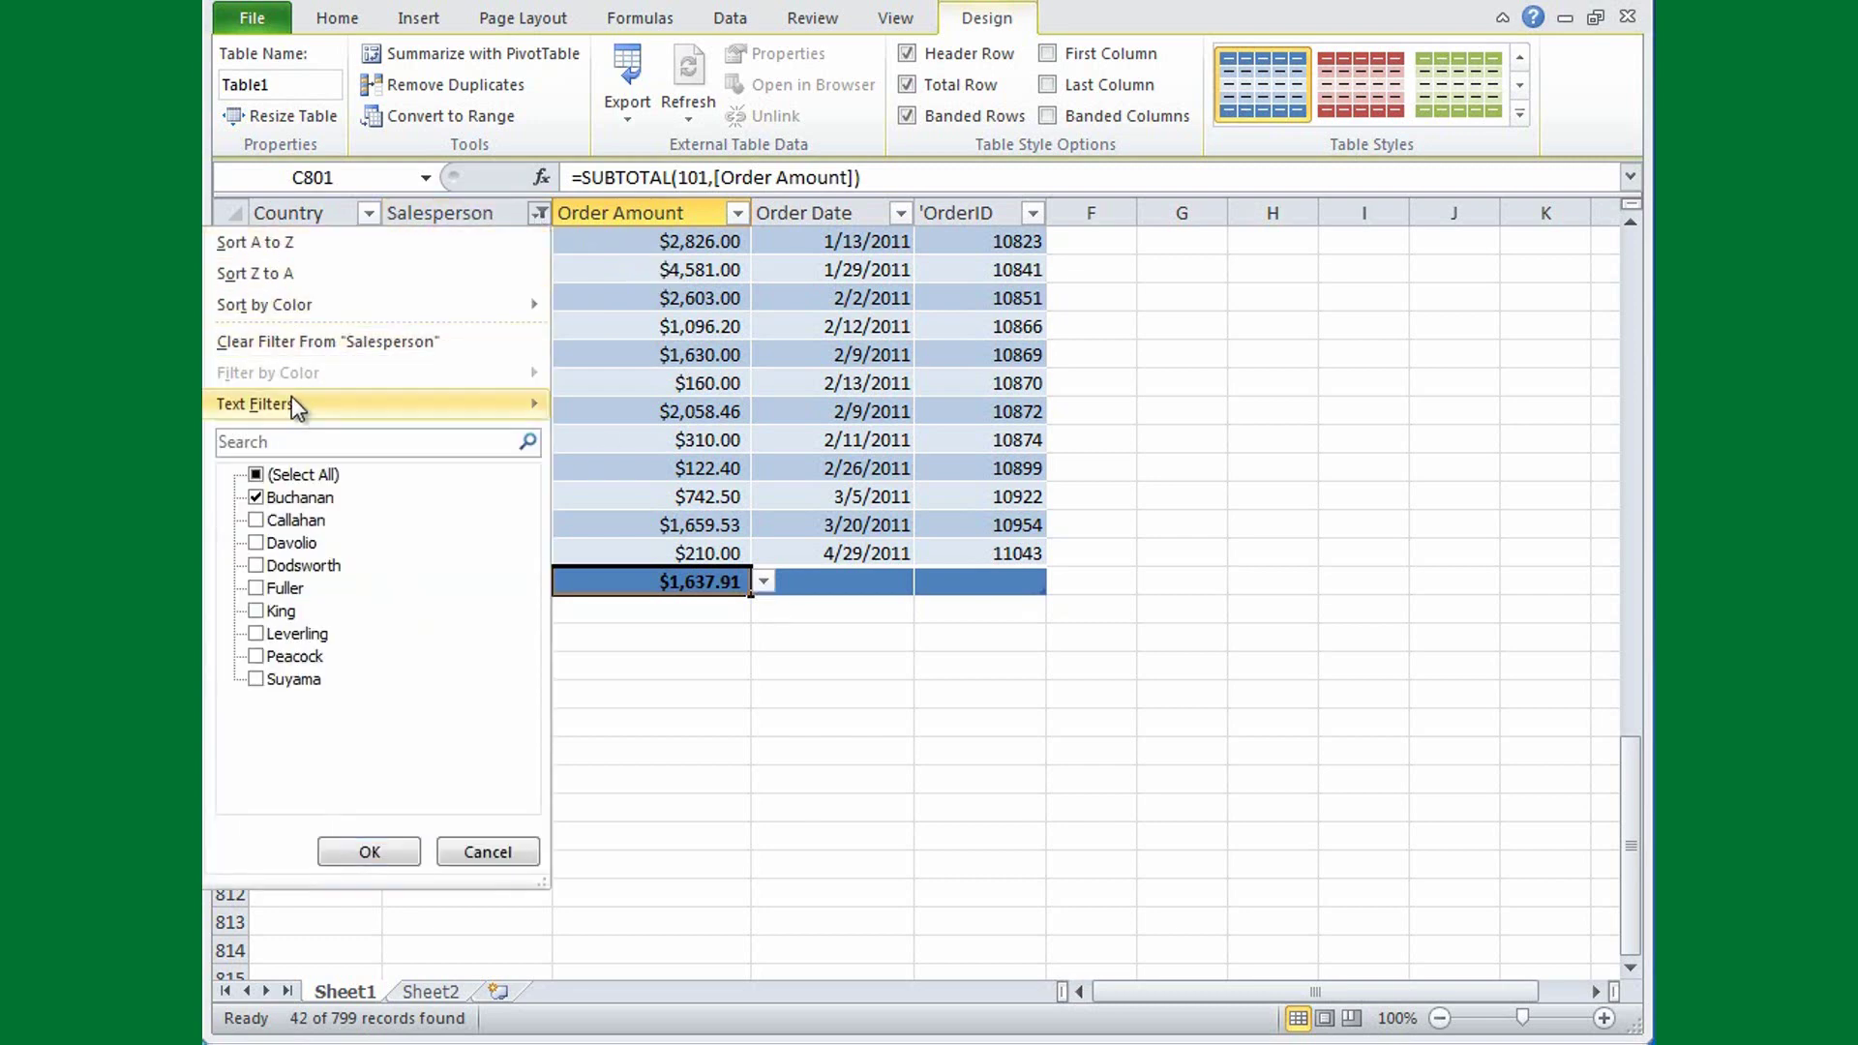
click(256, 474)
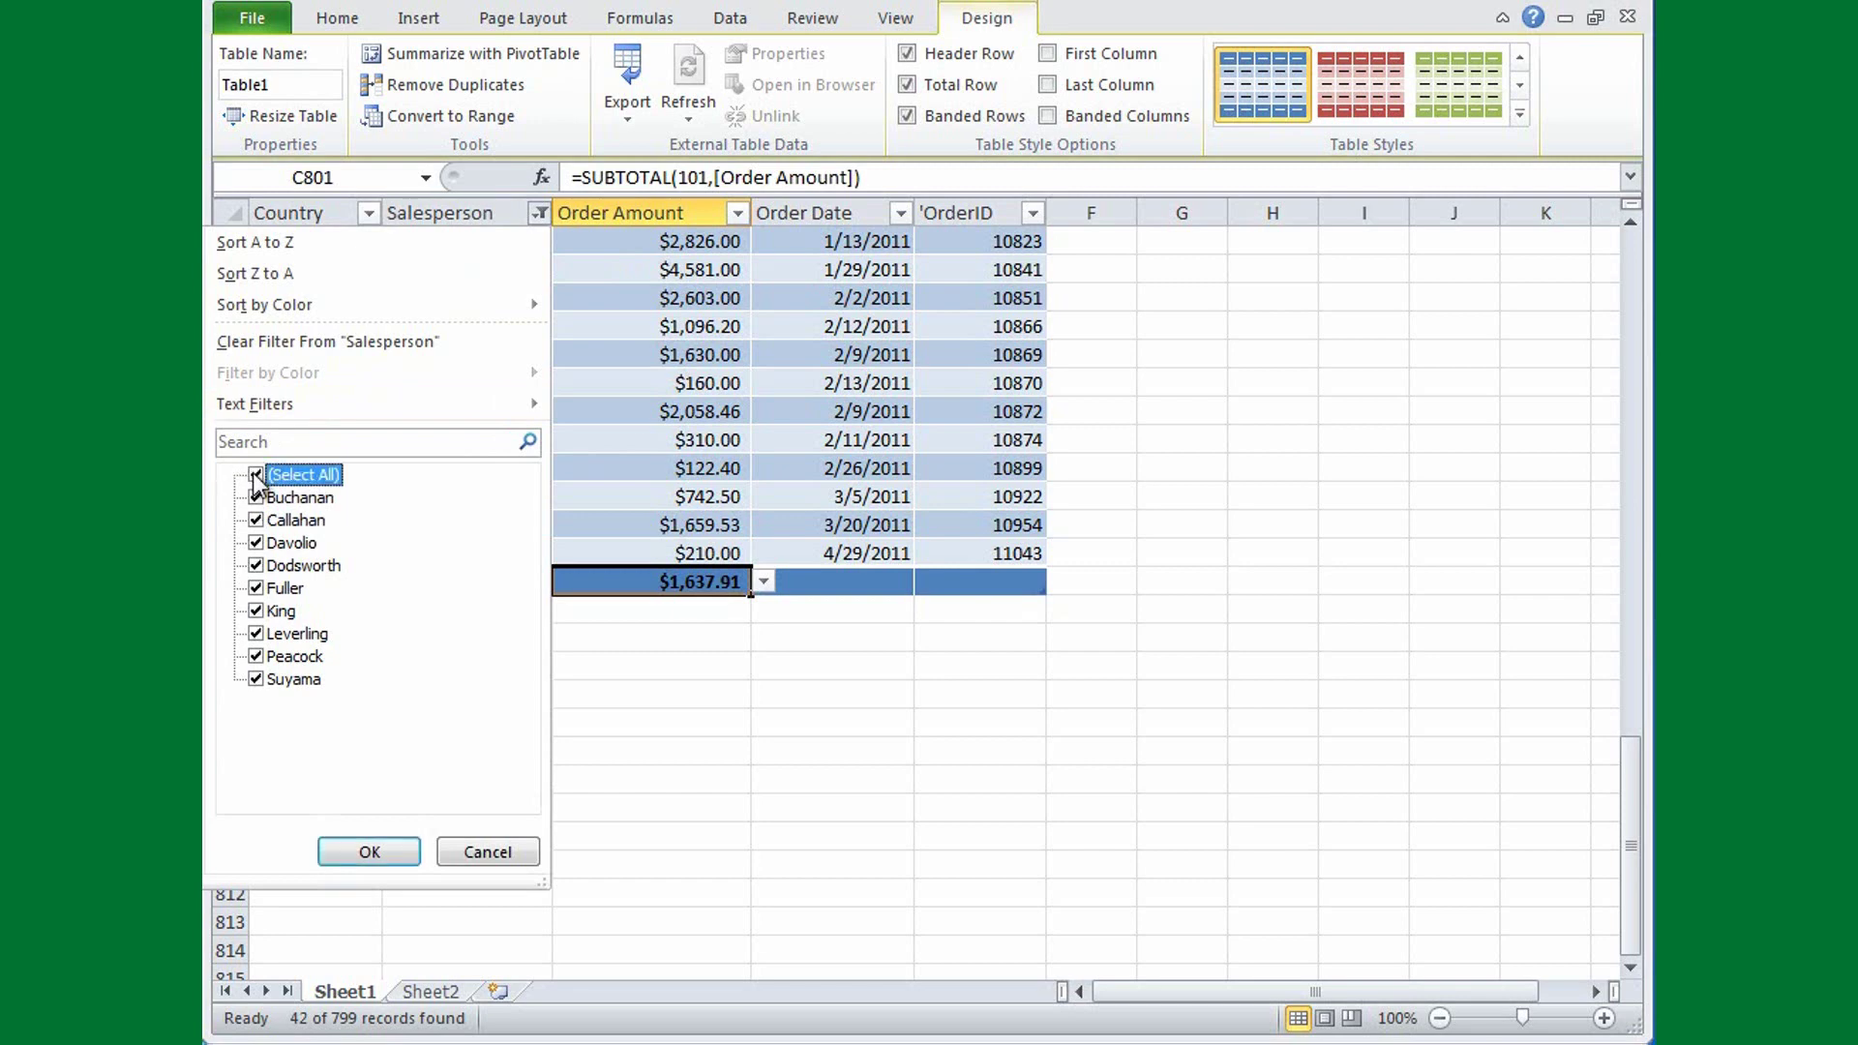
click(366, 852)
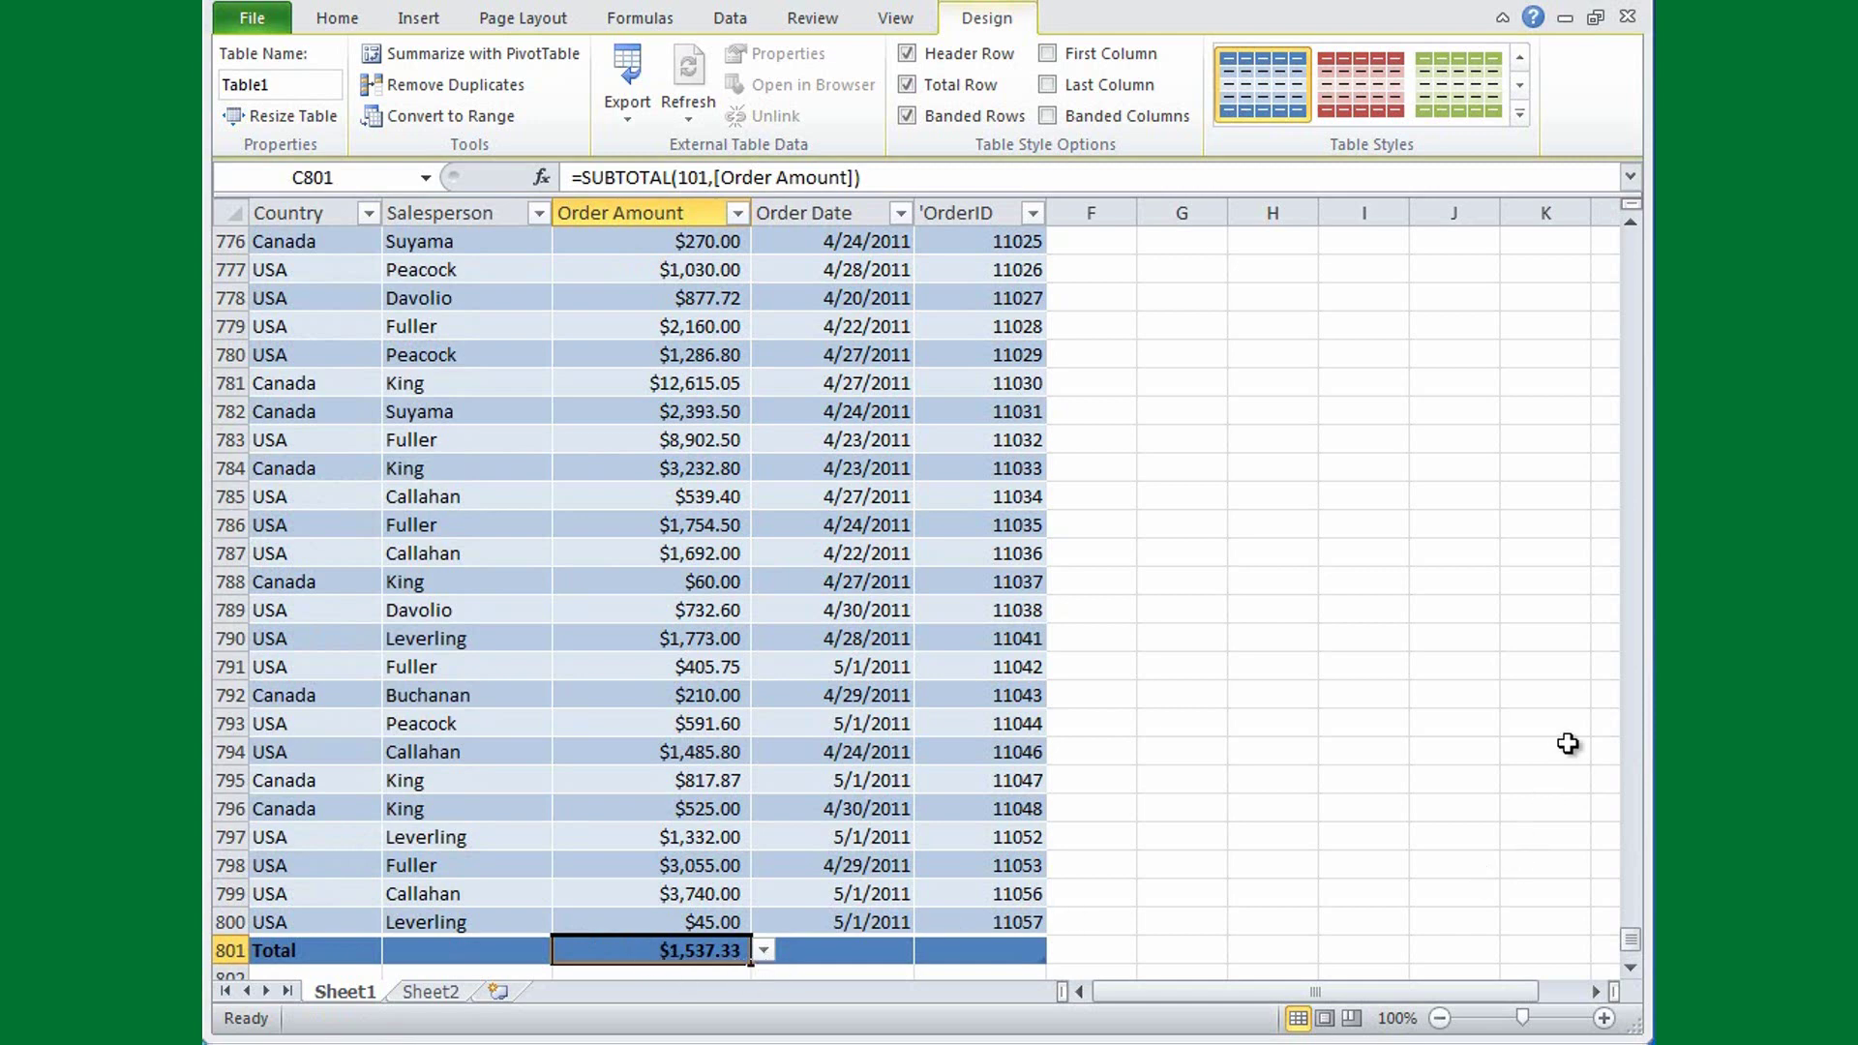
click(1632, 966)
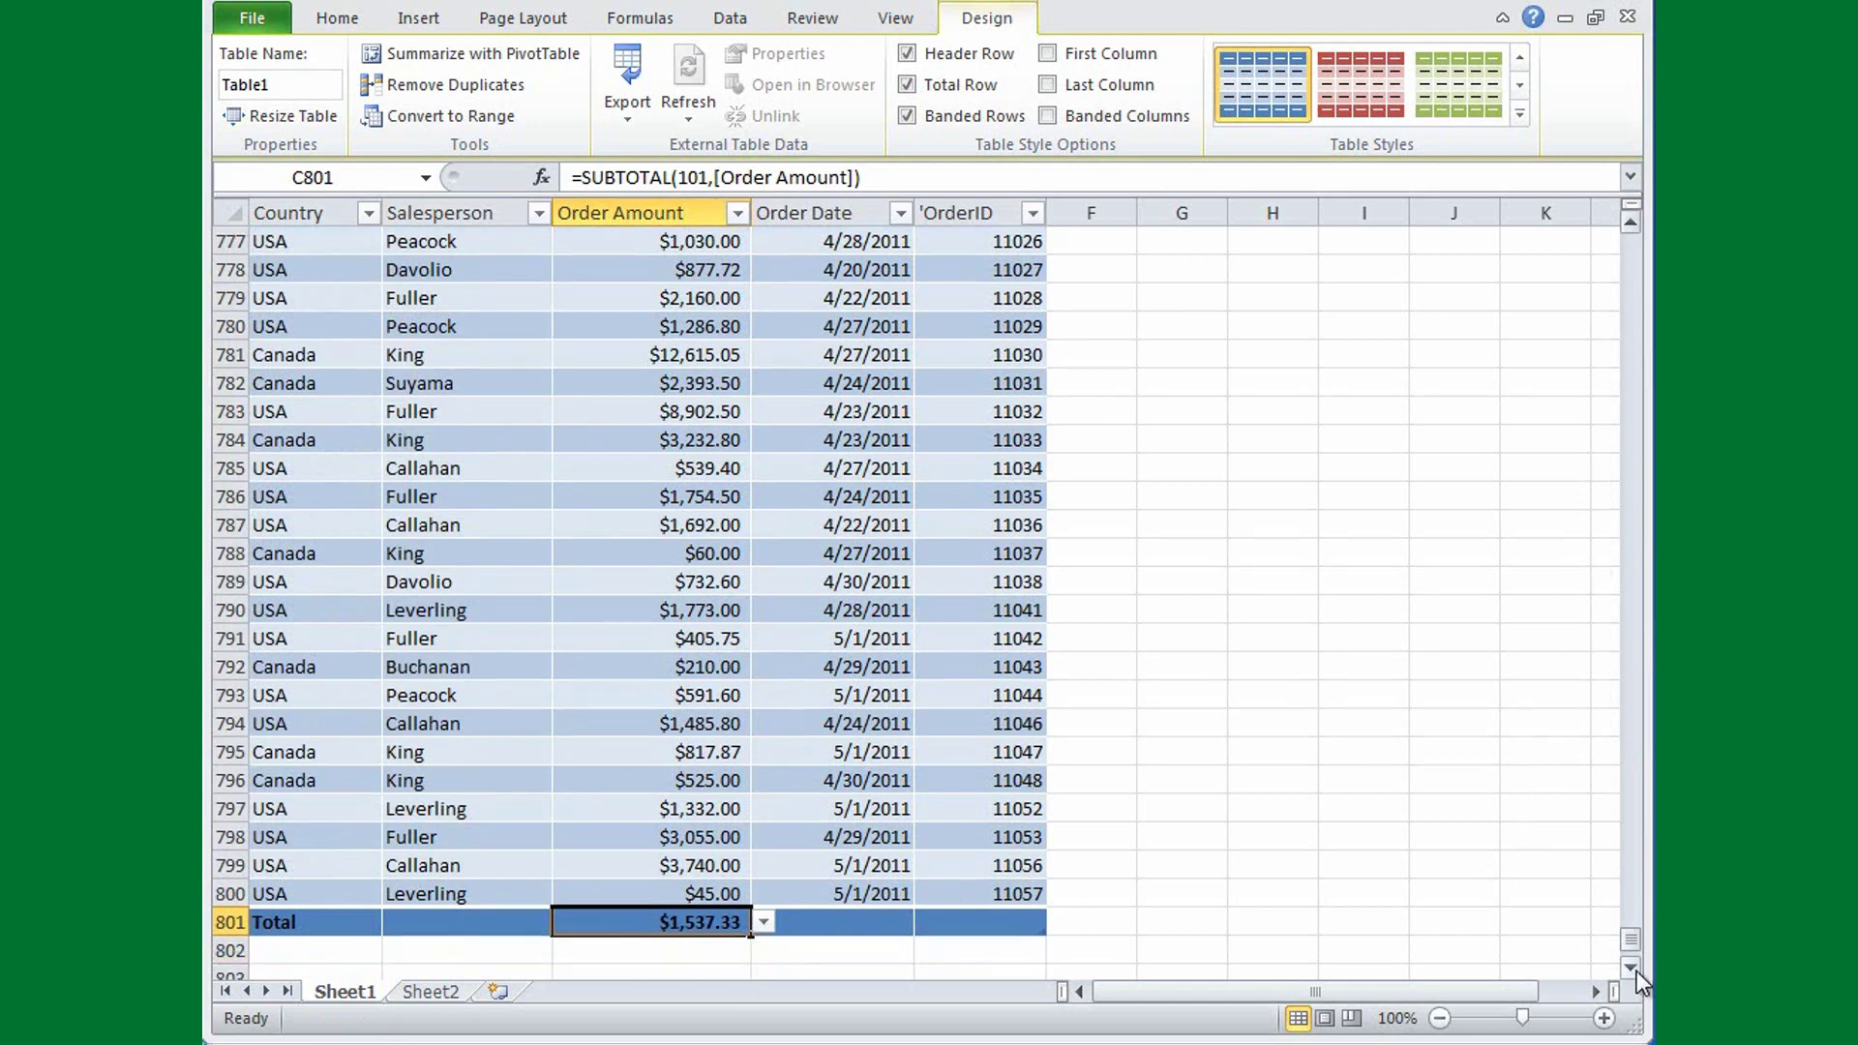
click(1632, 967)
scroll(968, 896, down, 3)
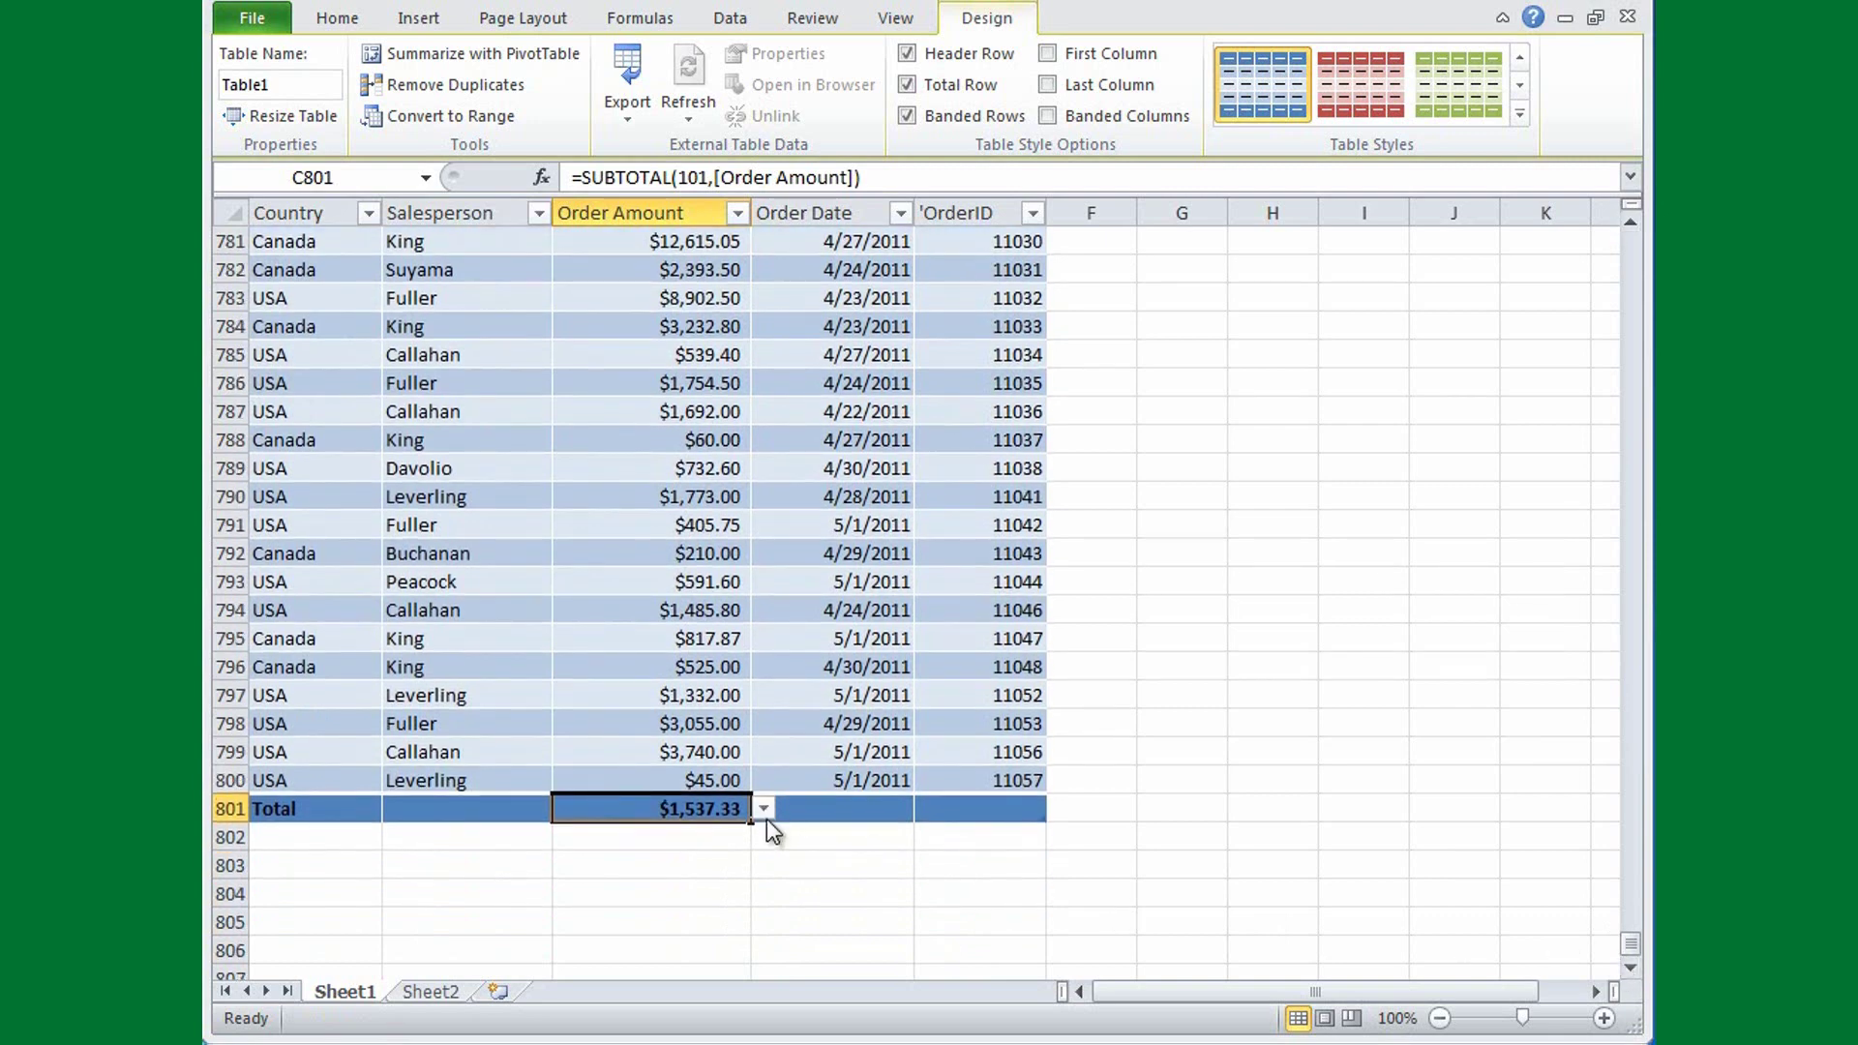
- Set the C801 total function back to Sum, restoring $1,228,327.40
click(763, 809)
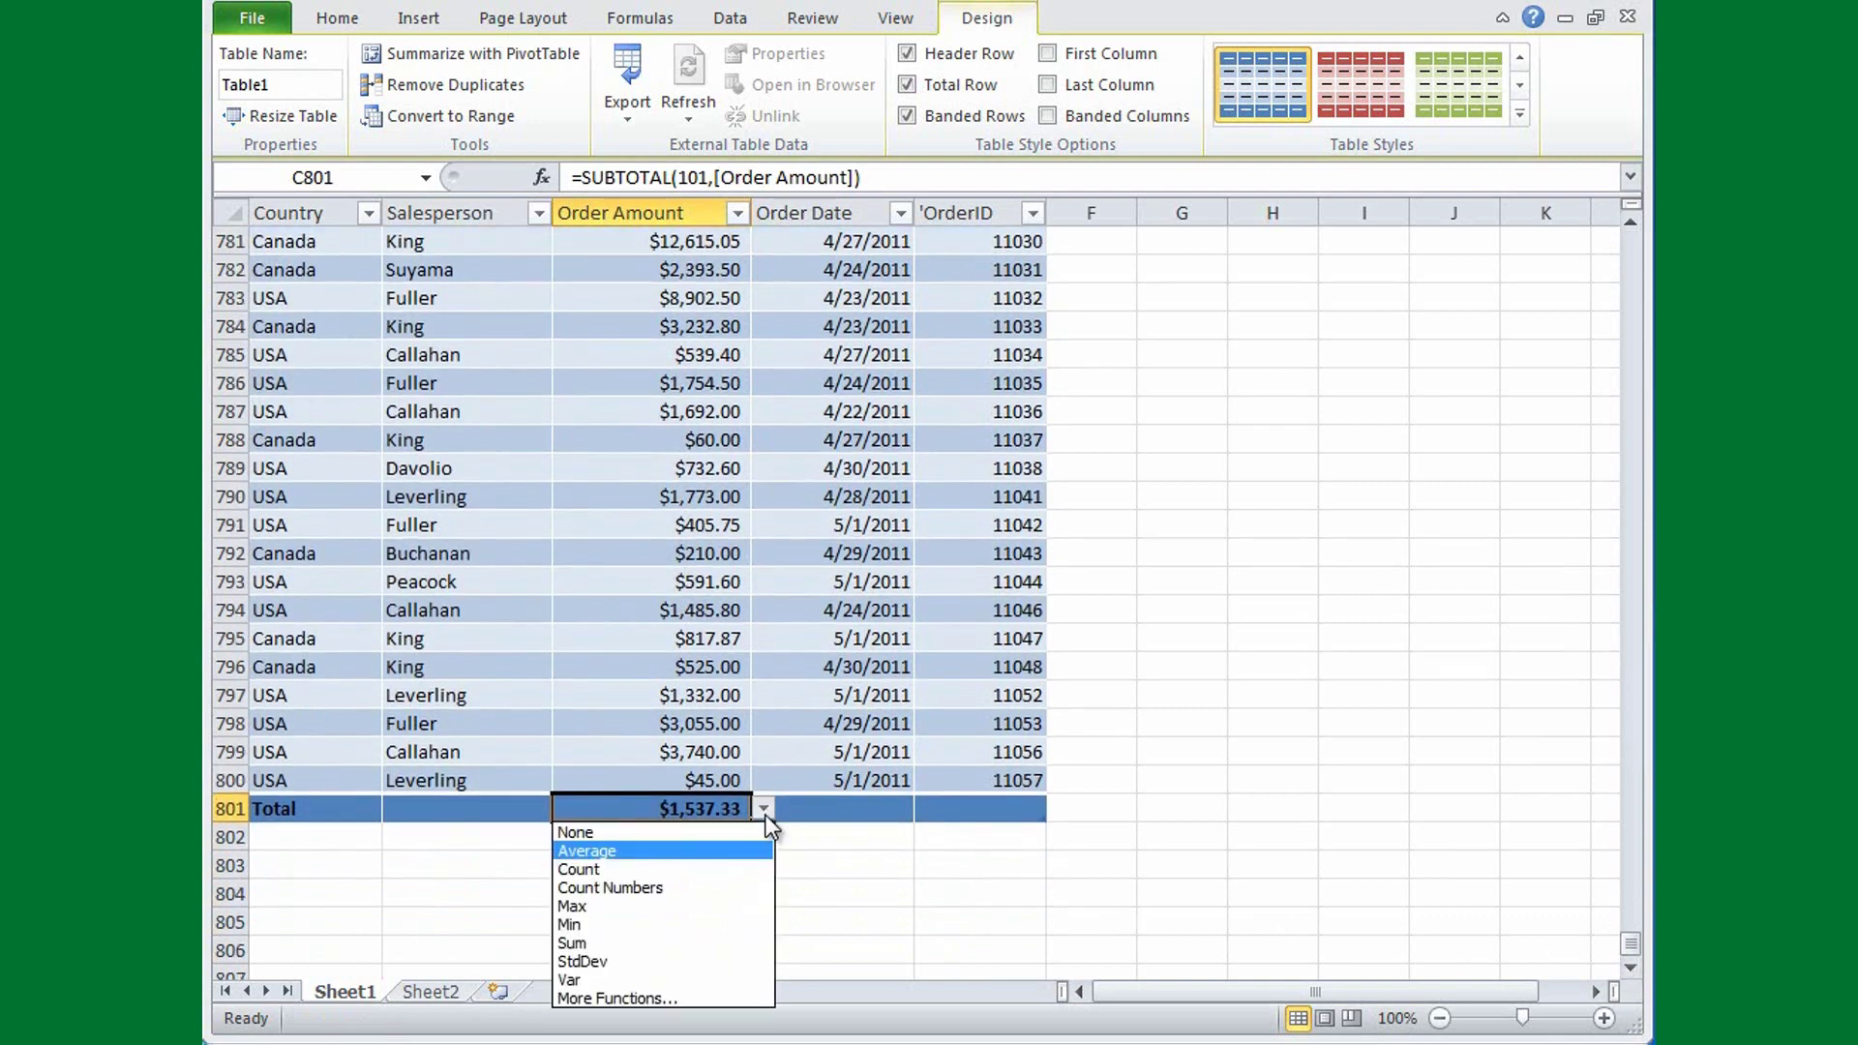
click(624, 941)
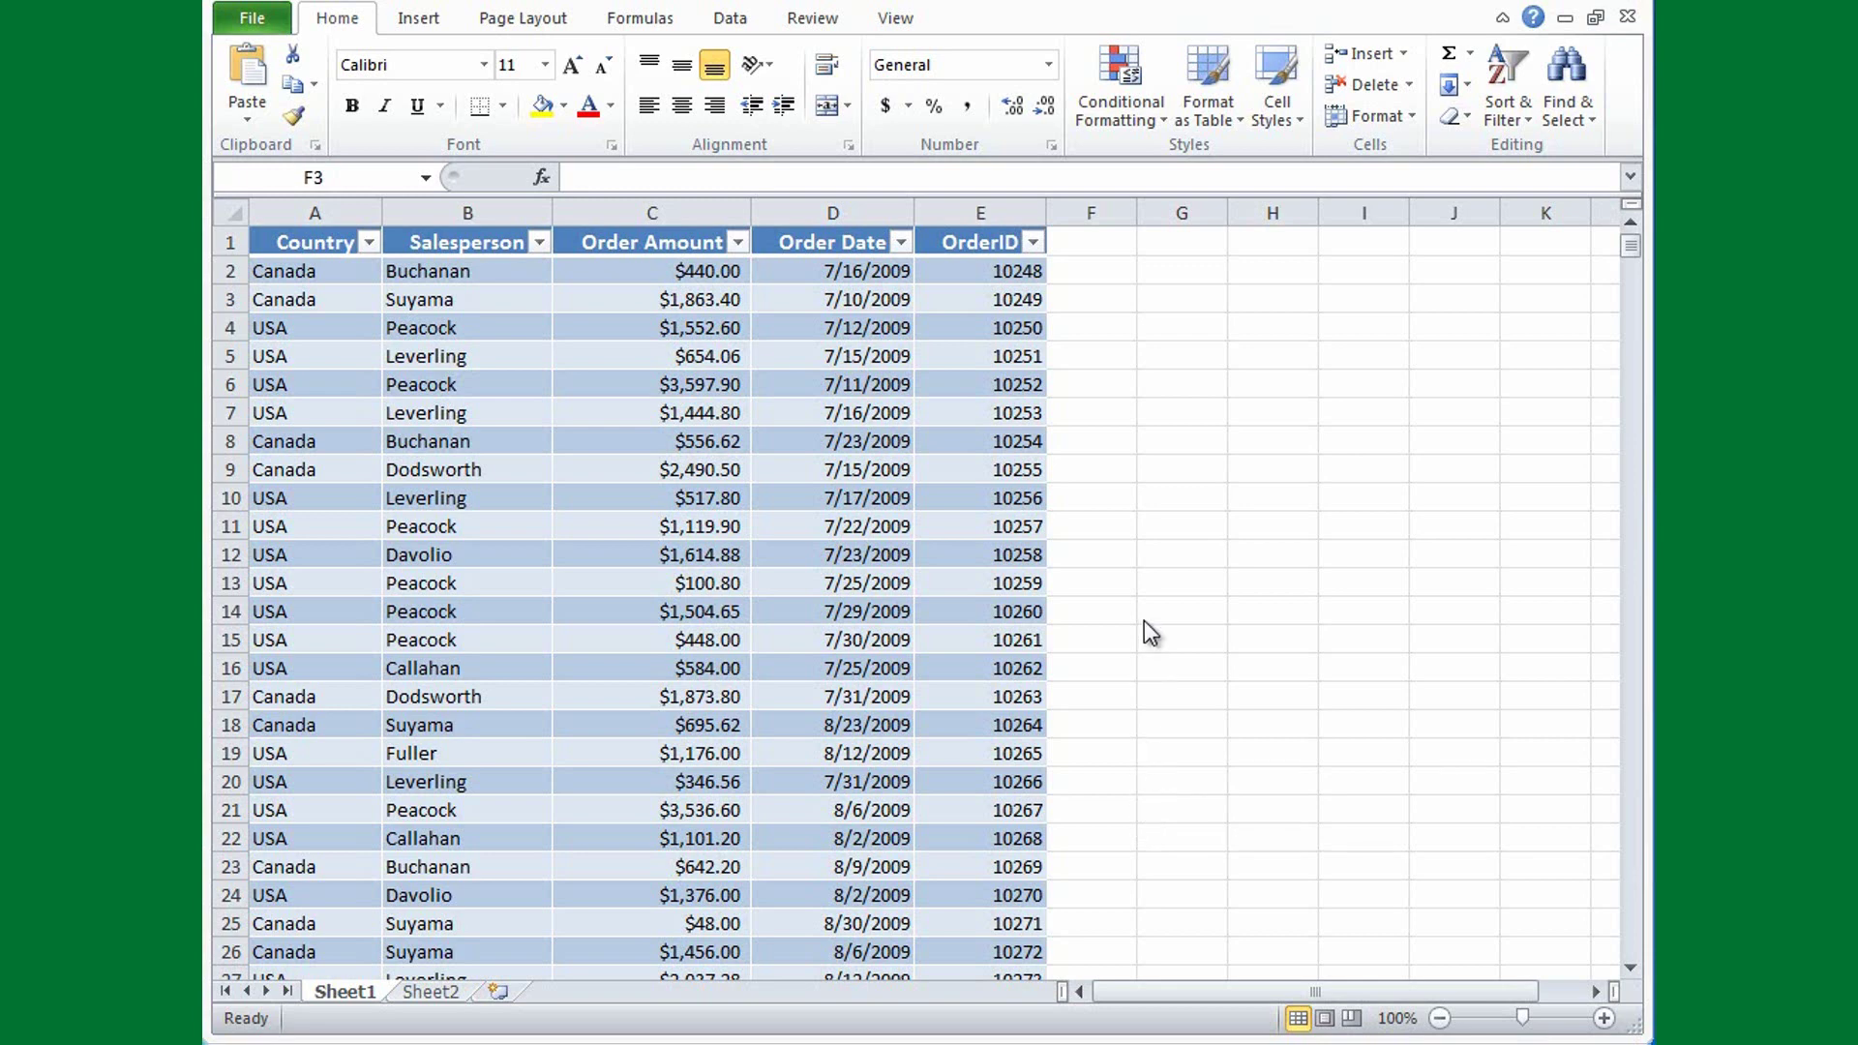
- Enter the heading 'Comm' in F1 so the table expands to include column F
click(1074, 242)
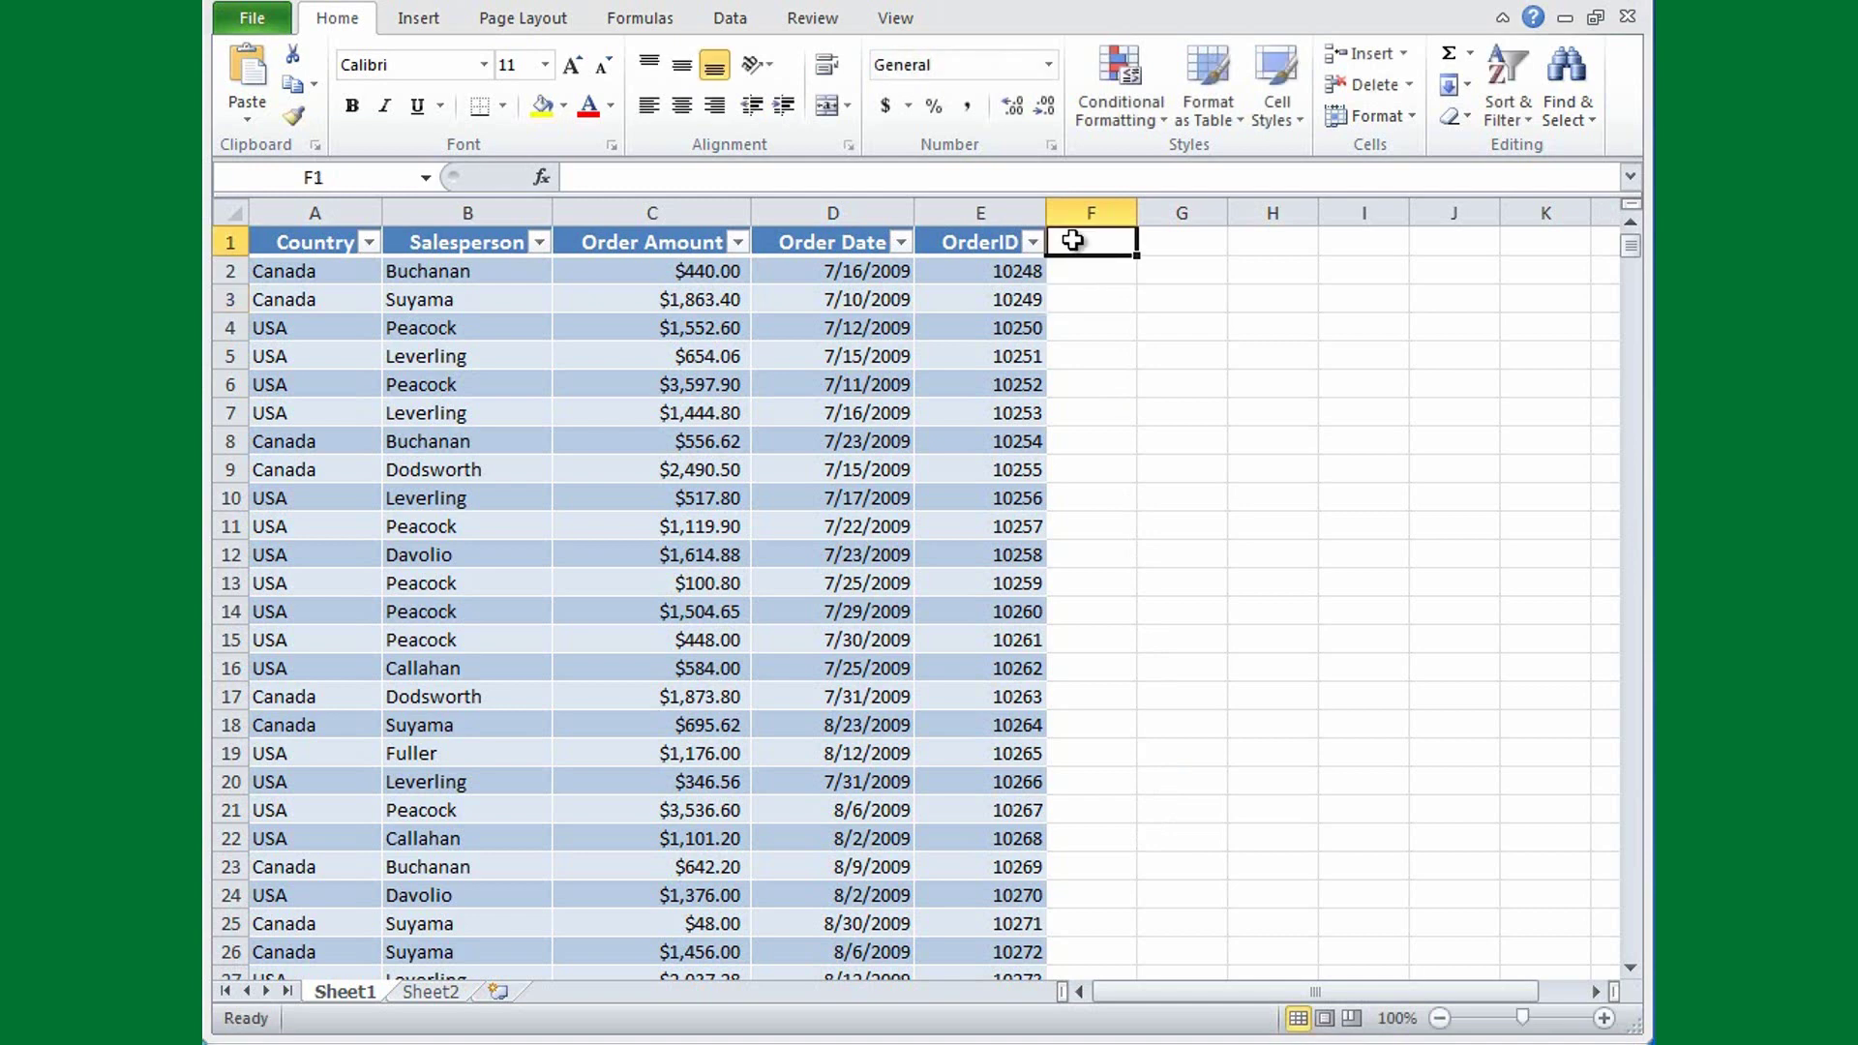
text(Comm)
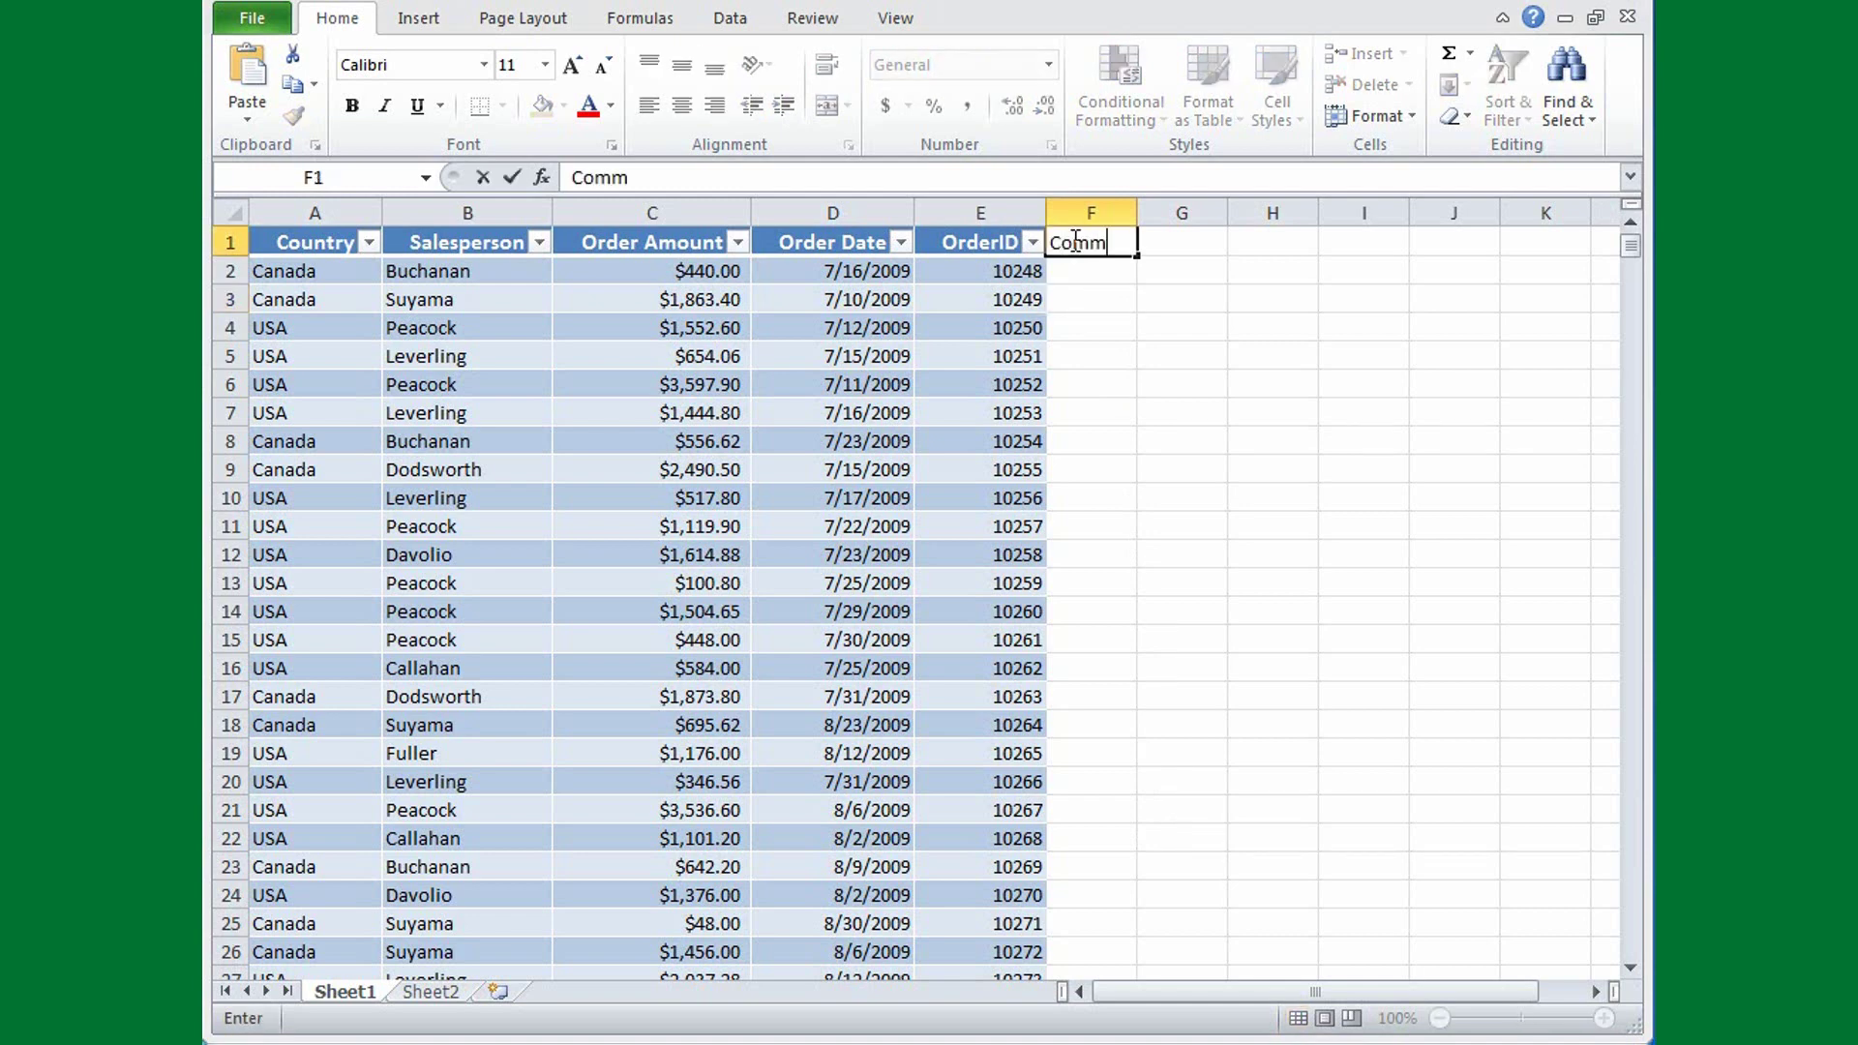
key(Return)
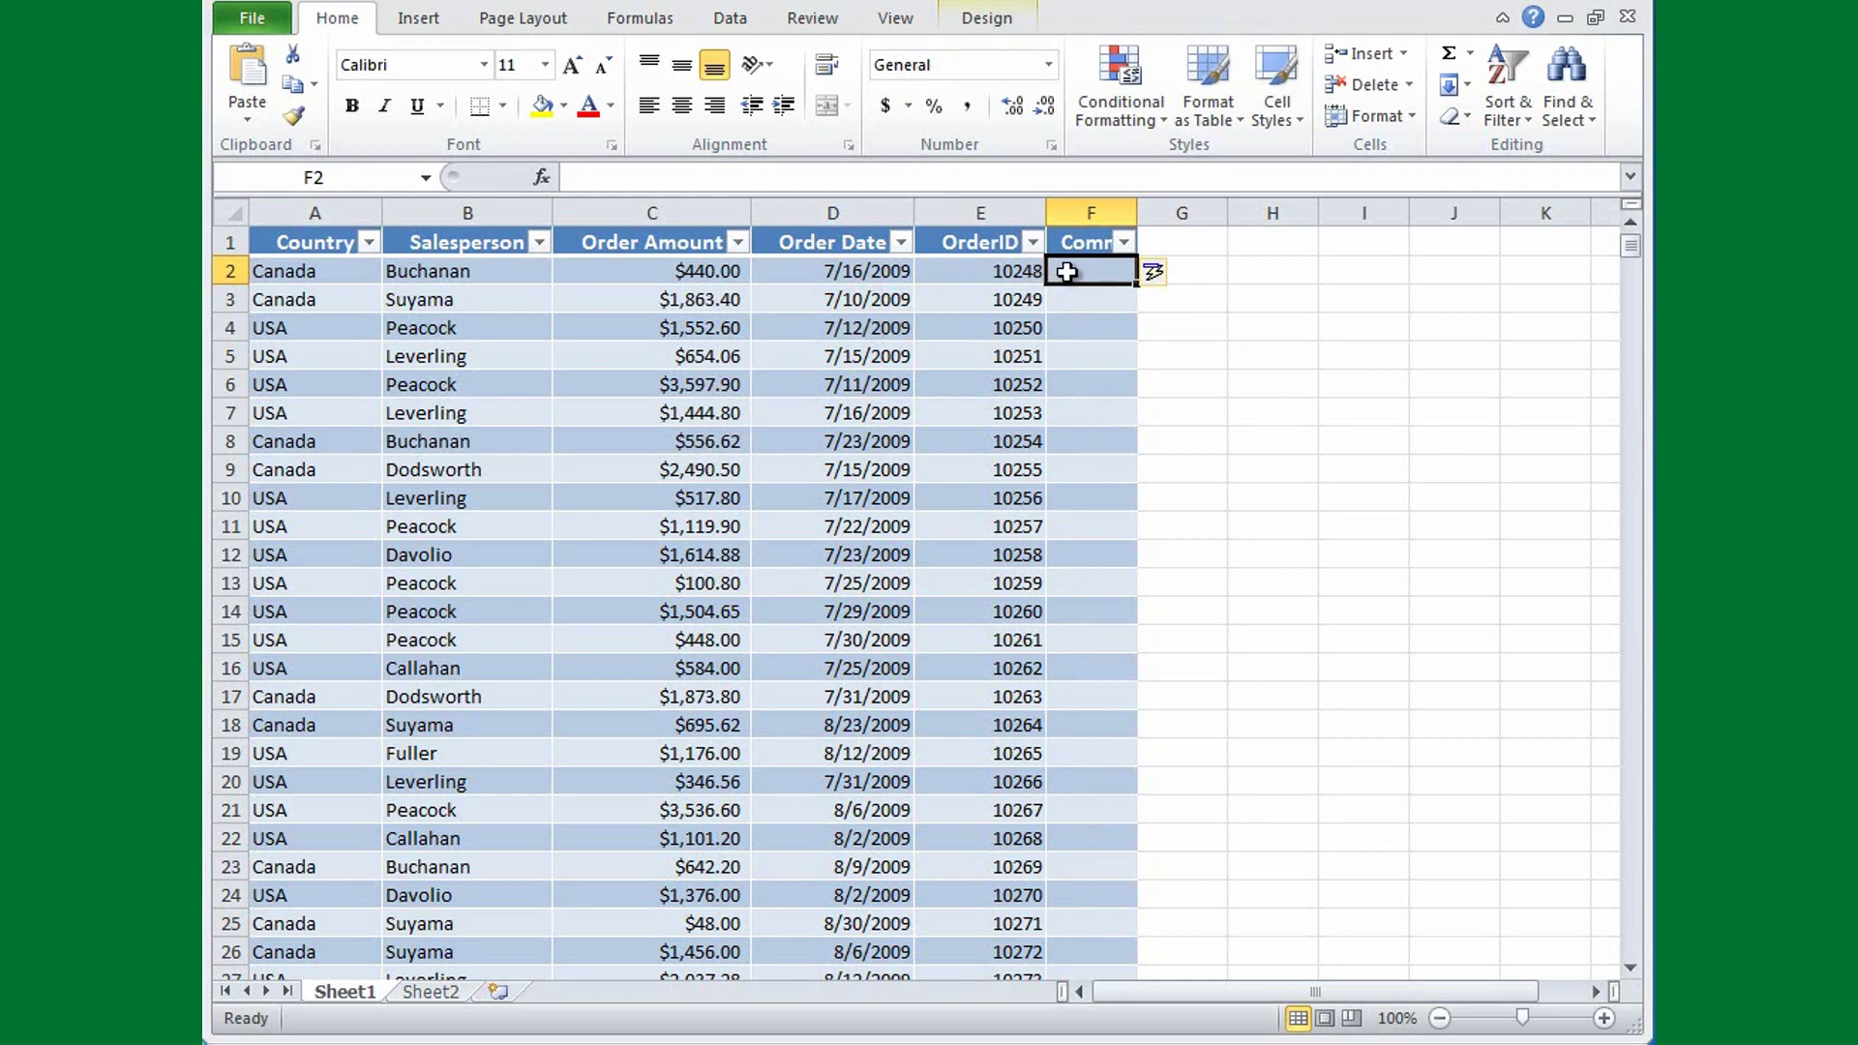
click(692, 274)
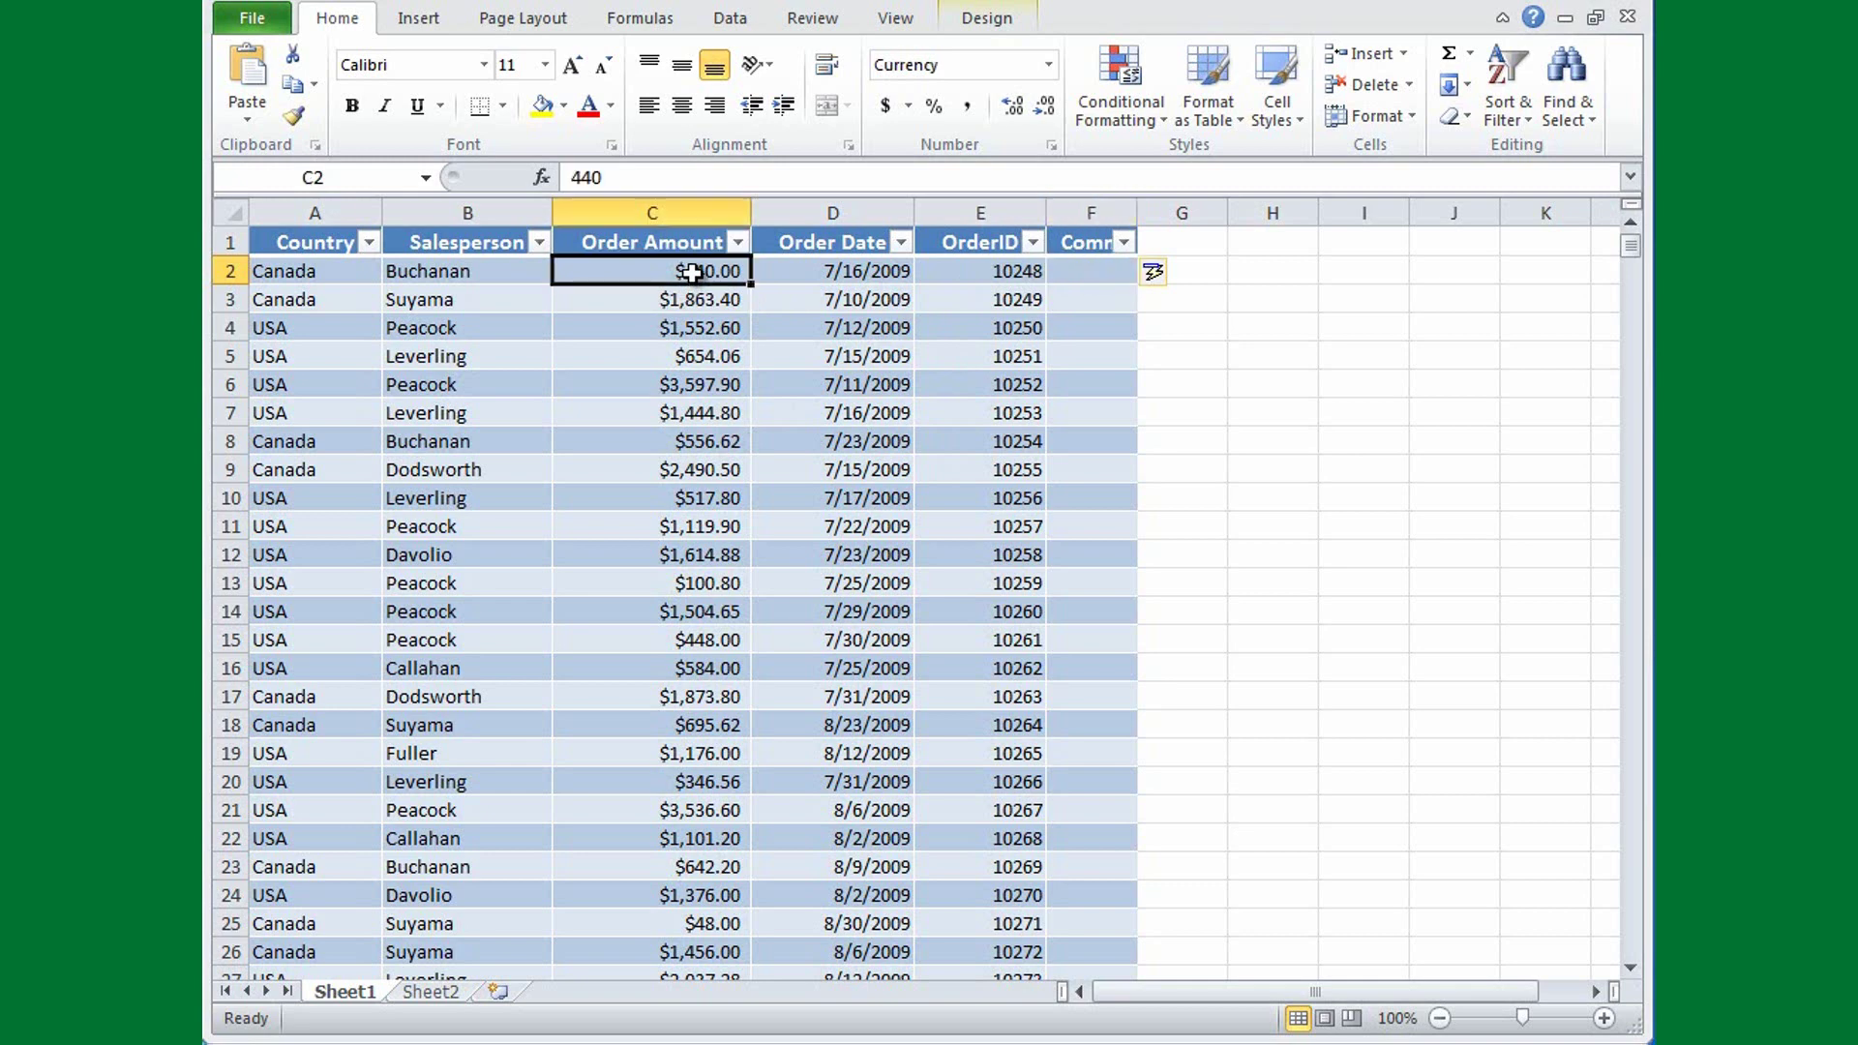
- Enter =[Order Amount]*.03 in the first Comm cell so every row gets its 3% commission
click(1082, 276)
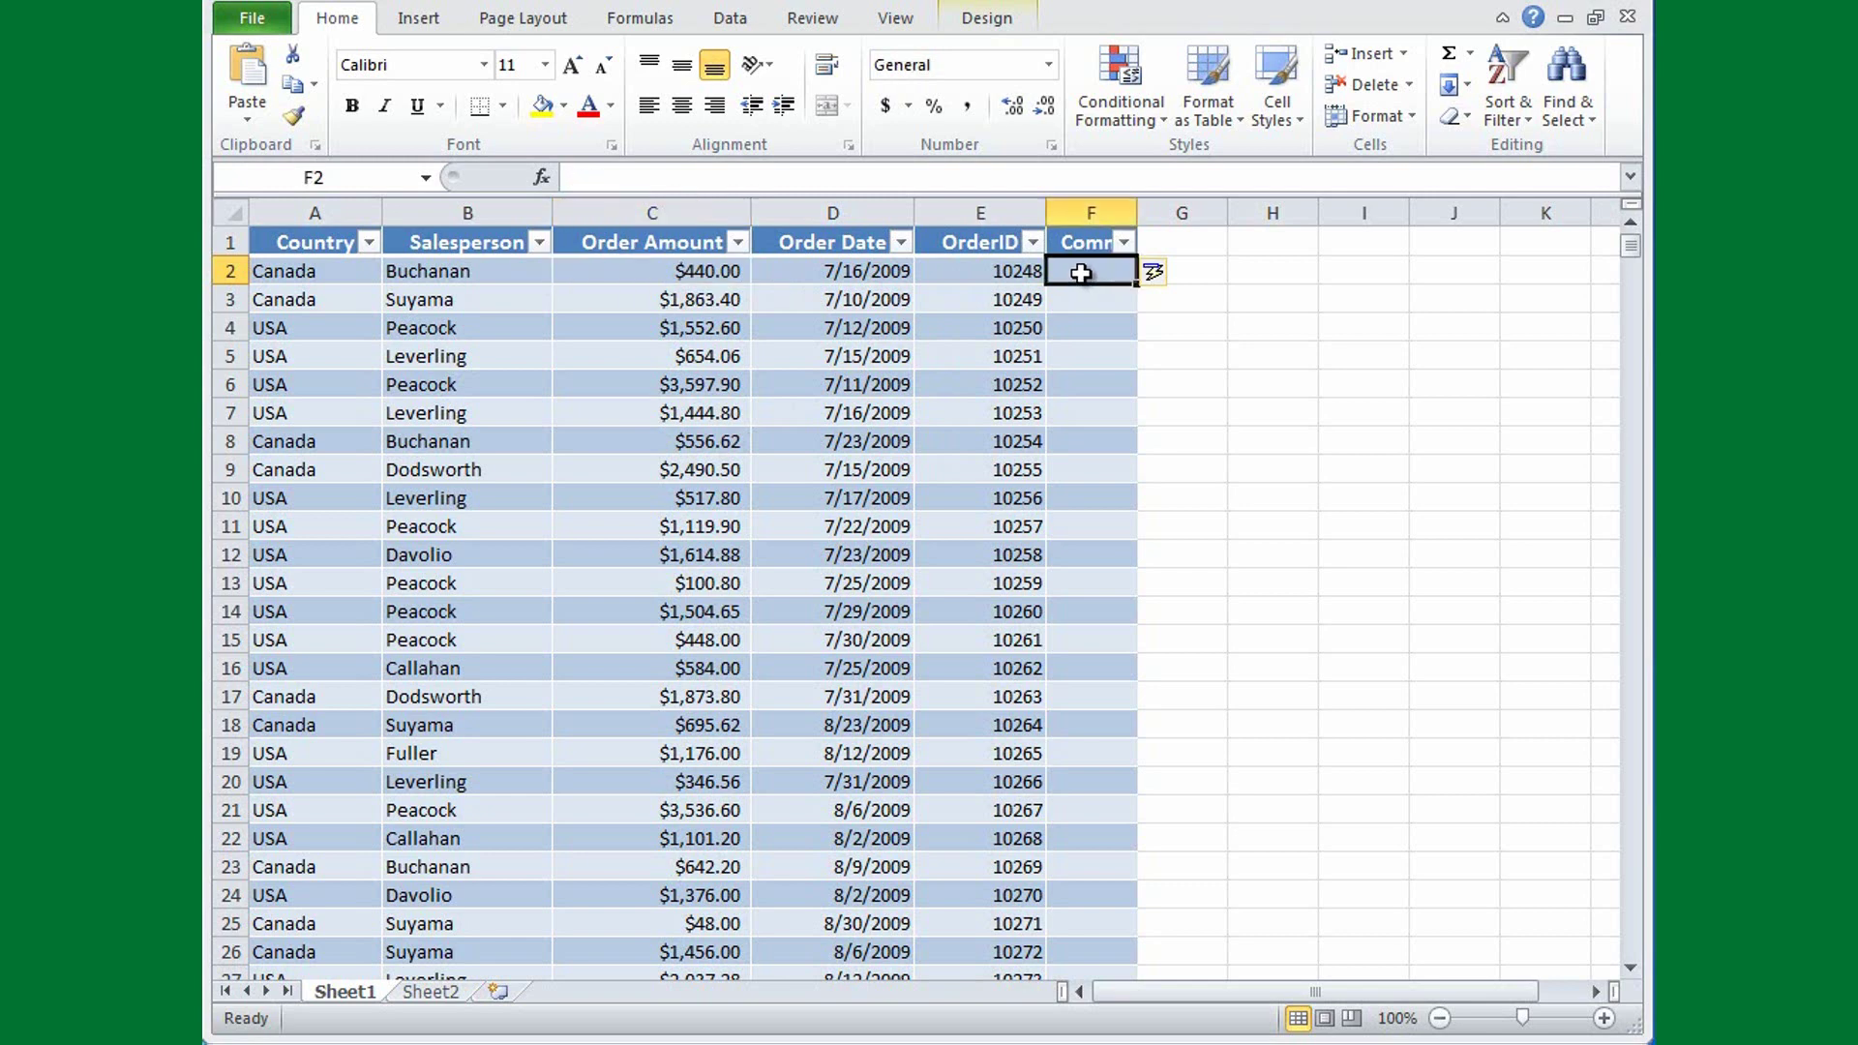
text(=[)
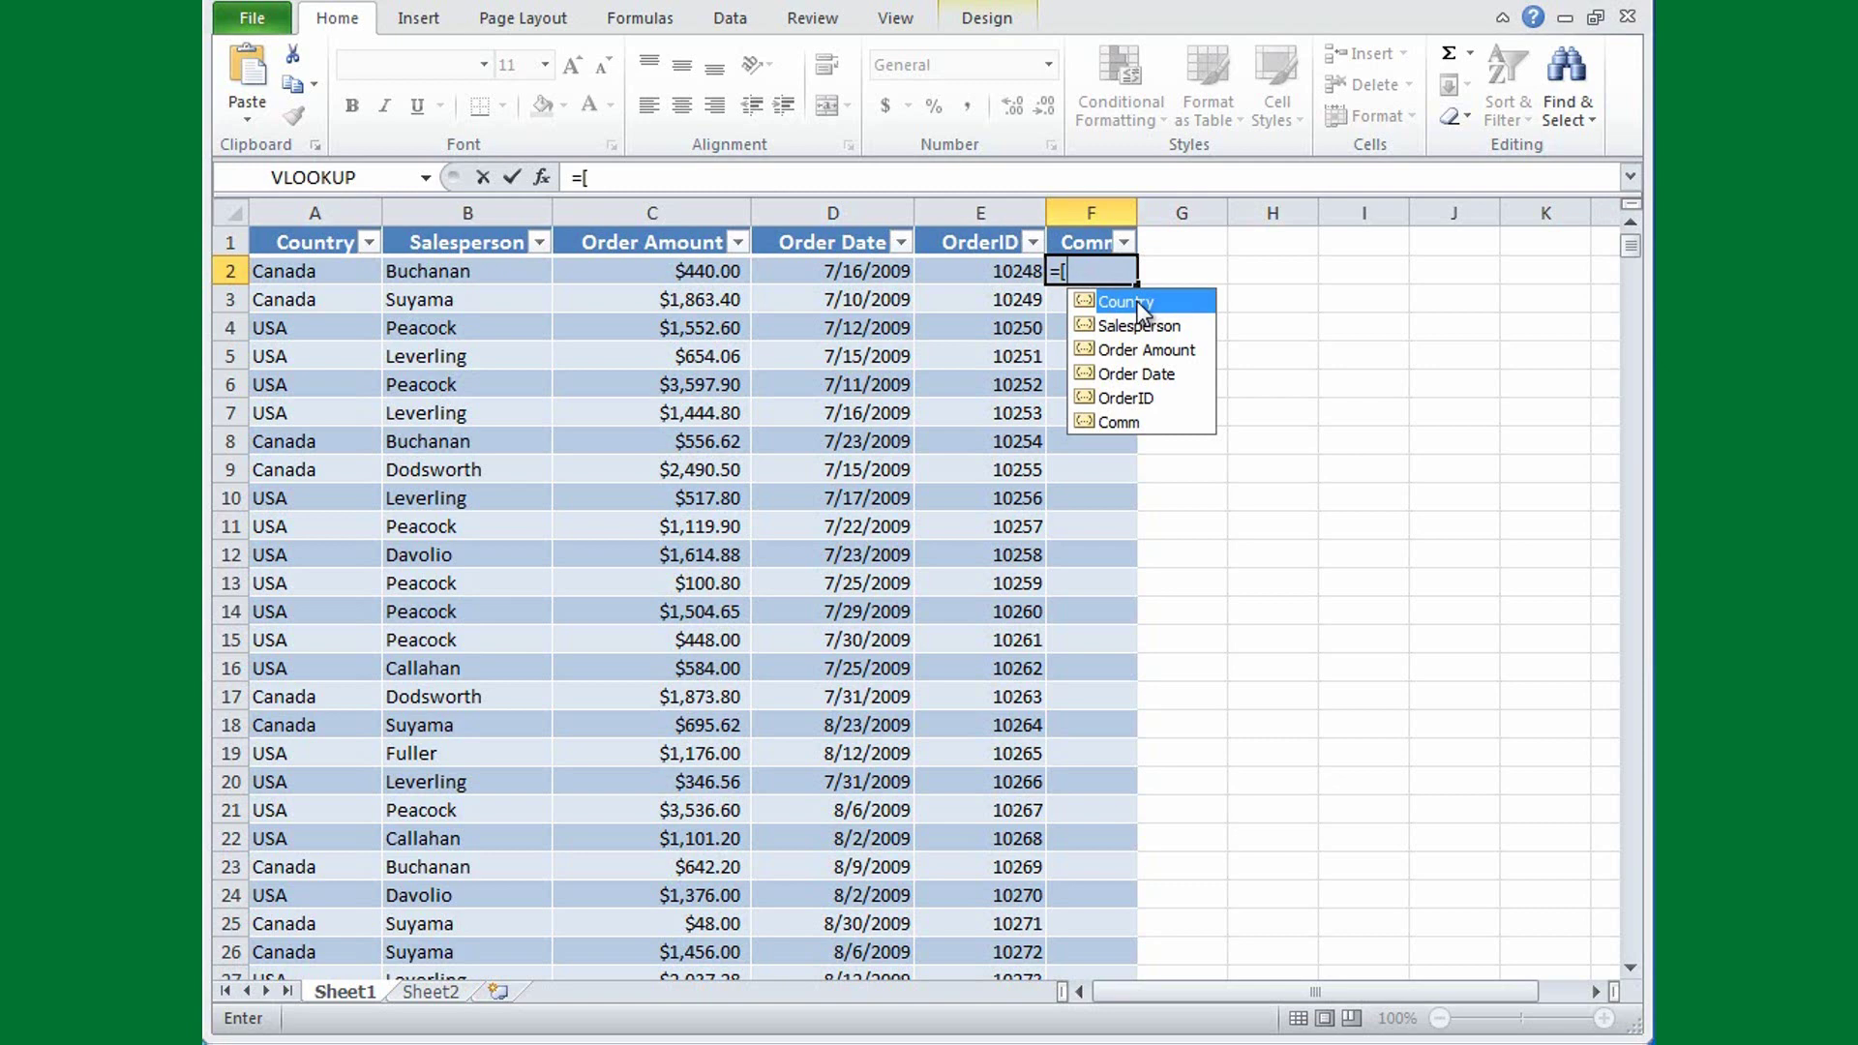
double_click(1136, 350)
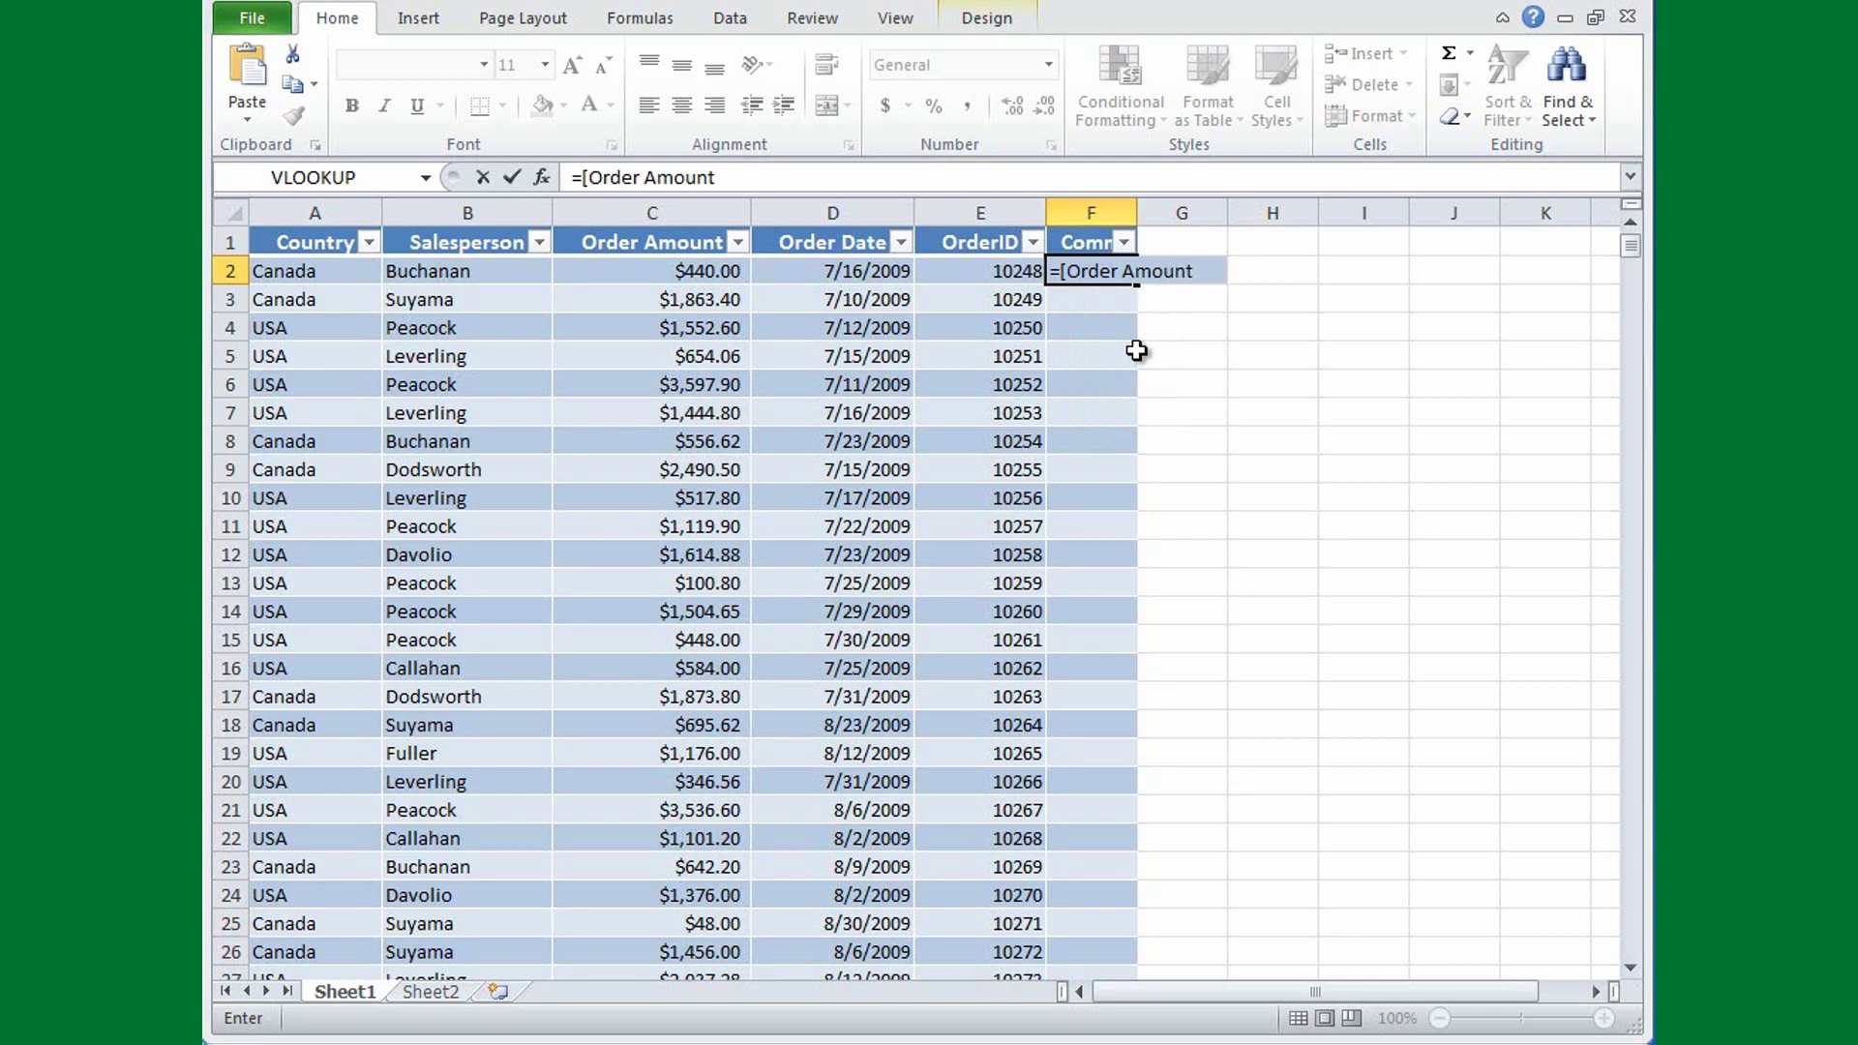
text(])
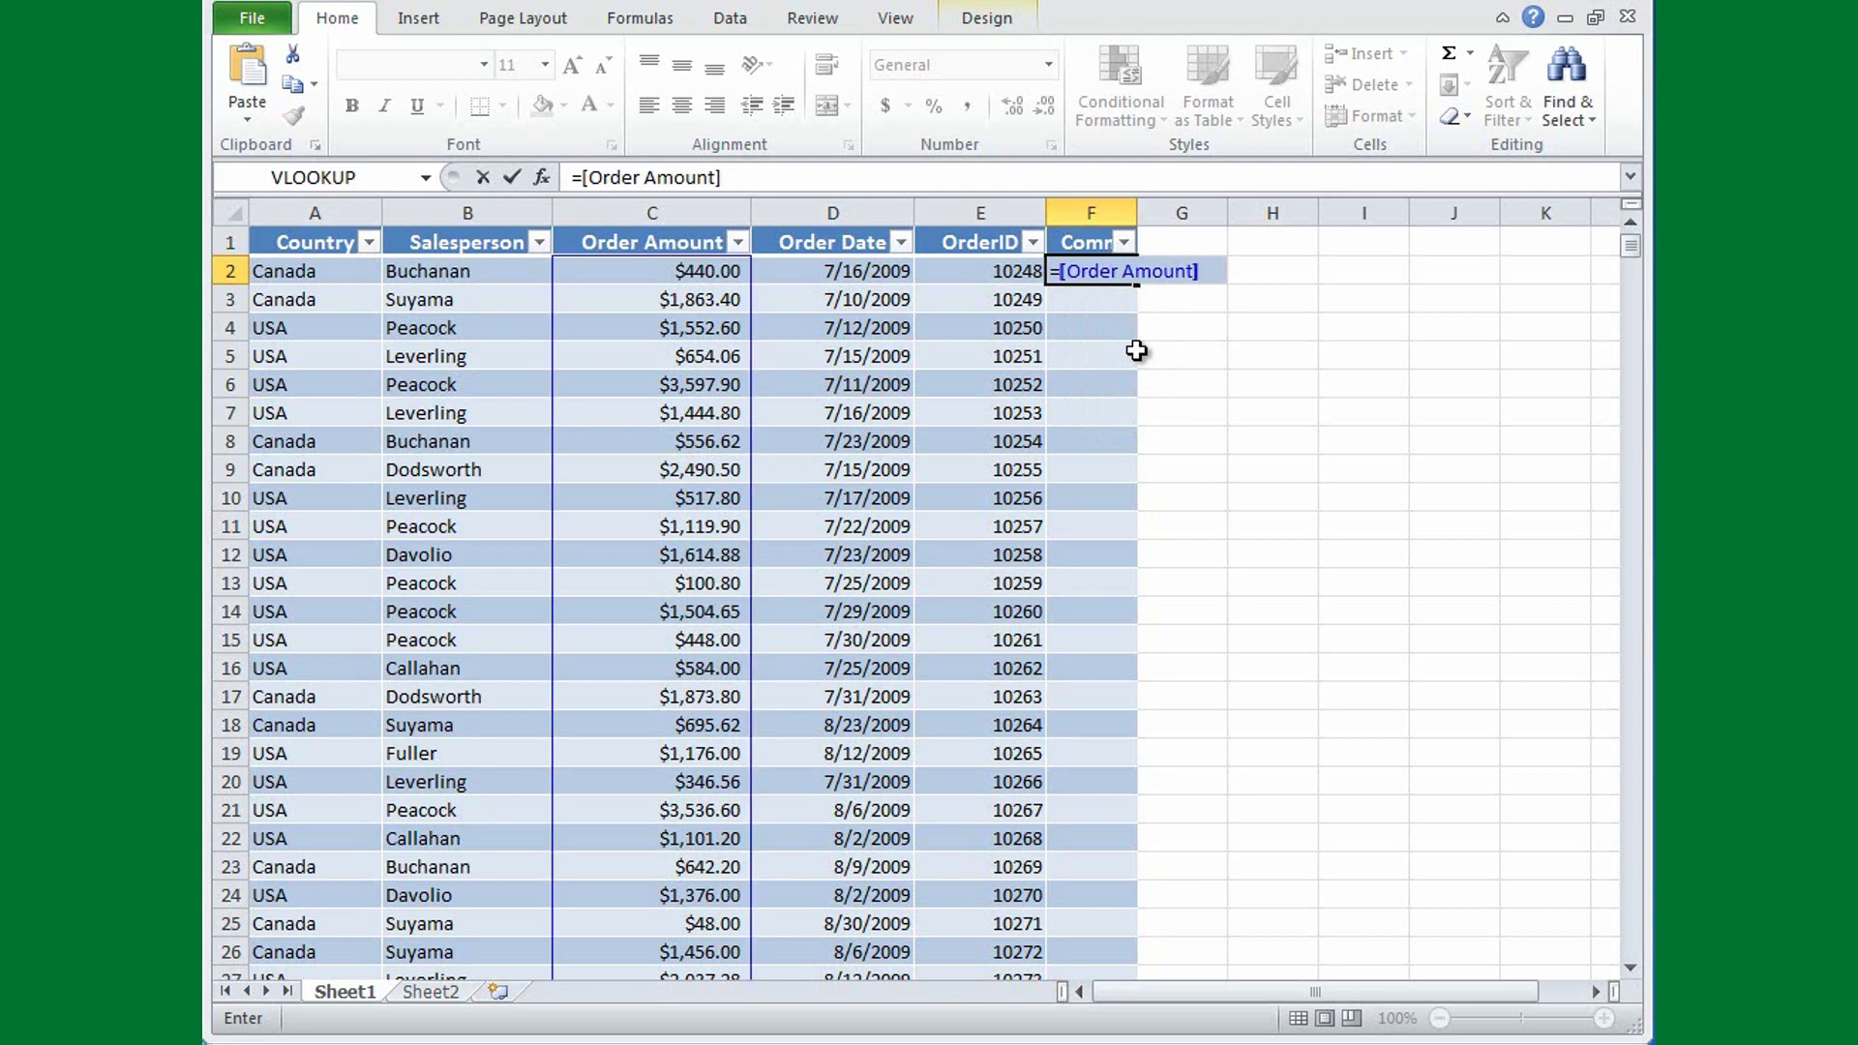
text(*.03)
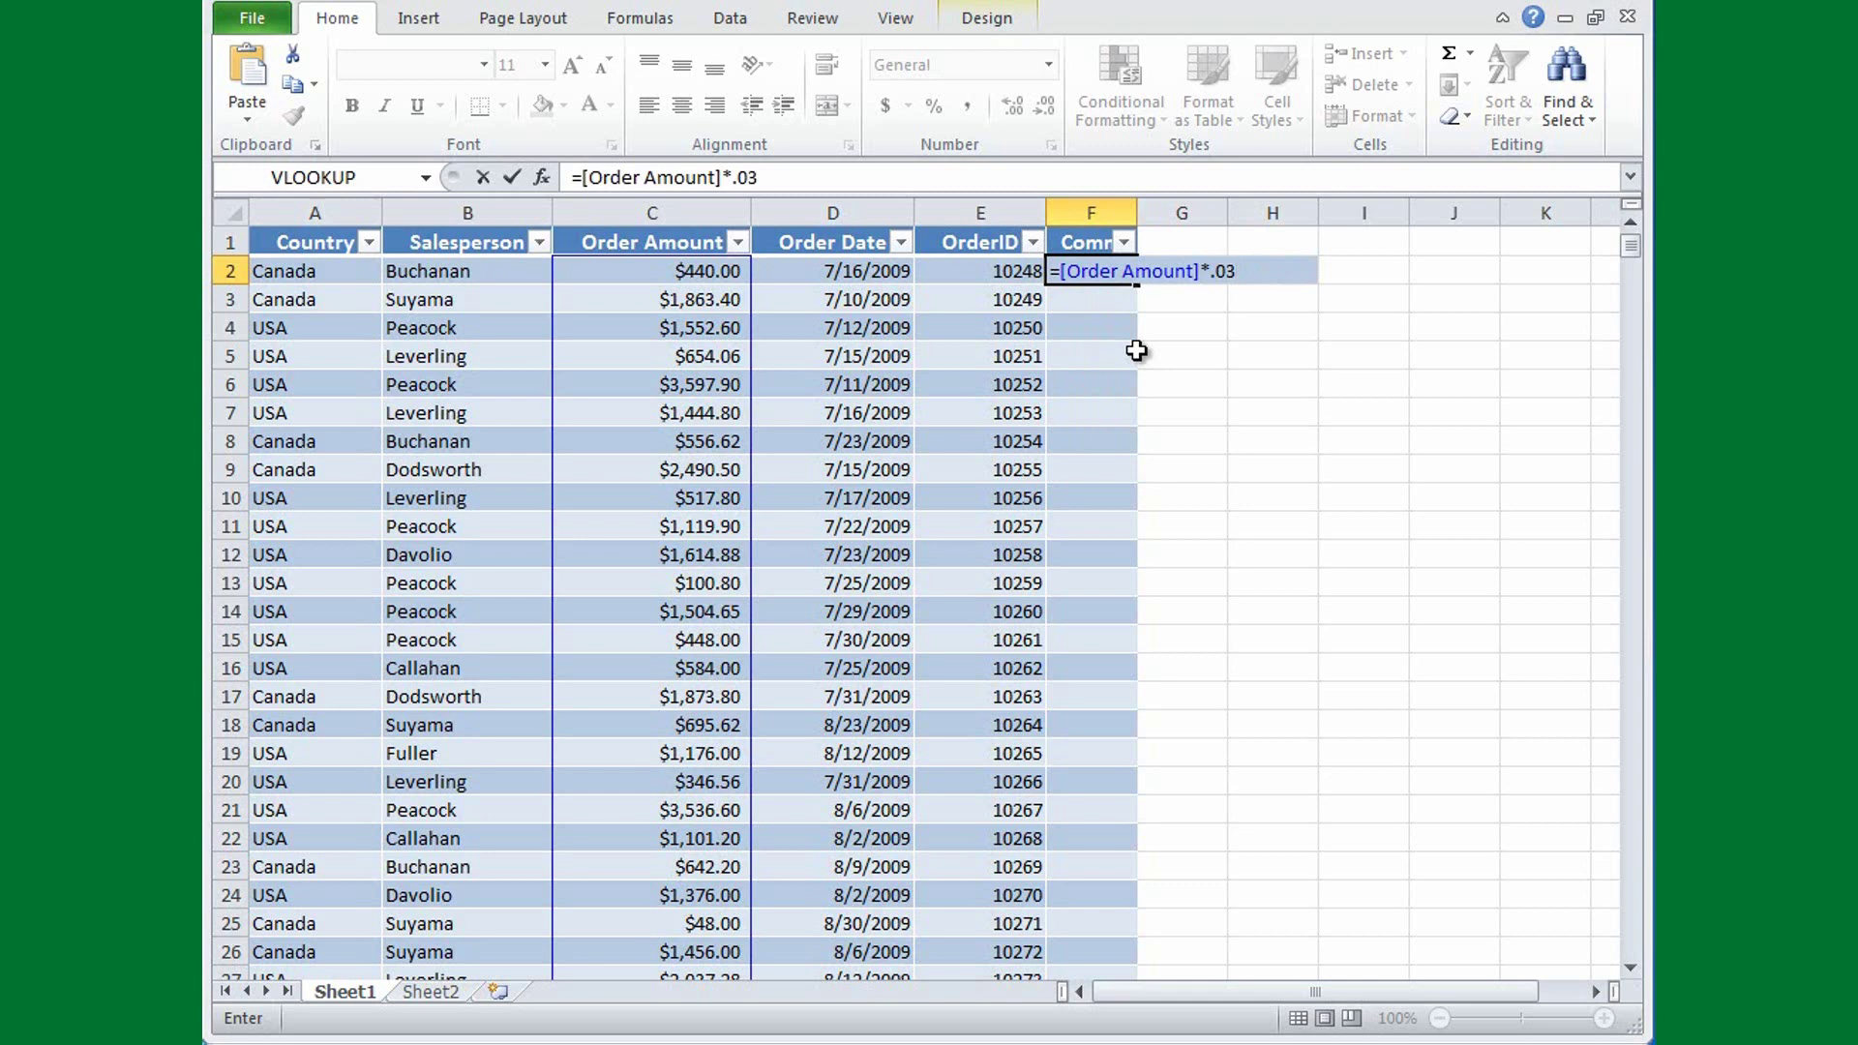
key(Return)
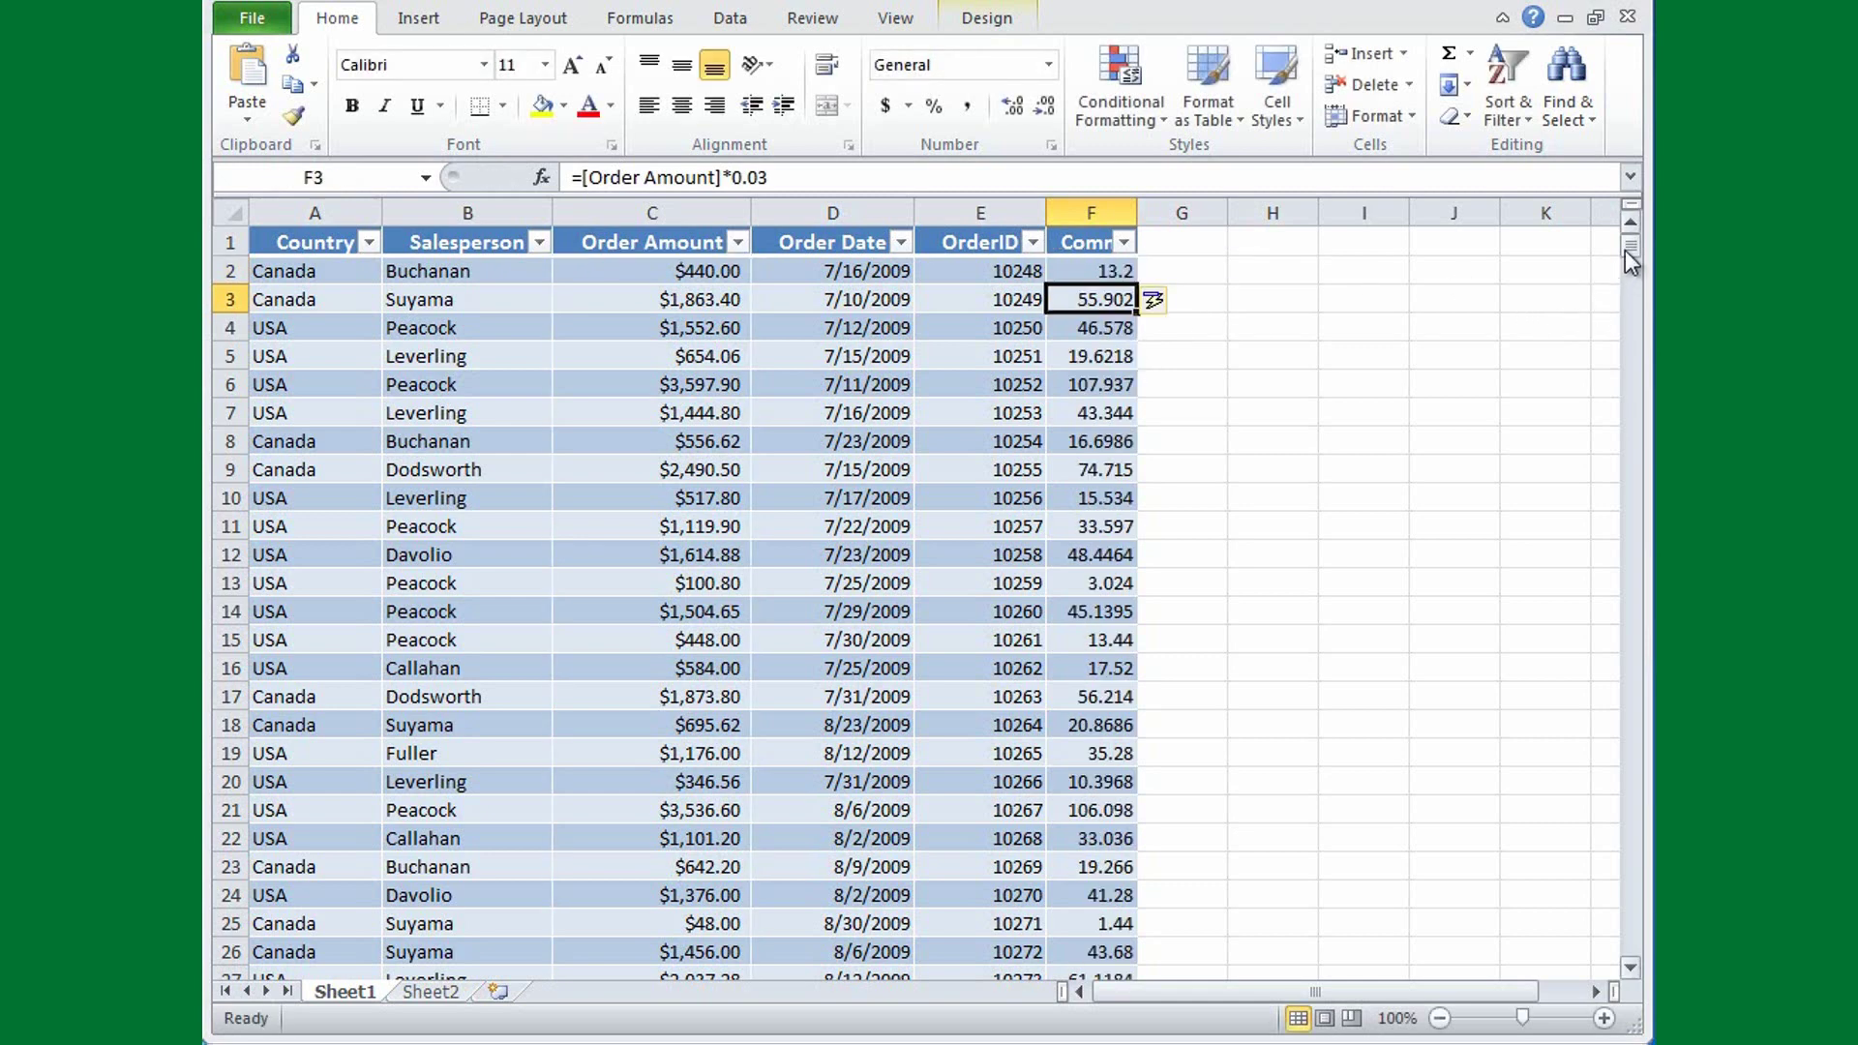
mouse_move(1625, 250)
mouse_down()
mouse_move(1626, 265)
mouse_move(1632, 243)
mouse_up()
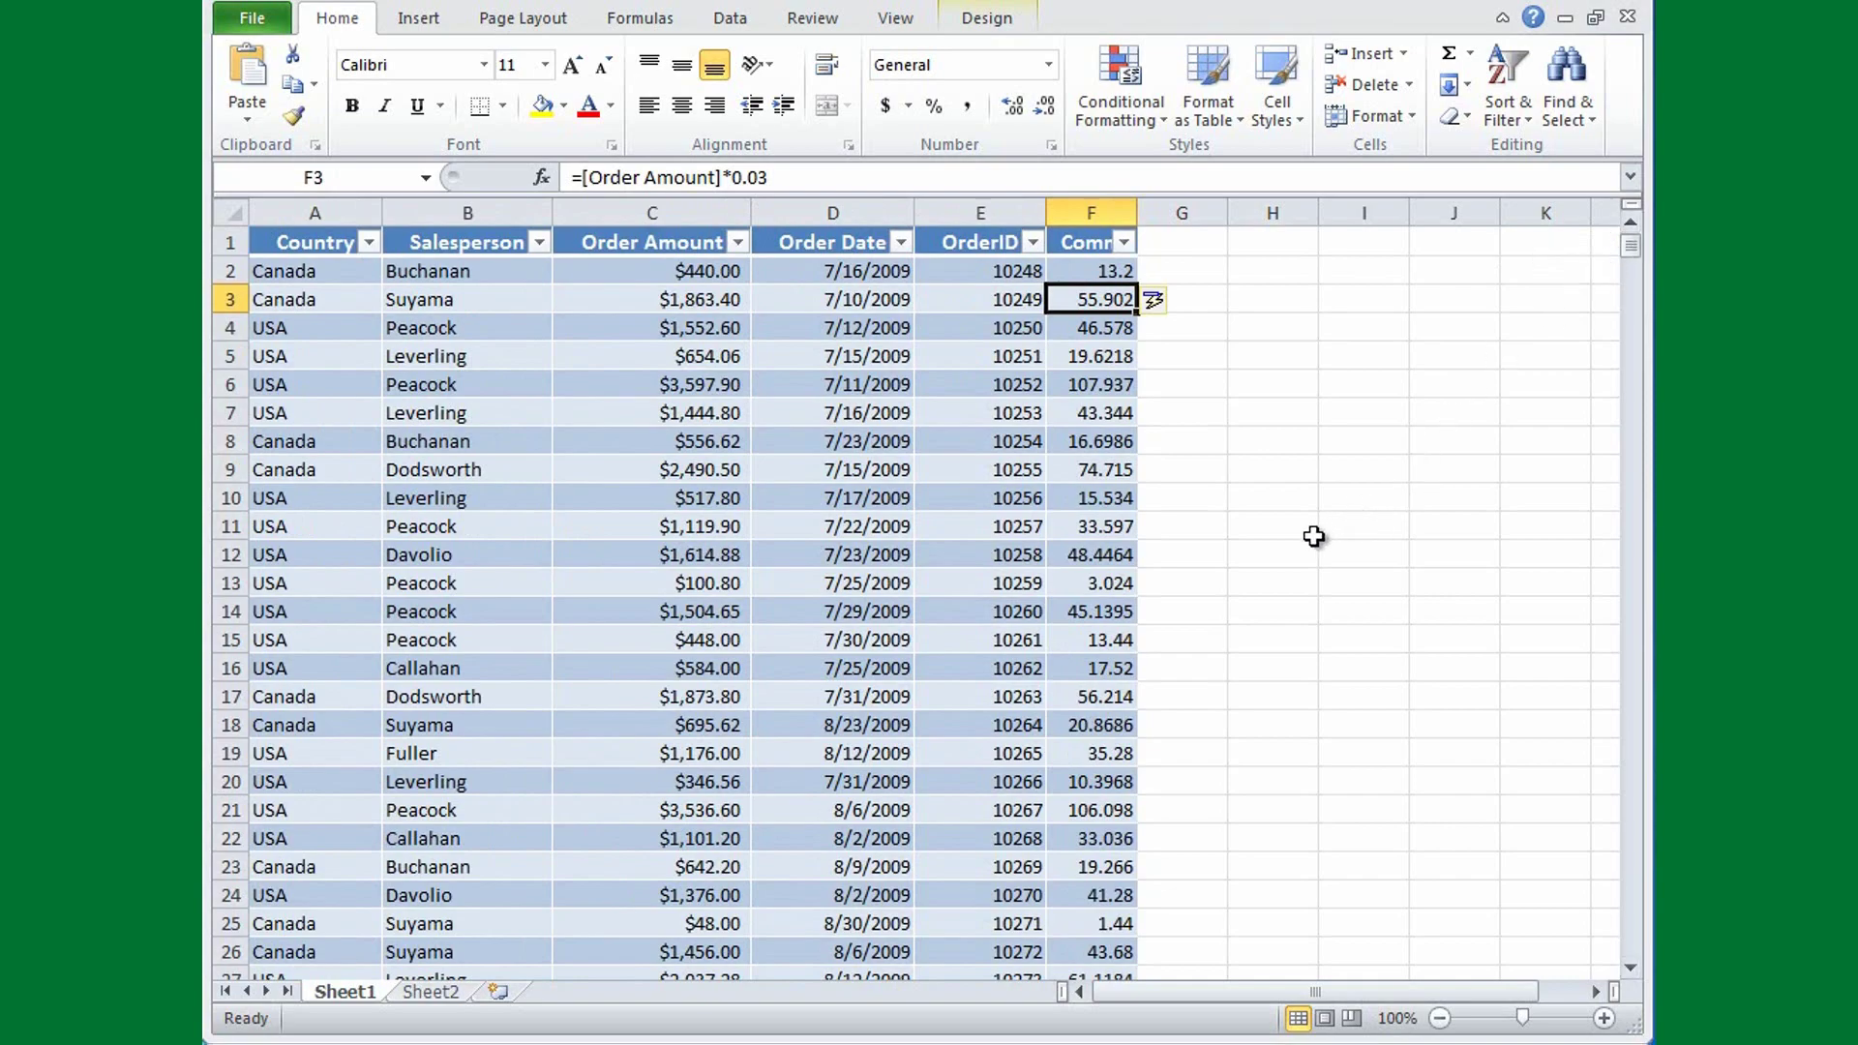